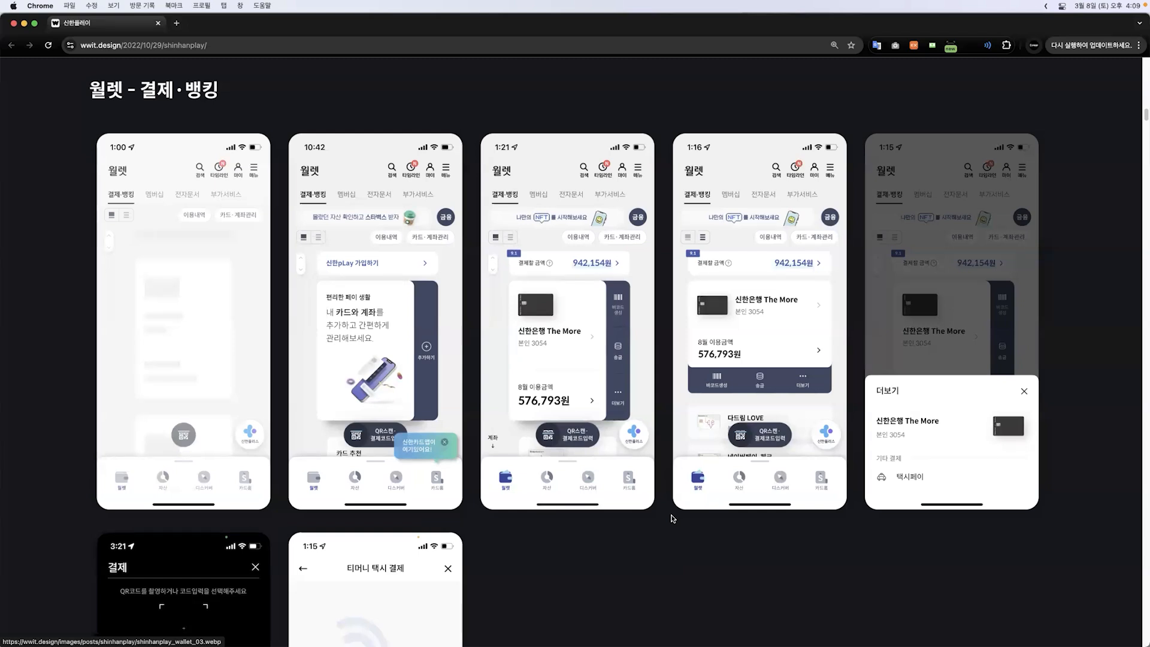
Step: Switch to Figma and examine the Tab_icon component set and its layers alongside the tab_bar variants
{"action": "mouse_move", "coordinate": [497, 644]}
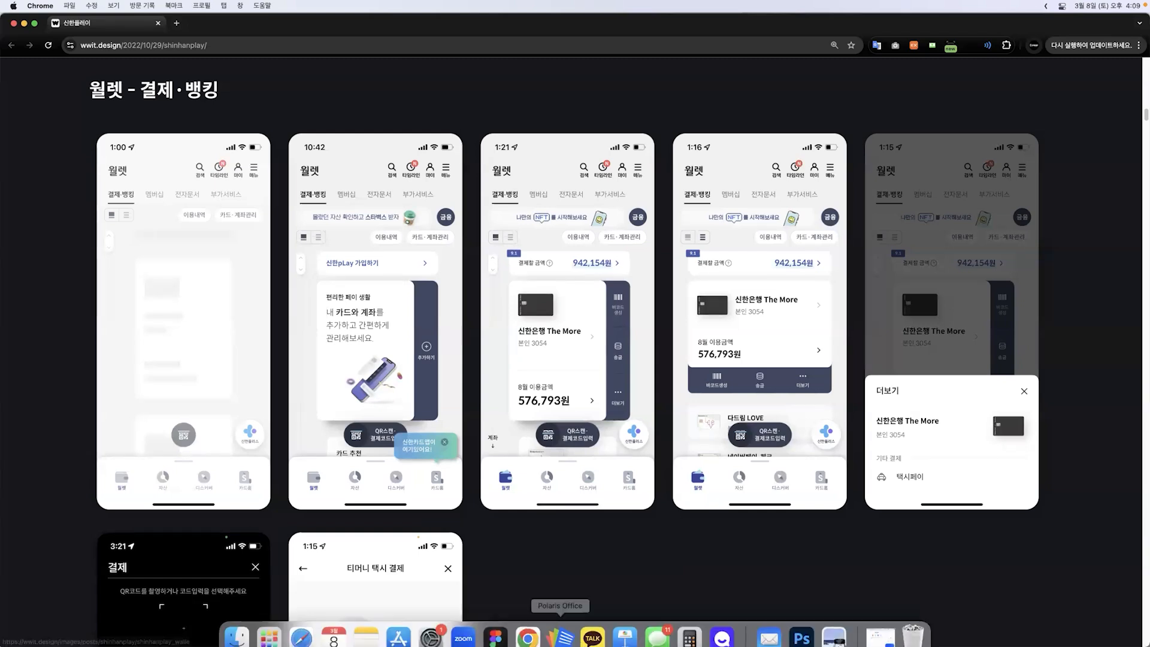
{"action": "left_click", "coordinate": [496, 626]}
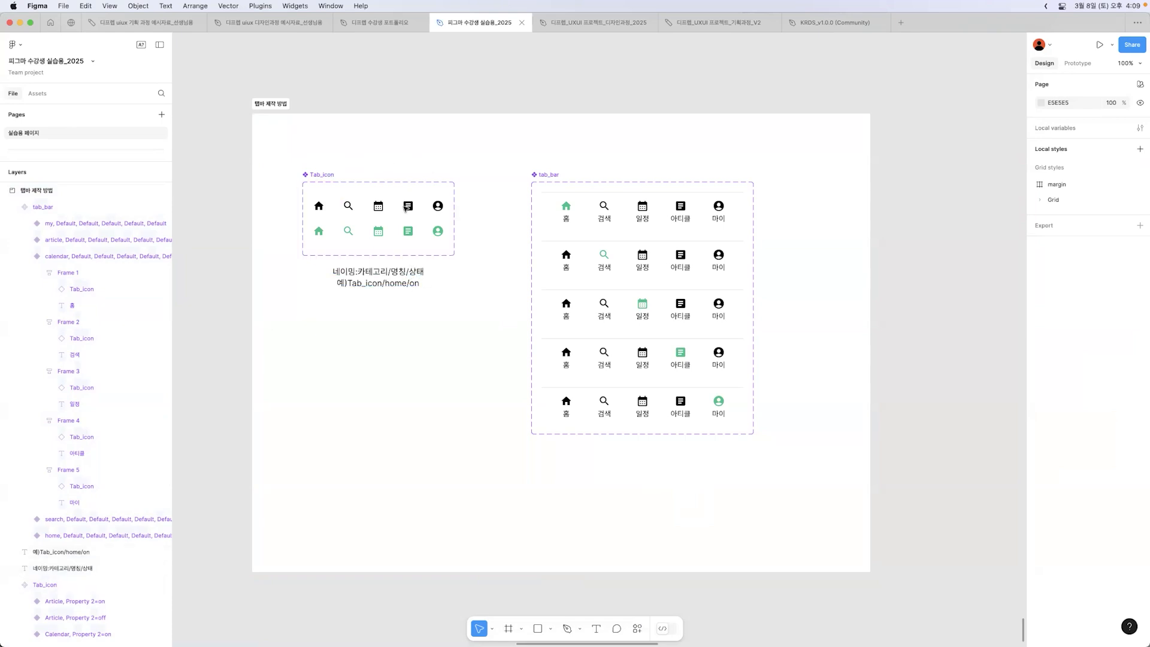
{"action": "left_click", "coordinate": [331, 175]}
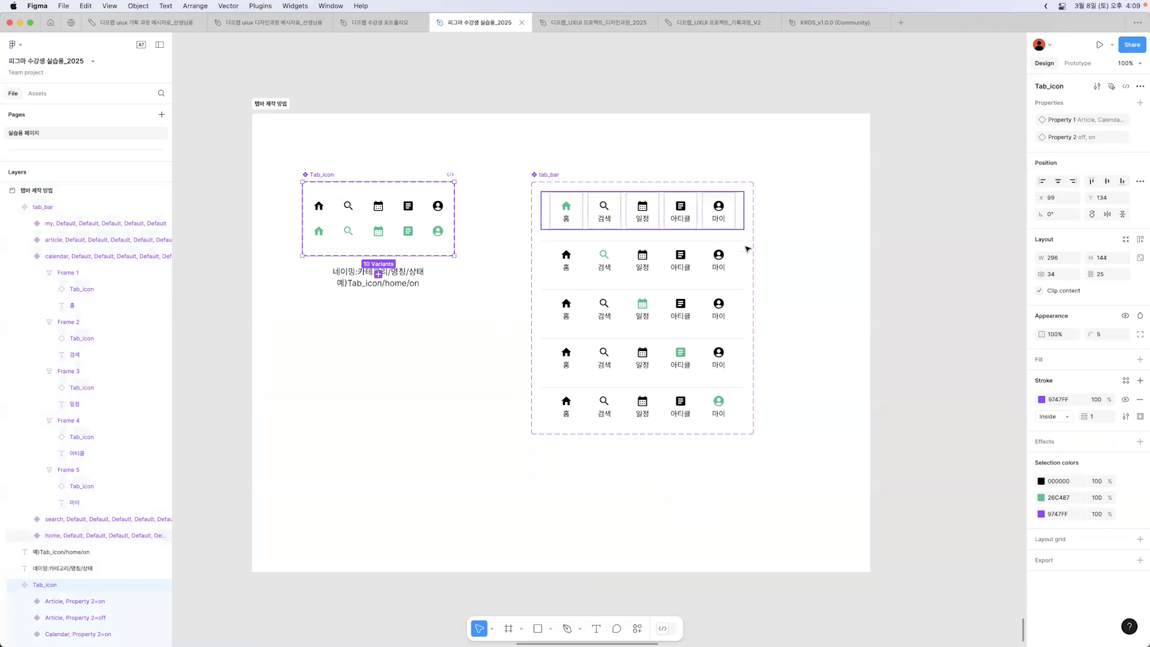
{"action": "left_click", "coordinate": [802, 242]}
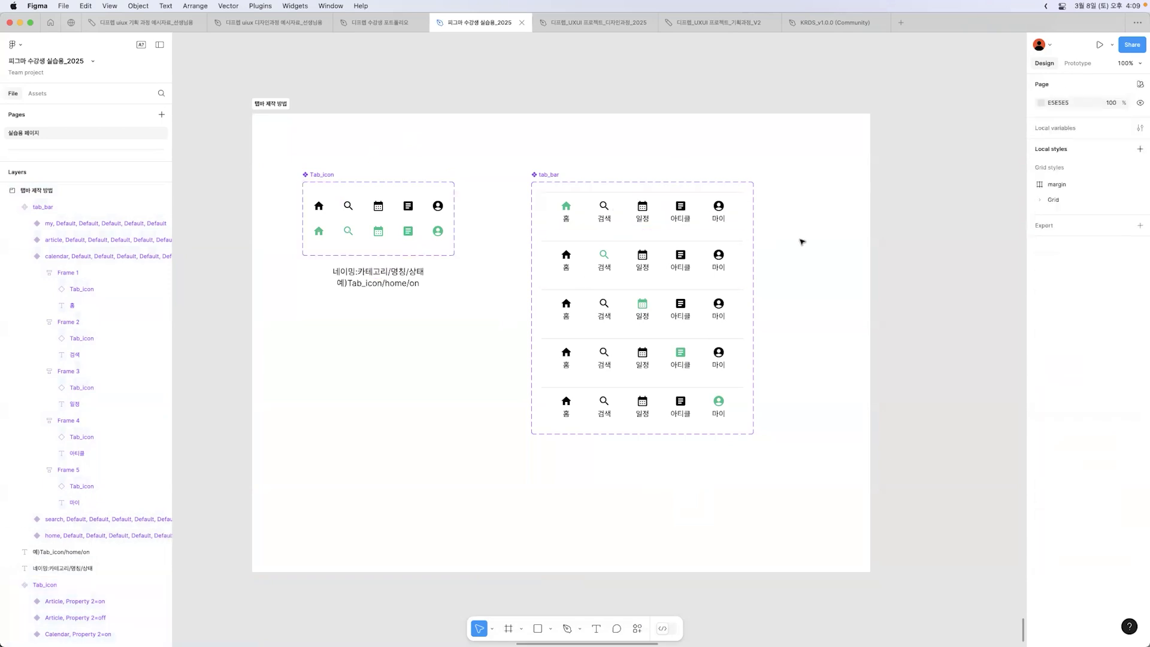
{"action": "left_click", "coordinate": [310, 176]}
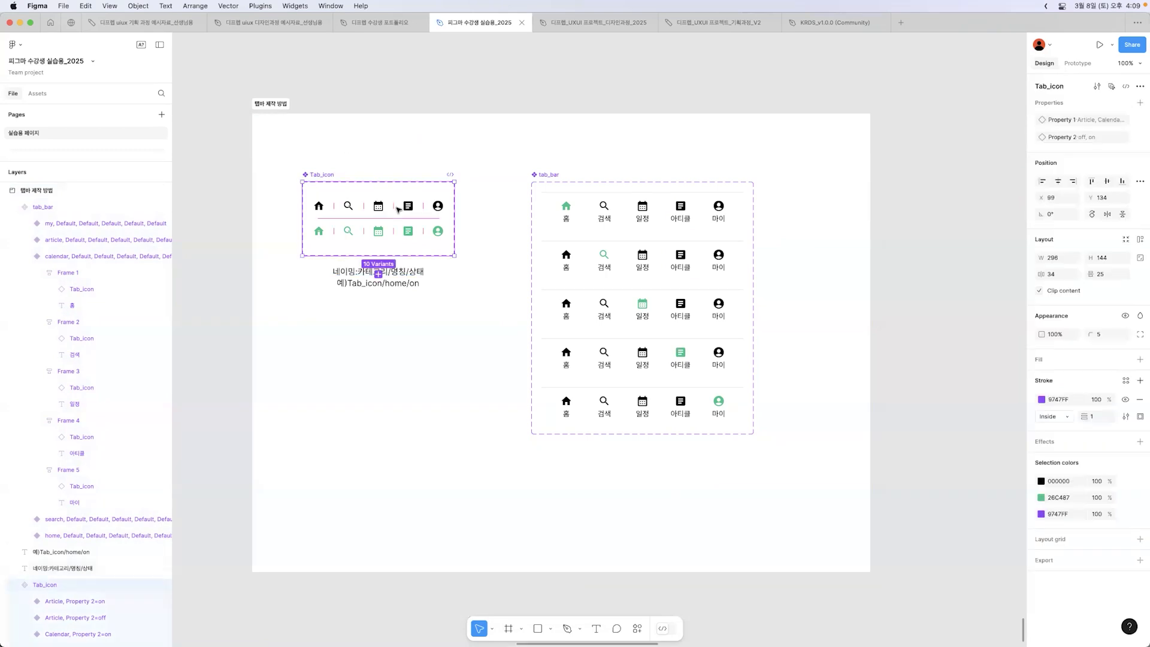
{"action": "left_click", "coordinate": [450, 350]}
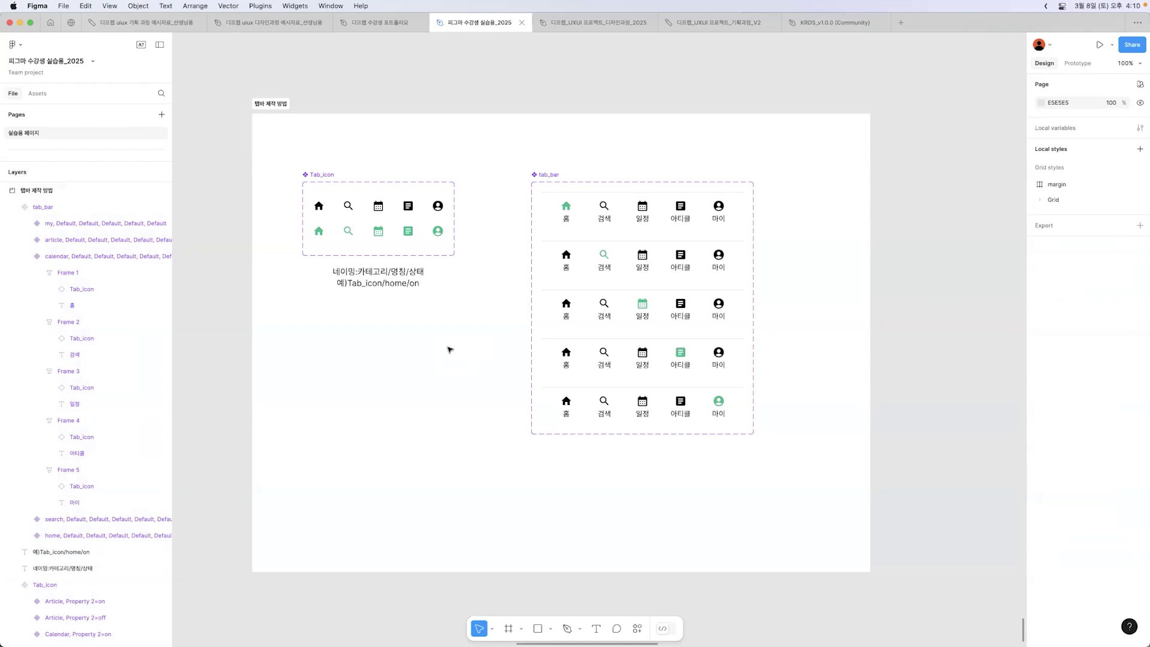
{"action": "left_click", "coordinate": [319, 205]}
{"action": "left_click", "coordinate": [310, 244]}
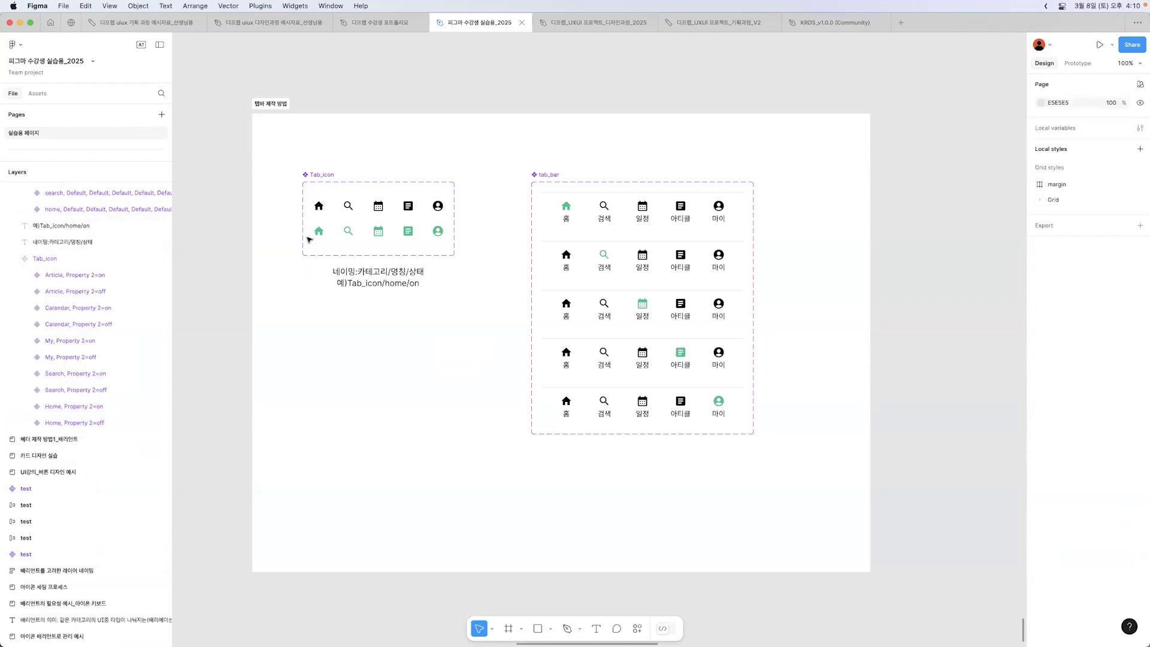
{"action": "left_click", "coordinate": [311, 242]}
{"action": "left_click", "coordinate": [281, 307]}
{"action": "left_click", "coordinate": [324, 175]}
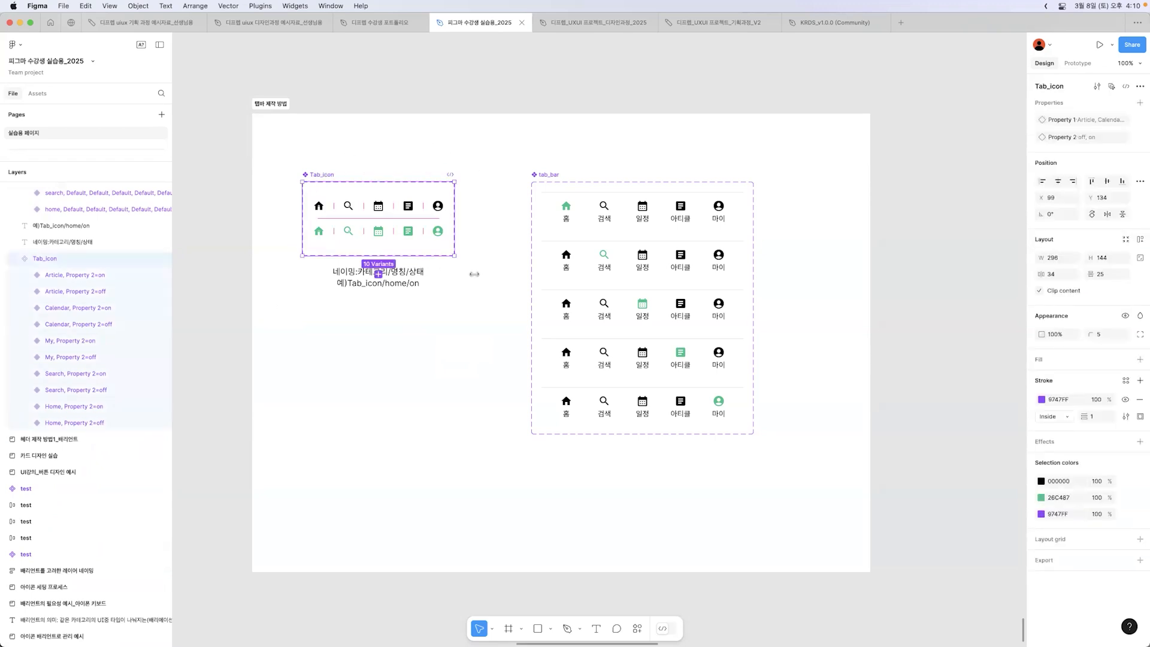
{"action": "left_click", "coordinate": [484, 330]}
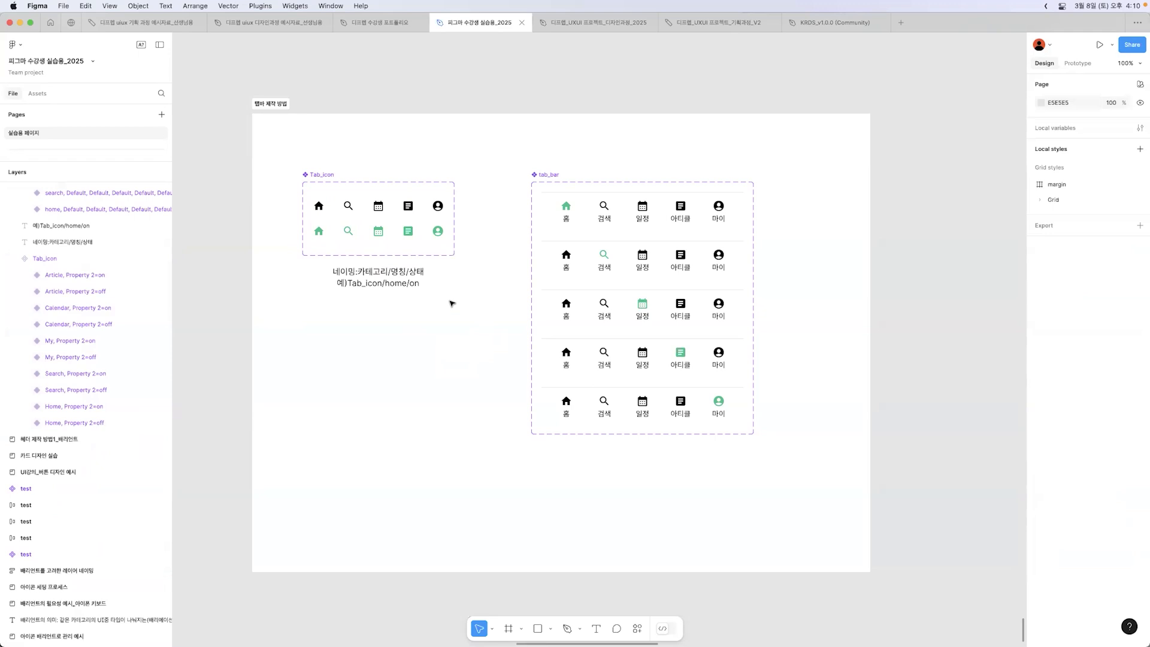
Step: Inspect the on and off icon variants of the Tab_icon component set, their properties and the naming note beneath them
{"action": "left_click", "coordinate": [385, 286]}
{"action": "left_click_drag", "start_coordinate": [472, 249], "coordinate": [300, 222]}
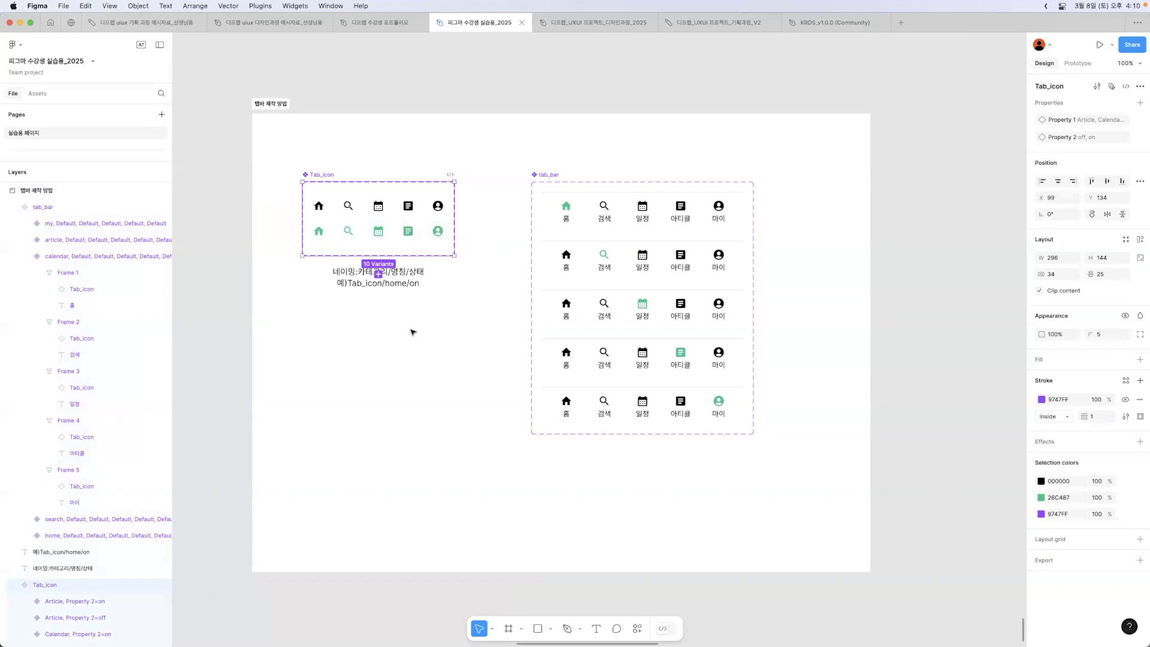
{"action": "left_click", "coordinate": [398, 285]}
{"action": "left_click", "coordinate": [410, 338]}
{"action": "key", "text": "z"}
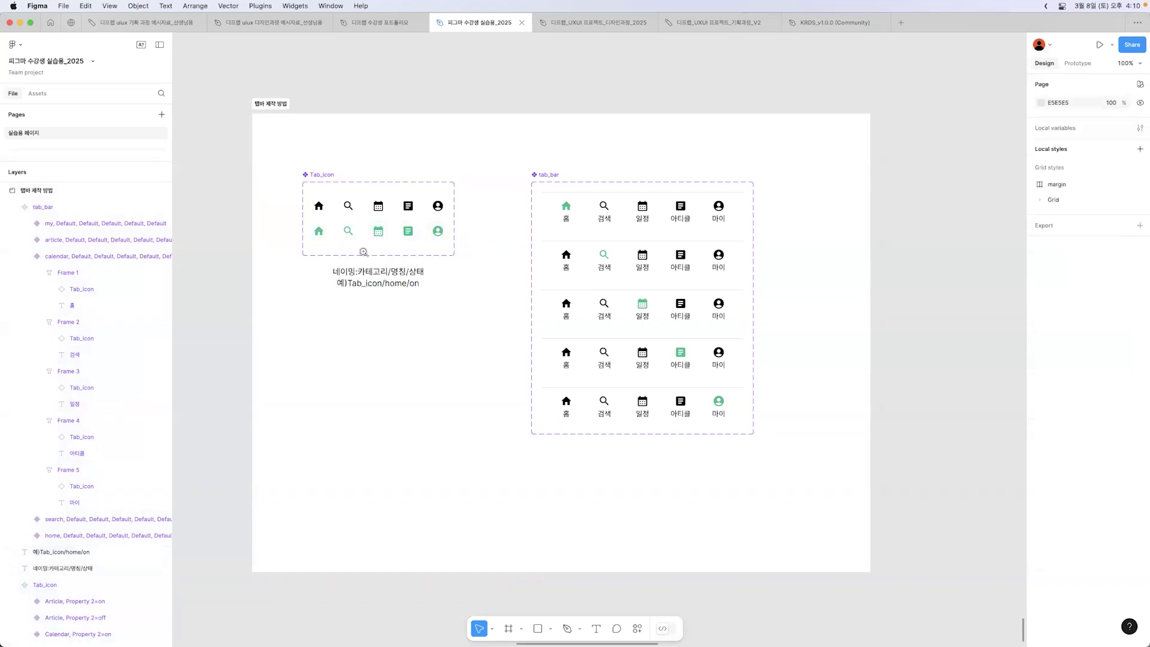
{"action": "left_click", "coordinate": [309, 221]}
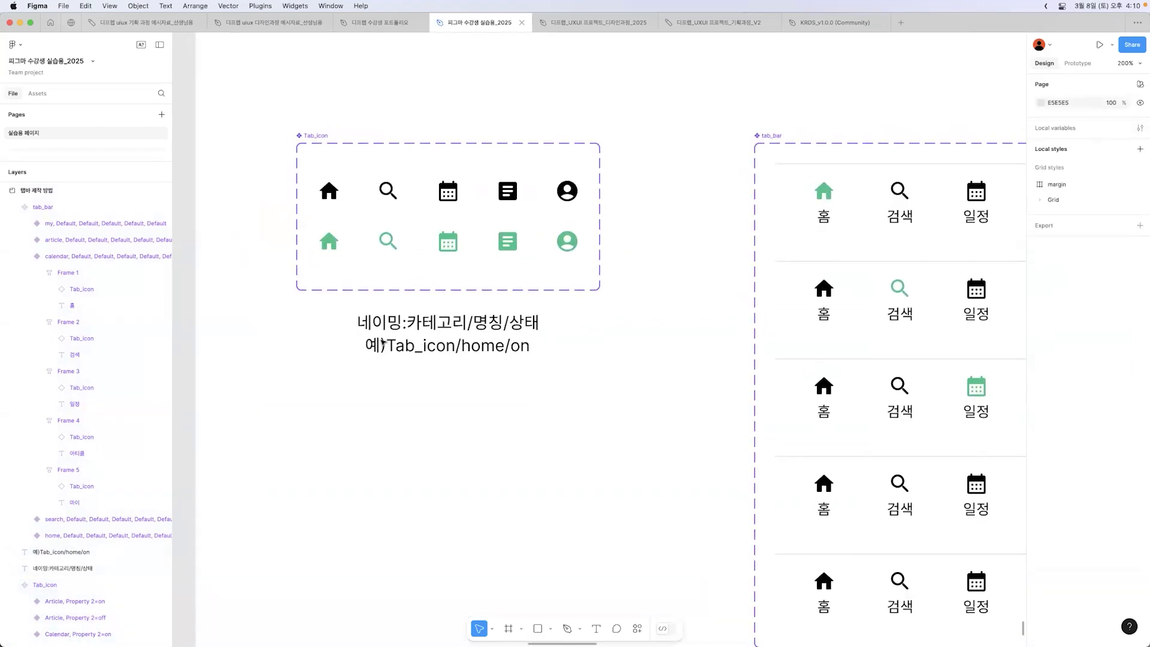
{"action": "left_click", "coordinate": [511, 353]}
{"action": "left_click_drag", "start_coordinate": [631, 192], "coordinate": [275, 180]}
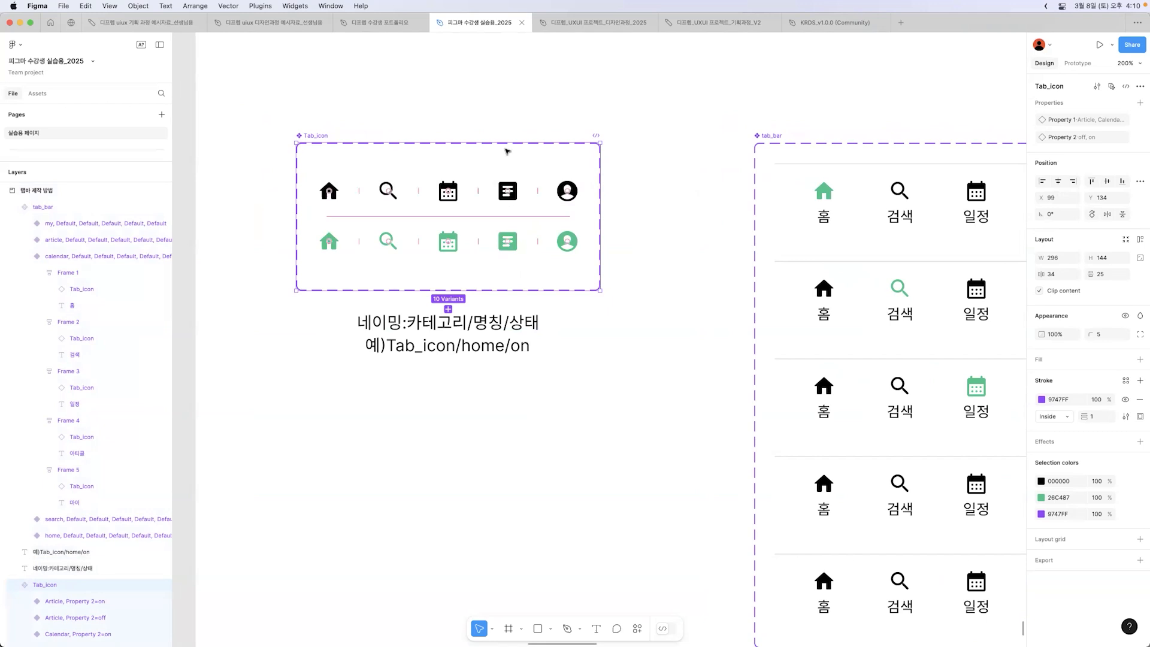
{"action": "key", "text": "Escape"}
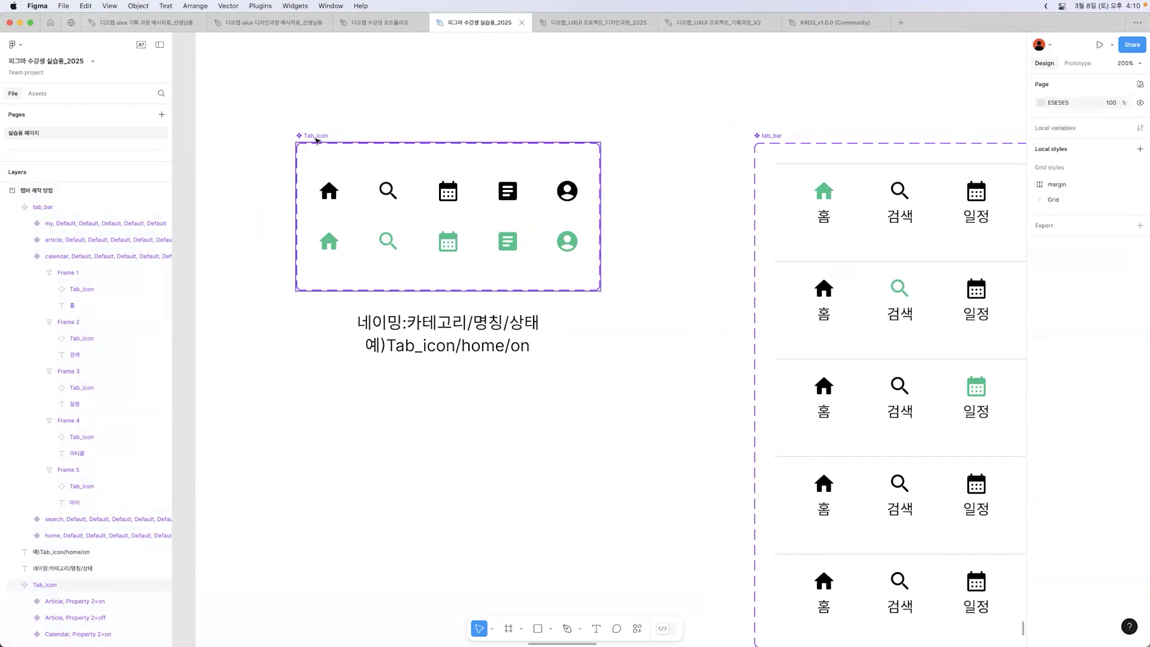
{"action": "left_click", "coordinate": [313, 143]}
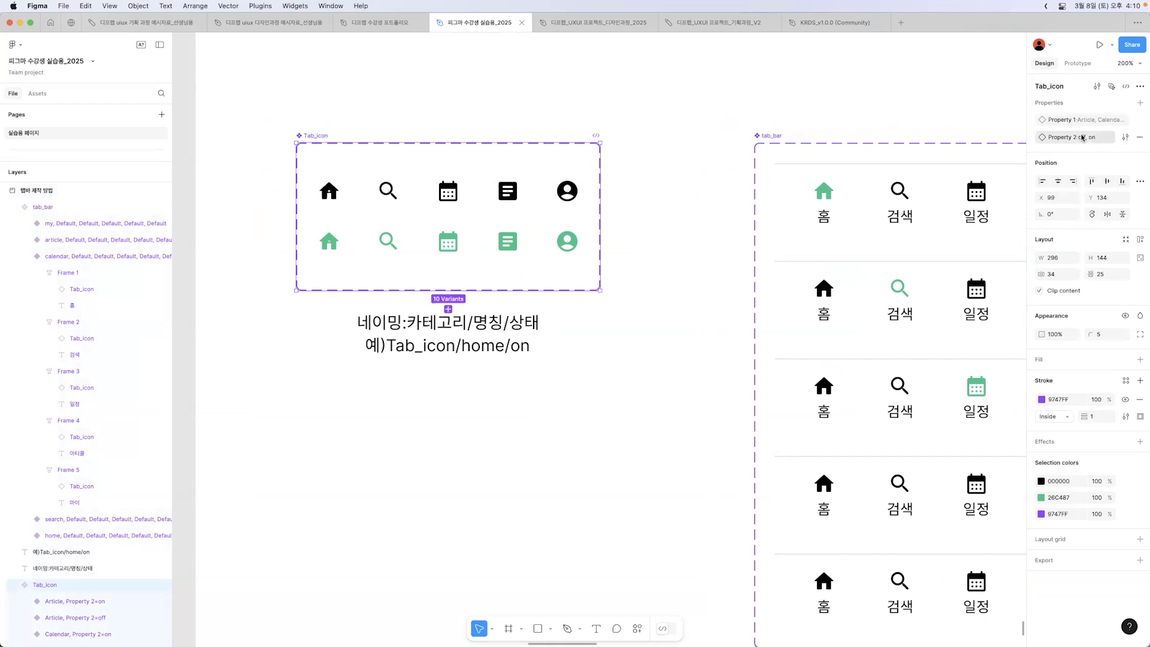
{"action": "left_click", "coordinate": [743, 254]}
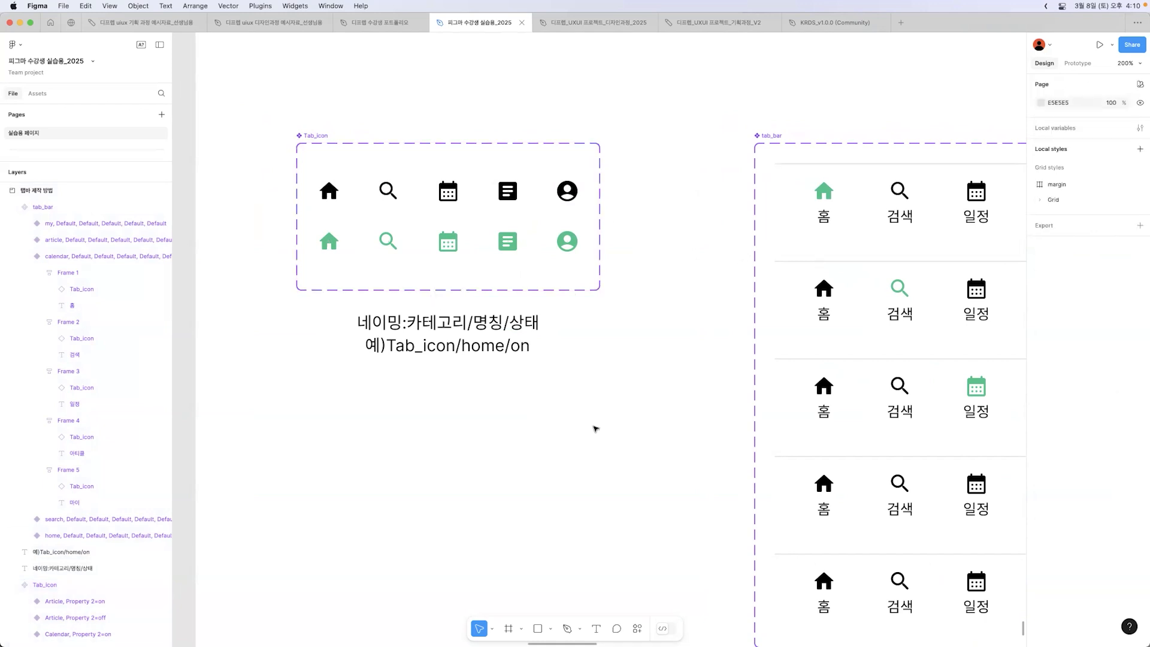
Step: Browse the icon library in the Material Design Icons plugin, and close the plugin
{"action": "left_click", "coordinate": [634, 629]}
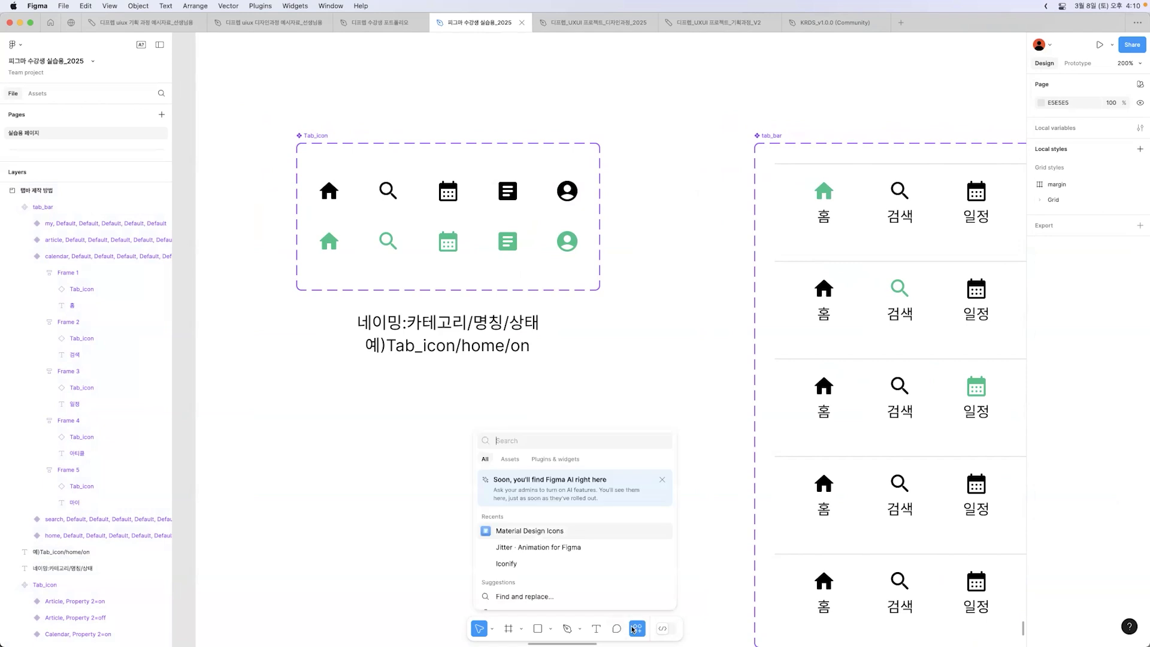
{"action": "left_click", "coordinate": [545, 462]}
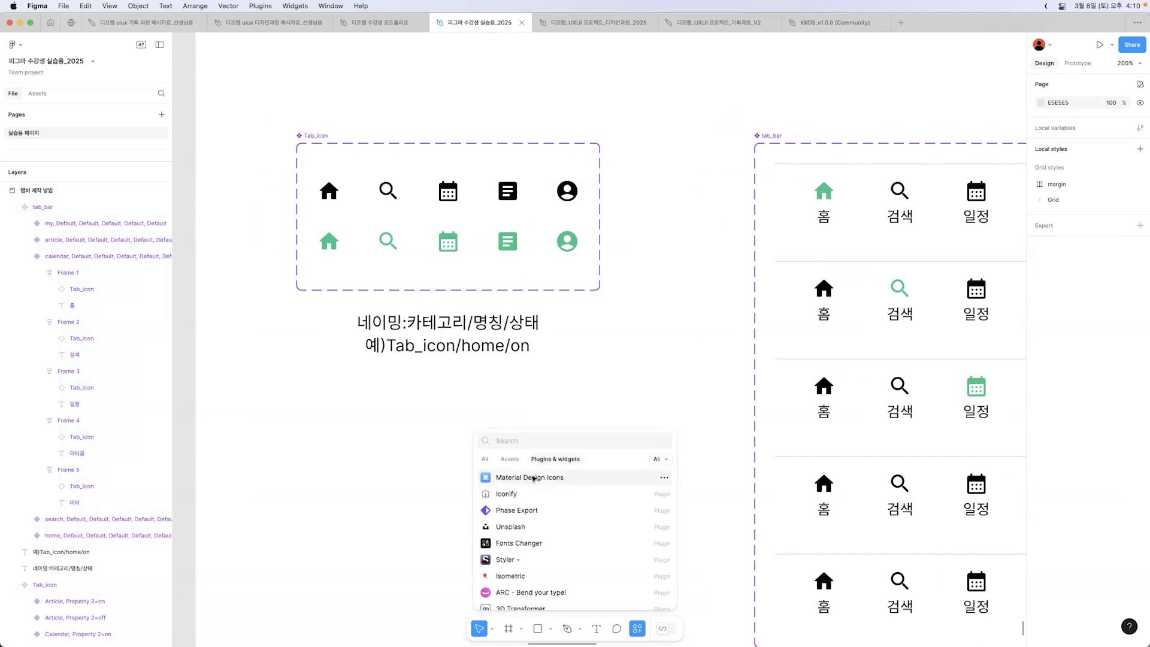
{"action": "left_click", "coordinate": [533, 478]}
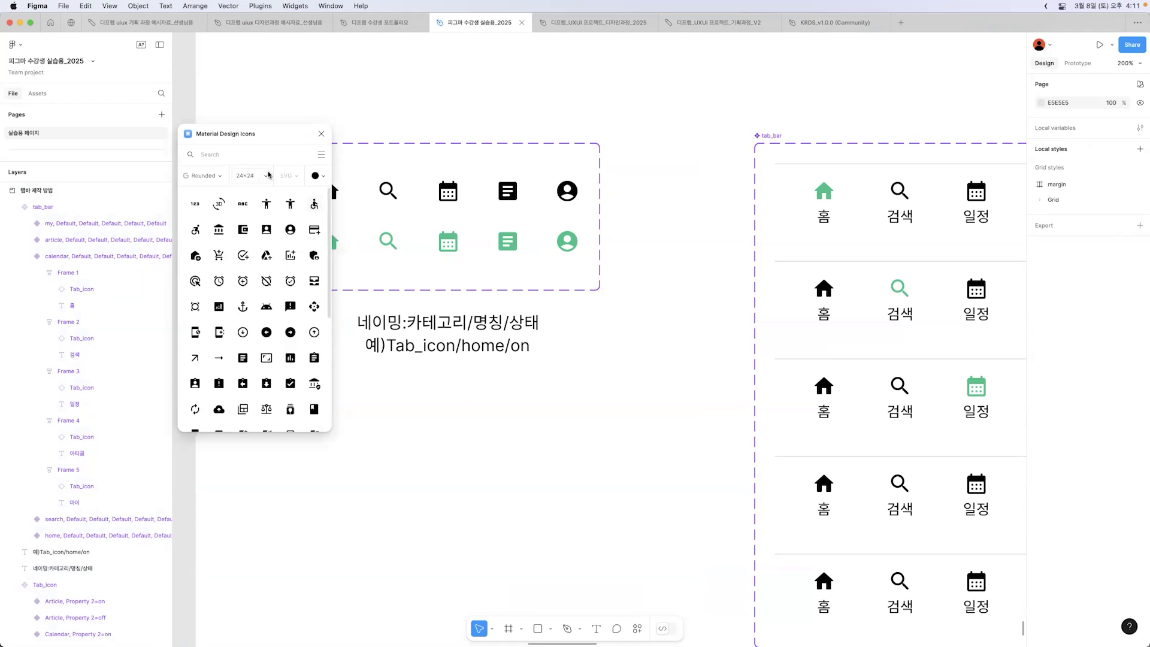
{"action": "left_click_drag", "start_coordinate": [258, 139], "coordinate": [143, 138]}
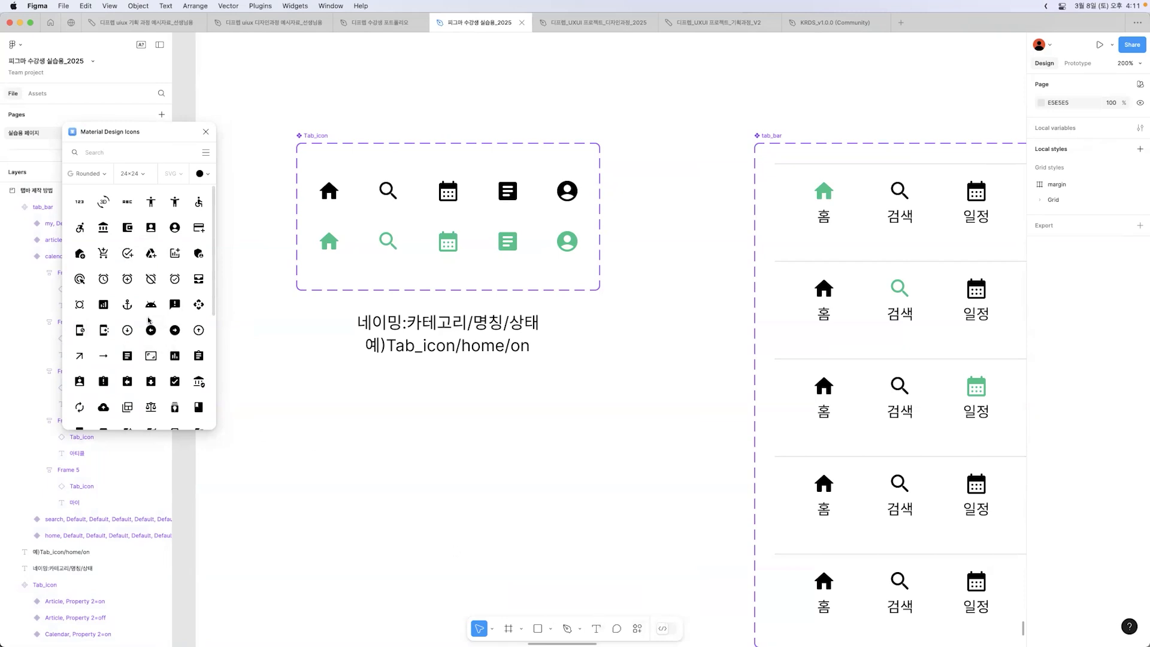
{"action": "scroll", "coordinate": [149, 320], "scroll_direction": "down", "scroll_amount": 5}
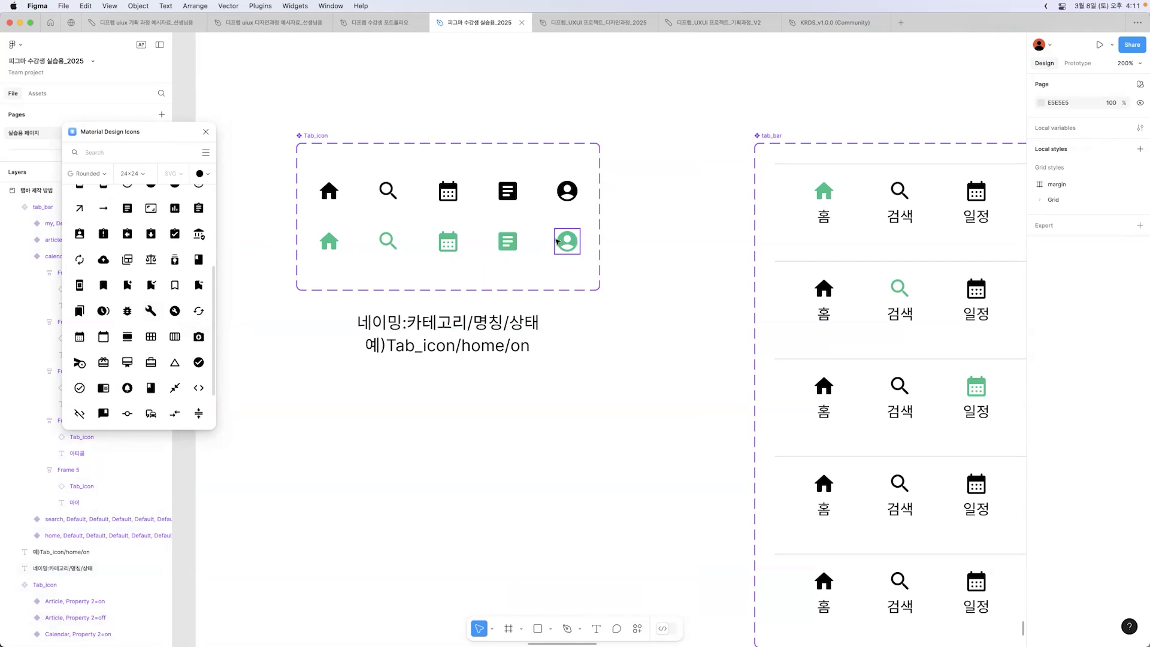
{"action": "left_click", "coordinate": [205, 131]}
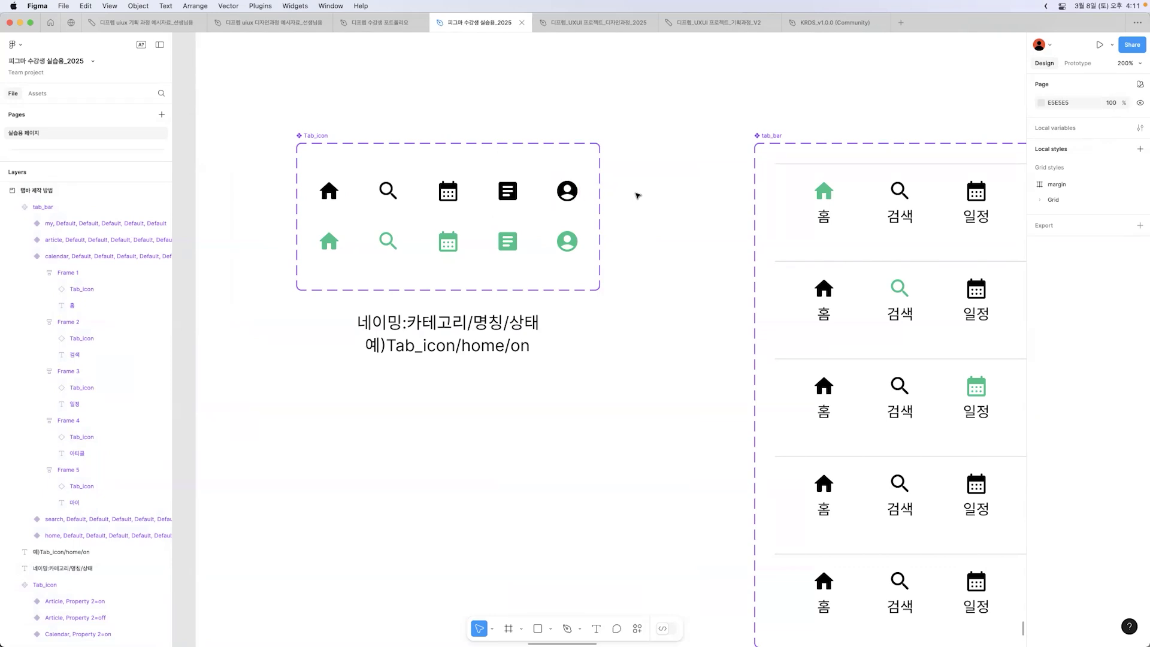
{"action": "left_click", "coordinate": [637, 247]}
{"action": "key", "text": "Escape"}
{"action": "key", "text": "super+minus"}
{"action": "scroll", "coordinate": [634, 290], "scroll_direction": "right", "scroll_amount": 5}
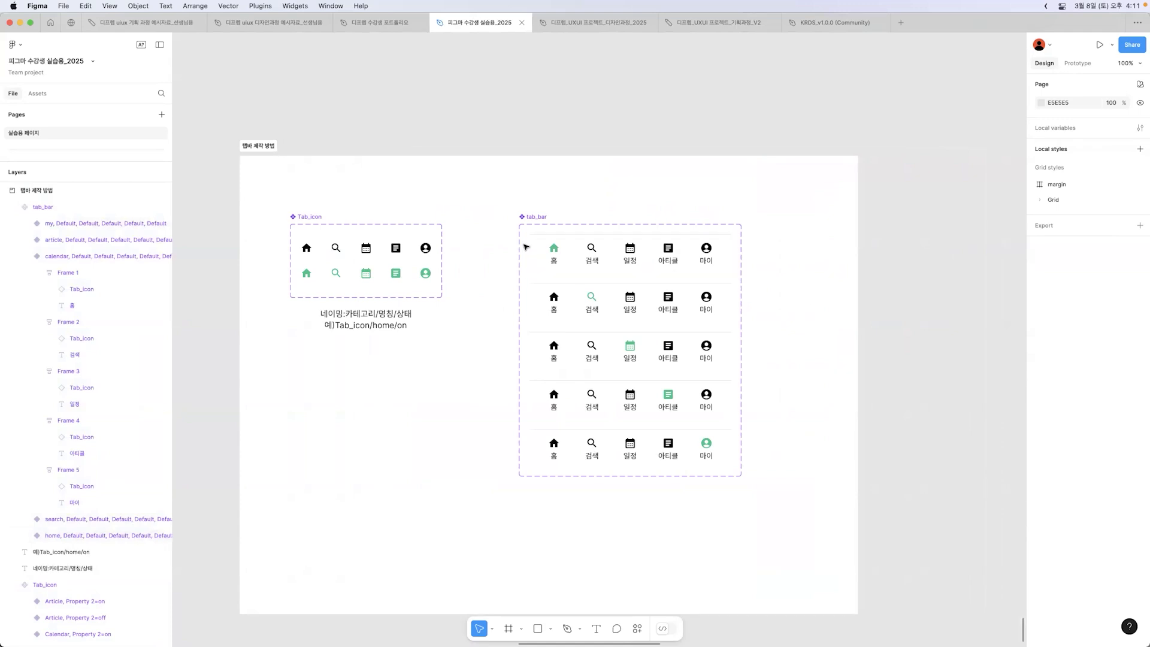
{"action": "left_click", "coordinate": [312, 216]}
{"action": "key", "text": "alt"}
{"action": "left_click_drag", "start_coordinate": [307, 249], "coordinate": [320, 382]}
{"action": "key", "text": "super+z"}
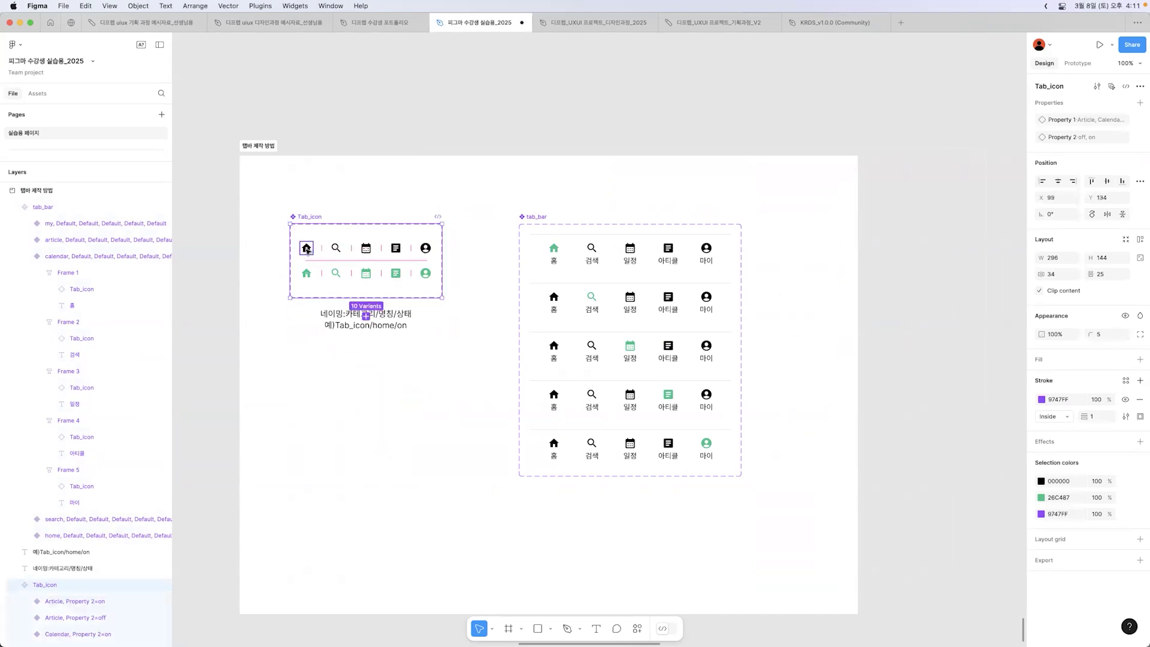
Step: Place an instance of the black home icon from the Tab_icon set in the empty area below the naming note
{"action": "double_click", "coordinate": [308, 250]}
{"action": "left_click_drag", "start_coordinate": [307, 250], "coordinate": [324, 403]}
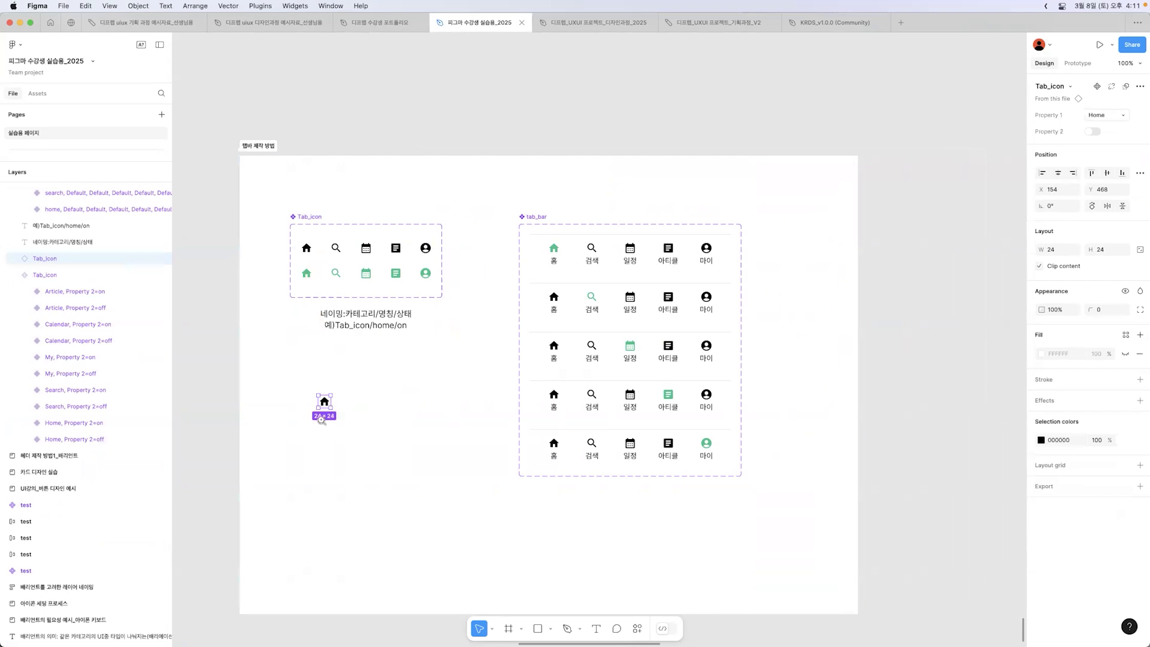
{"action": "key", "text": "super+equal"}
{"action": "key", "text": "Escape"}
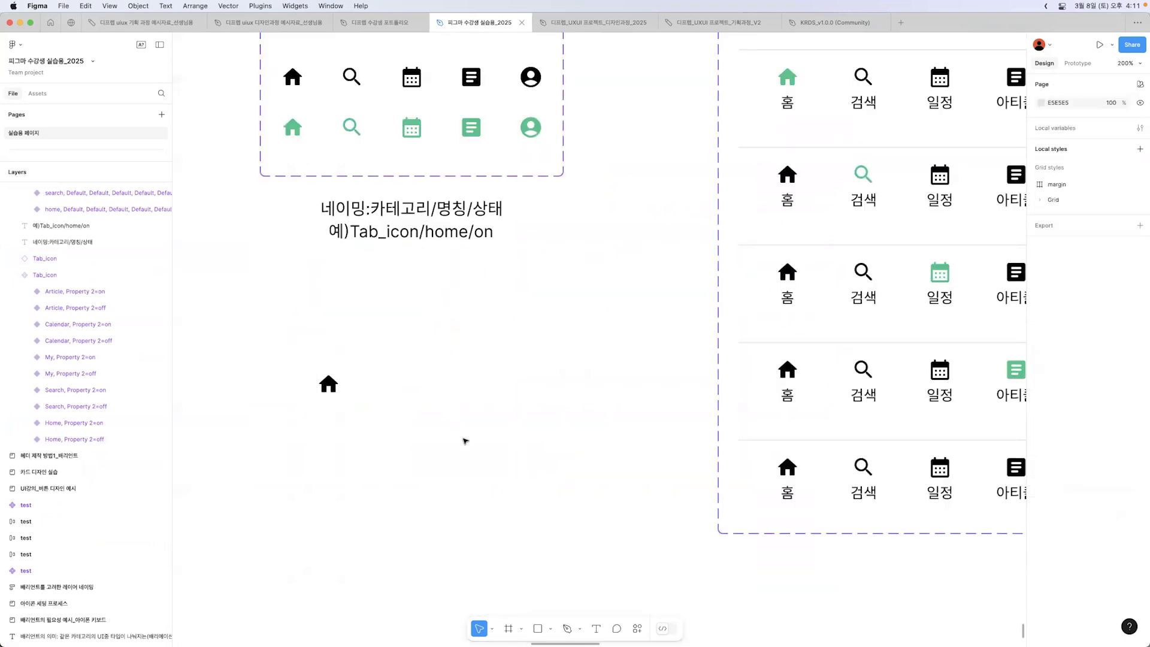
{"action": "left_click", "coordinate": [333, 386]}
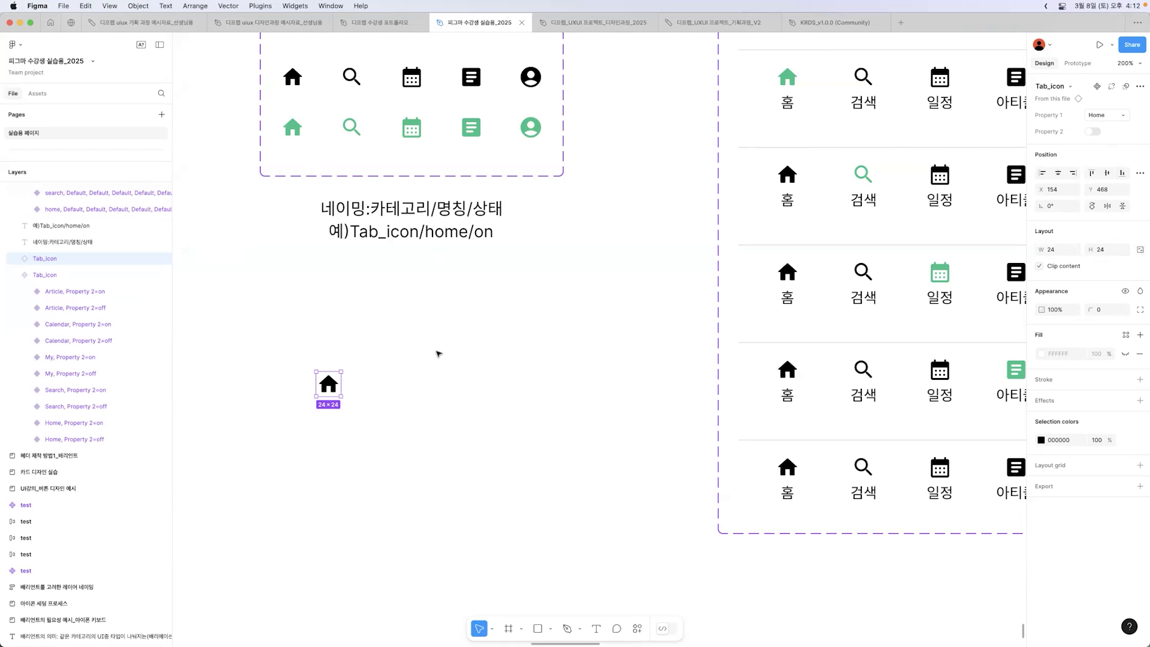
{"action": "left_click_drag", "start_coordinate": [333, 396], "coordinate": [351, 415]}
Step: Add the text "홈" below the new home icon instance
{"action": "left_click", "coordinate": [371, 431]}
{"action": "key", "text": "t"}
{"action": "left_click", "coordinate": [351, 451]}
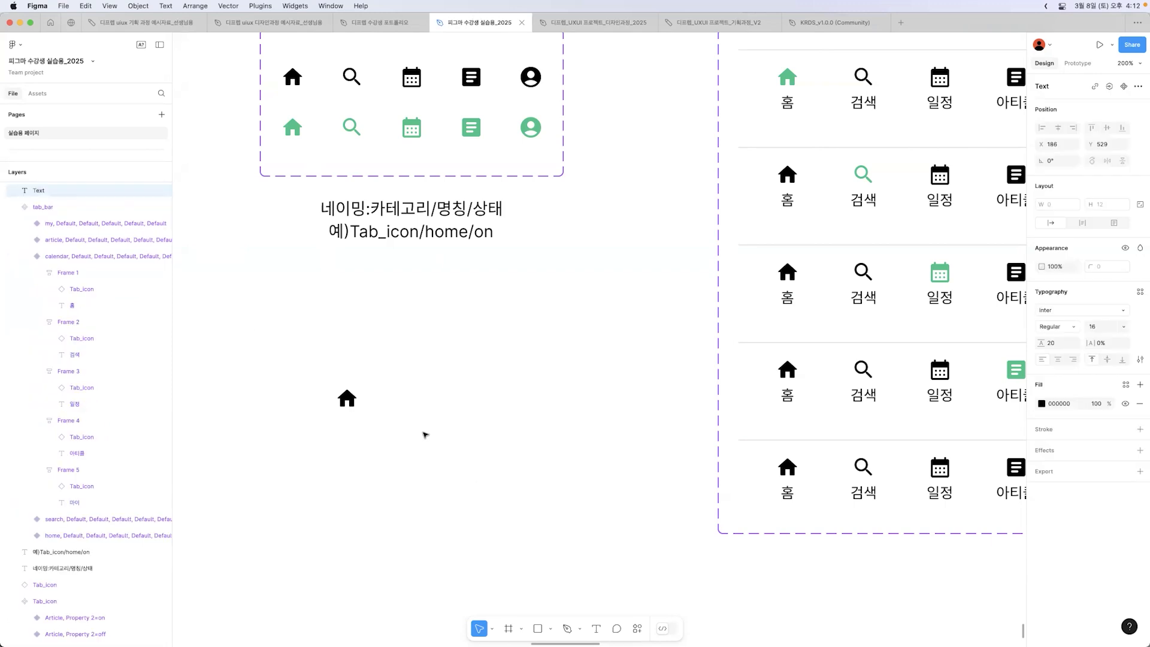
{"action": "type", "text": "홈"}
{"action": "key", "text": "Escape"}
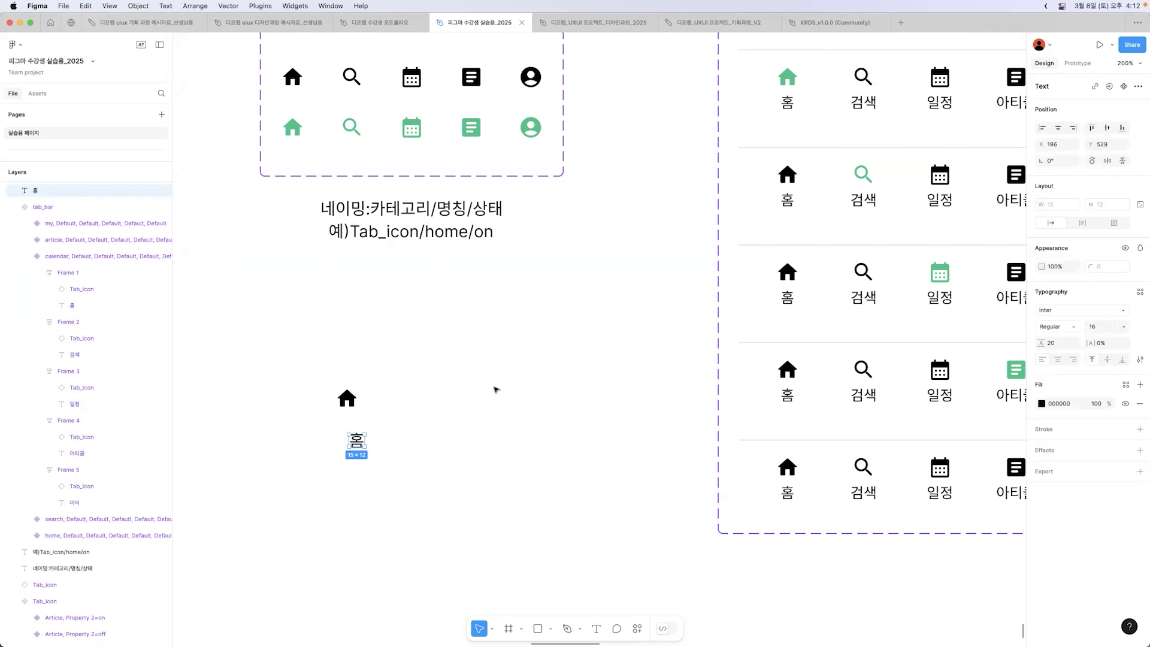
Step: Inspect the text settings of a "홈" label in tab_bar, and centre the new label about 10 px below its home icon
{"action": "left_click", "coordinate": [787, 300]}
{"action": "left_click", "coordinate": [788, 300]}
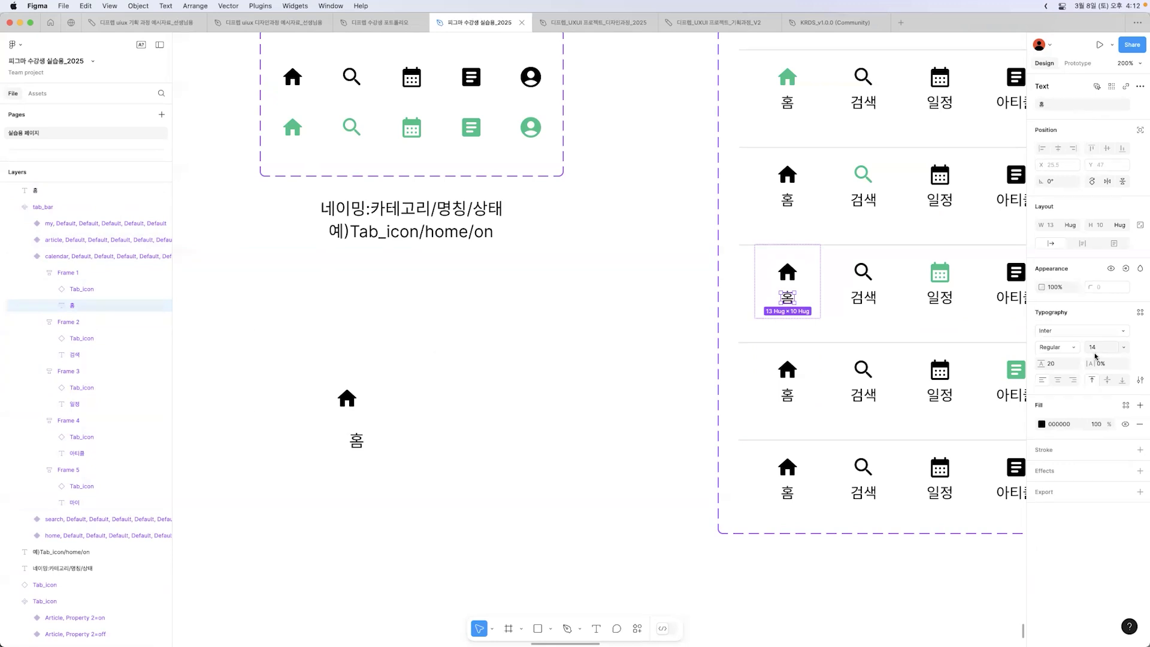
{"action": "left_click", "coordinate": [362, 450]}
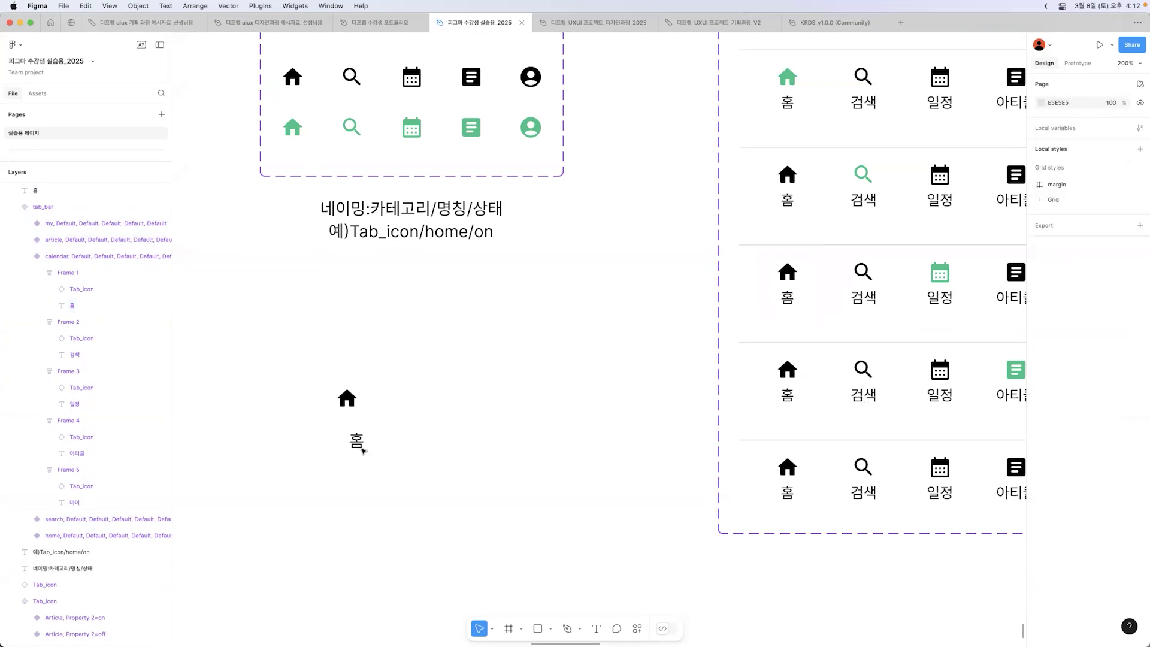
{"action": "left_click", "coordinate": [358, 444]}
{"action": "left_click_drag", "start_coordinate": [358, 444], "coordinate": [348, 430]}
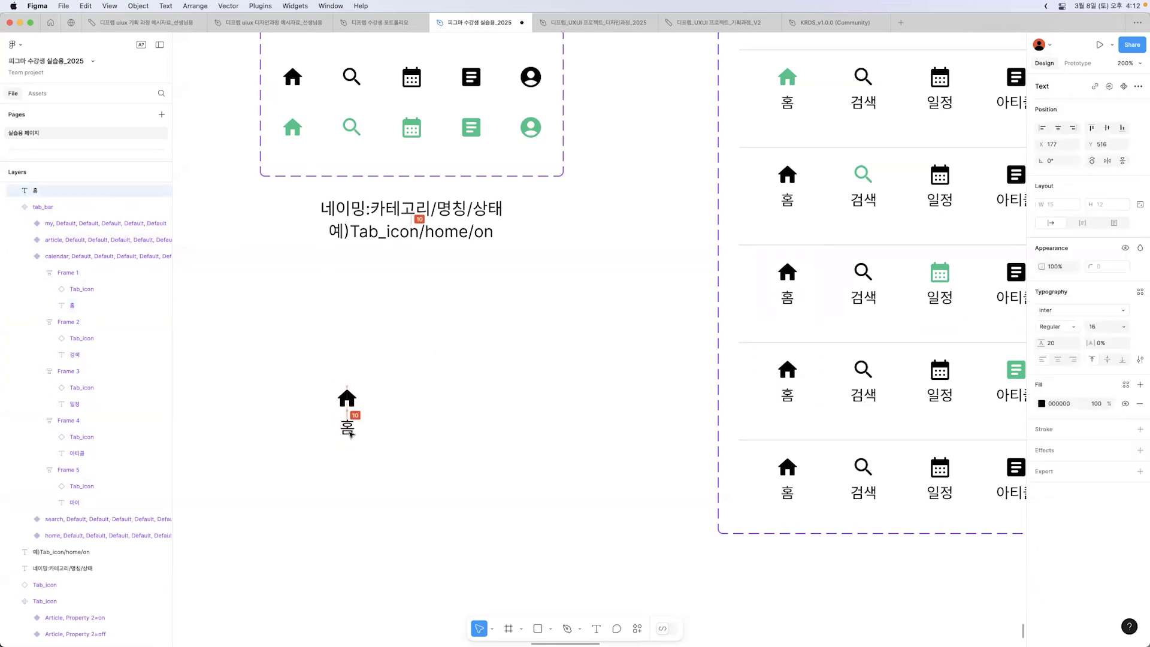
Step: Set the font size of the new "홈" label to 14
{"action": "left_click", "coordinate": [1108, 326]}
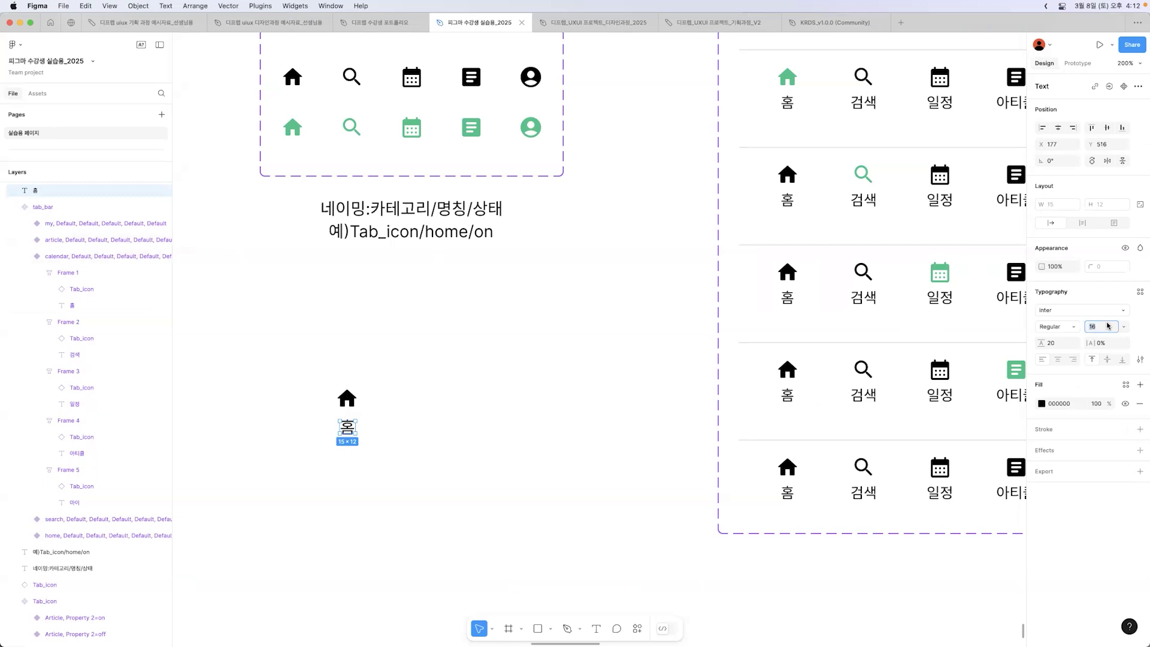
{"action": "type", "text": "11"}
{"action": "key", "text": "Return"}
{"action": "type", "text": "14"}
{"action": "key", "text": "Return"}
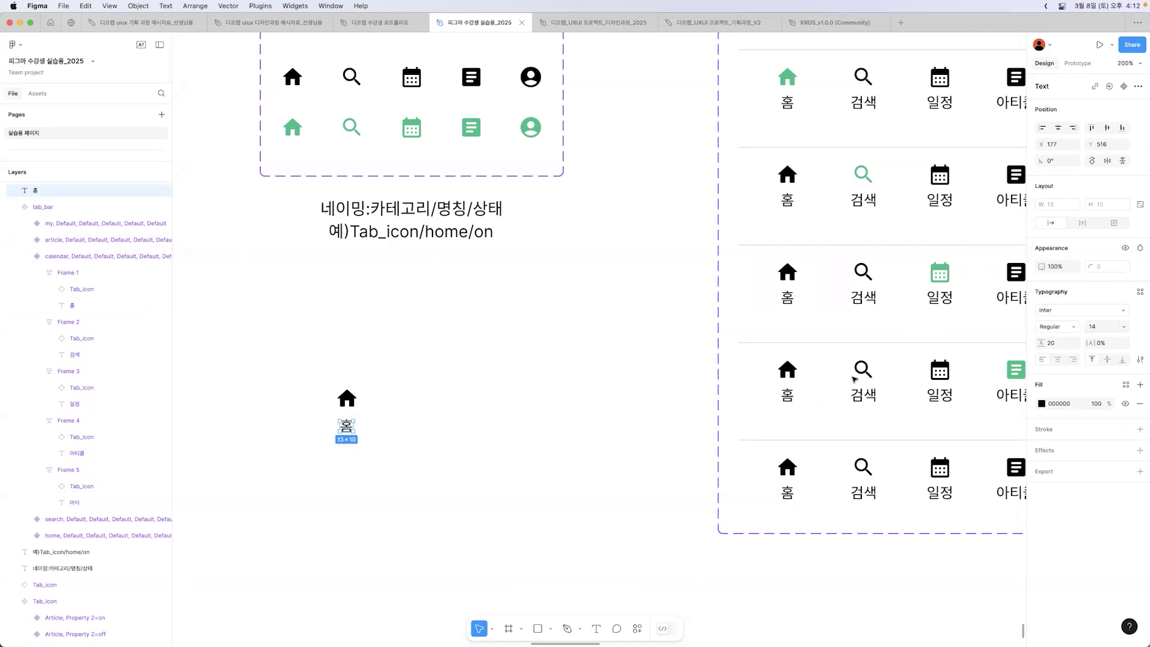
{"action": "left_click", "coordinate": [529, 401]}
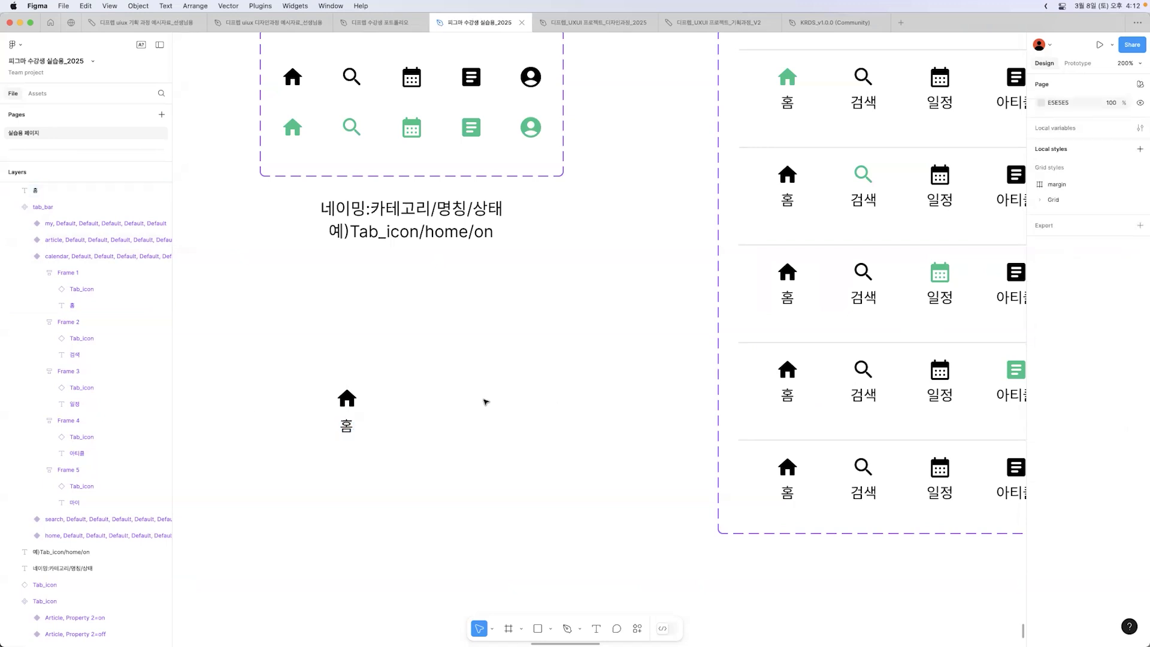
Step: Wrap the new home icon and its "홈" label in an auto layout frame and shift the frame left
{"action": "left_click", "coordinate": [350, 428]}
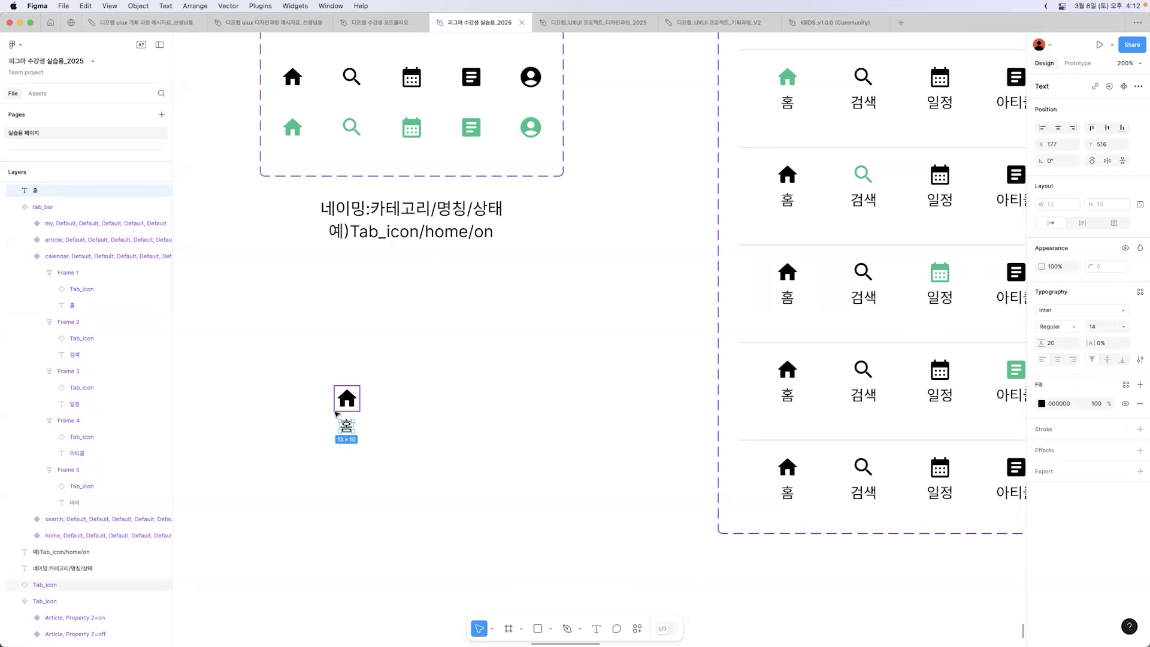
{"action": "left_click", "coordinate": [355, 402]}
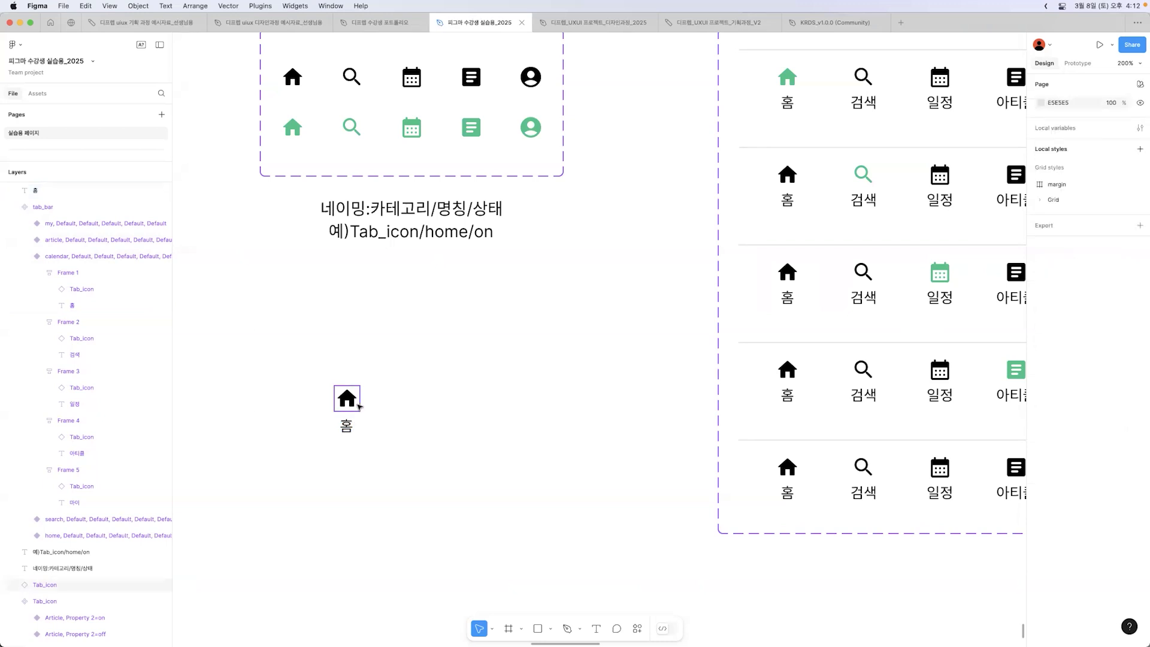
{"action": "left_click", "coordinate": [371, 406]}
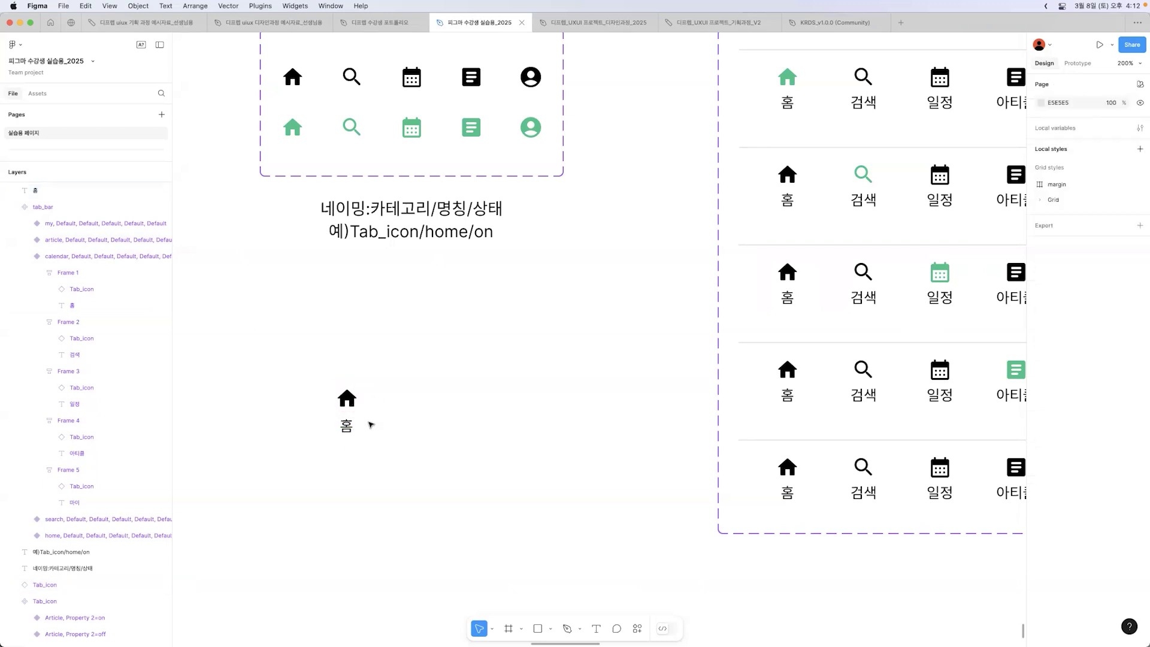
{"action": "left_click_drag", "start_coordinate": [323, 378], "coordinate": [363, 445]}
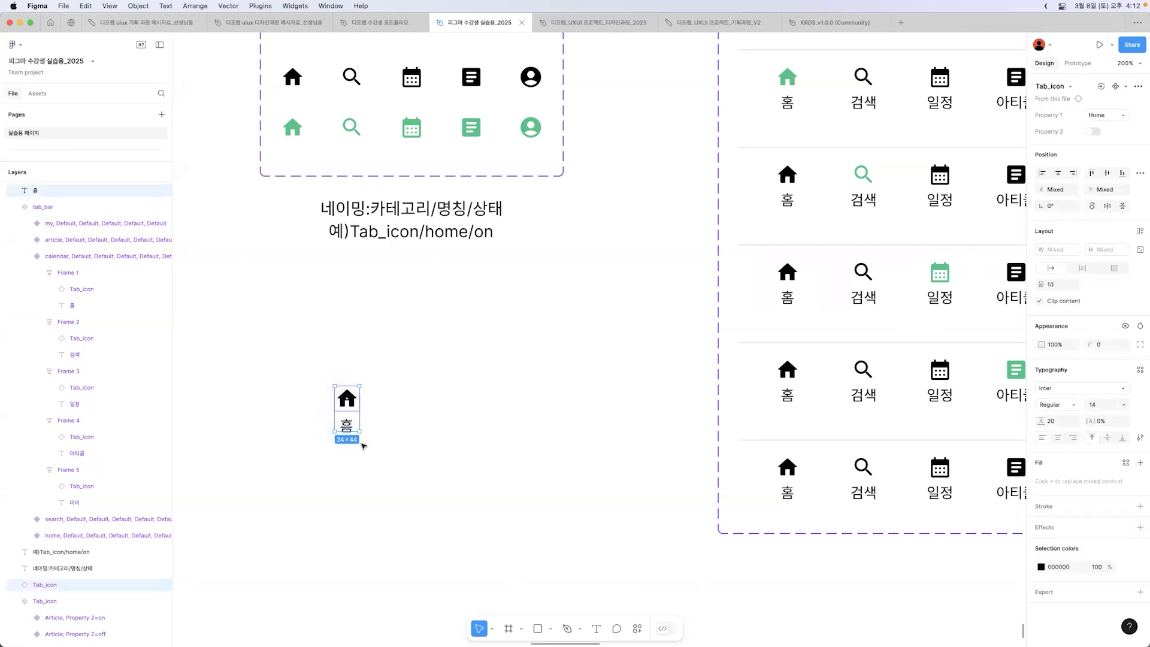
{"action": "right_click", "coordinate": [350, 412]}
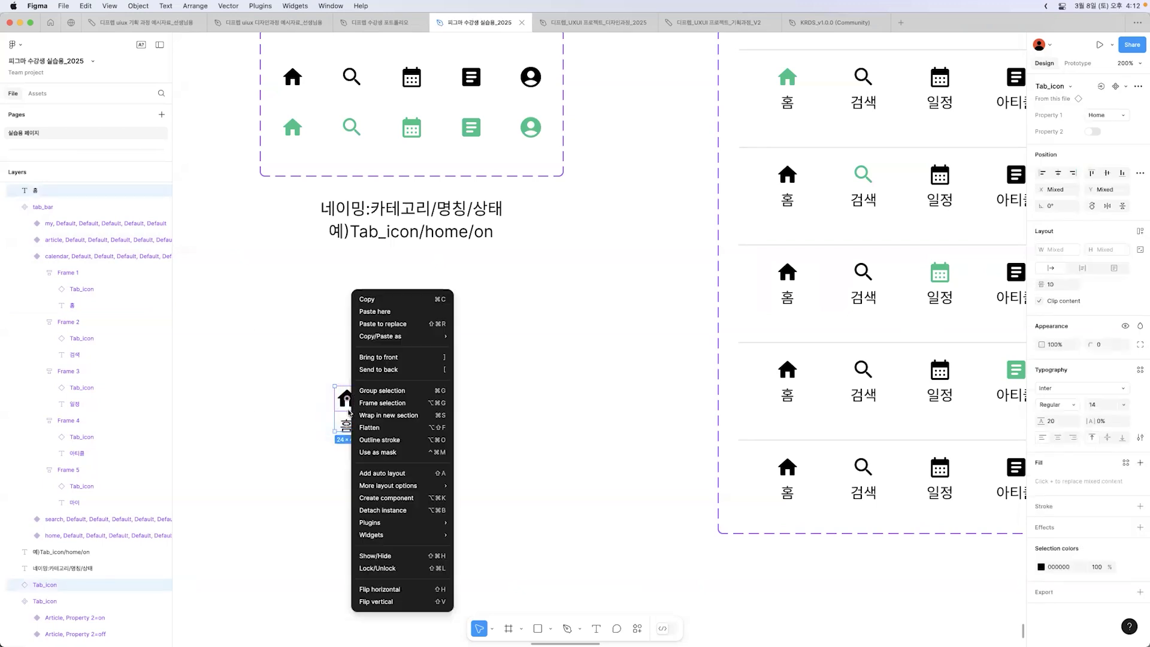
{"action": "left_click", "coordinate": [419, 475]}
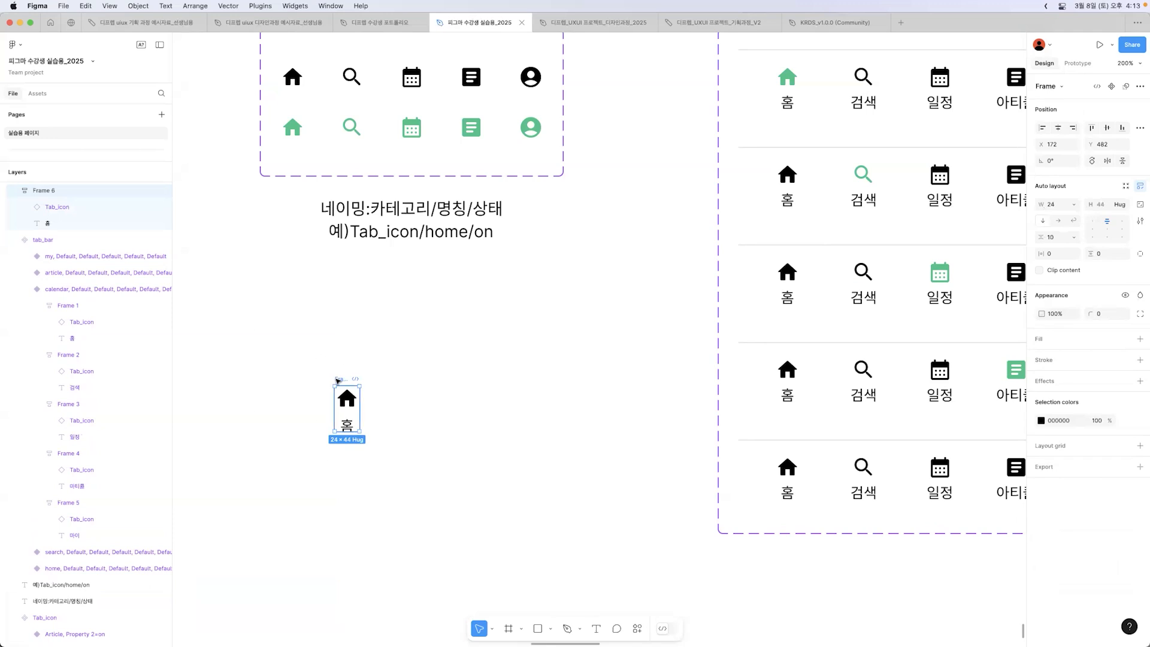
{"action": "left_click_drag", "start_coordinate": [338, 379], "coordinate": [290, 376]}
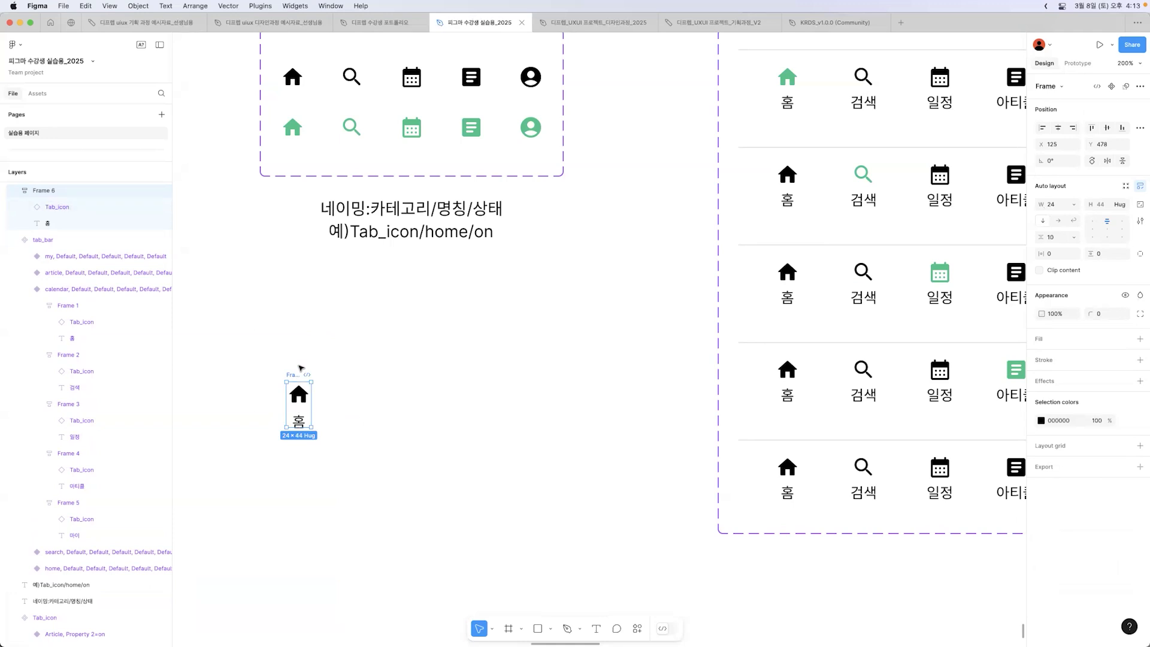
Step: Set the new home tab frame's item spacing to 8 and check the matching home tab frame in tab_bar
{"action": "left_click", "coordinate": [1056, 239]}
{"action": "key", "text": "Return"}
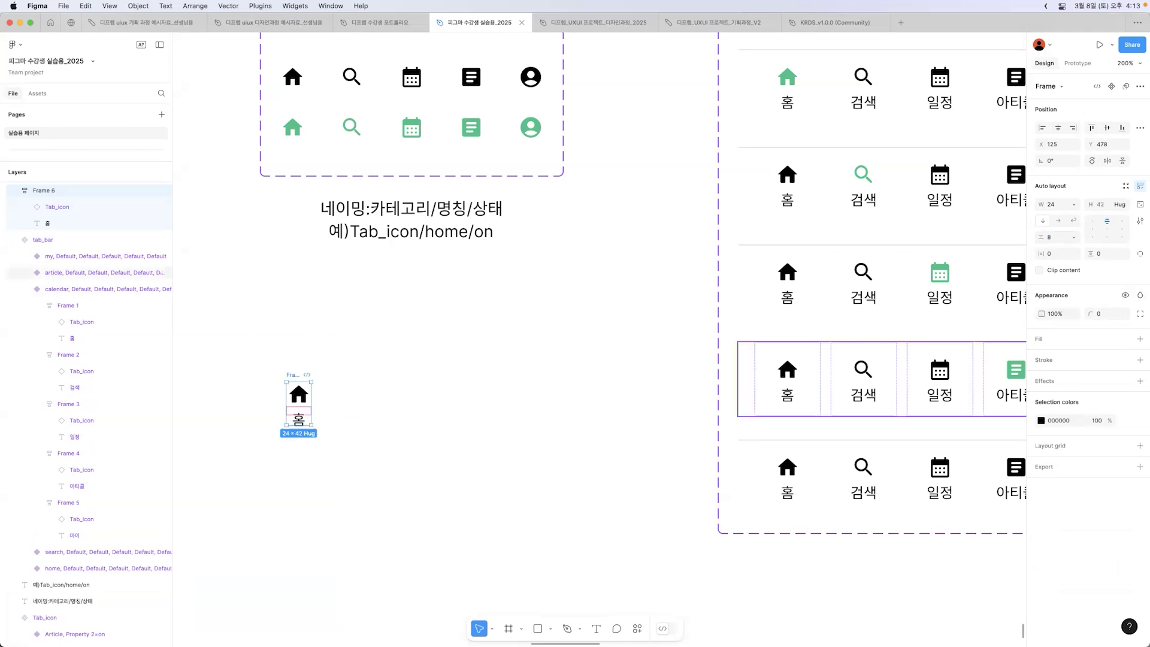
{"action": "left_click", "coordinate": [804, 295]}
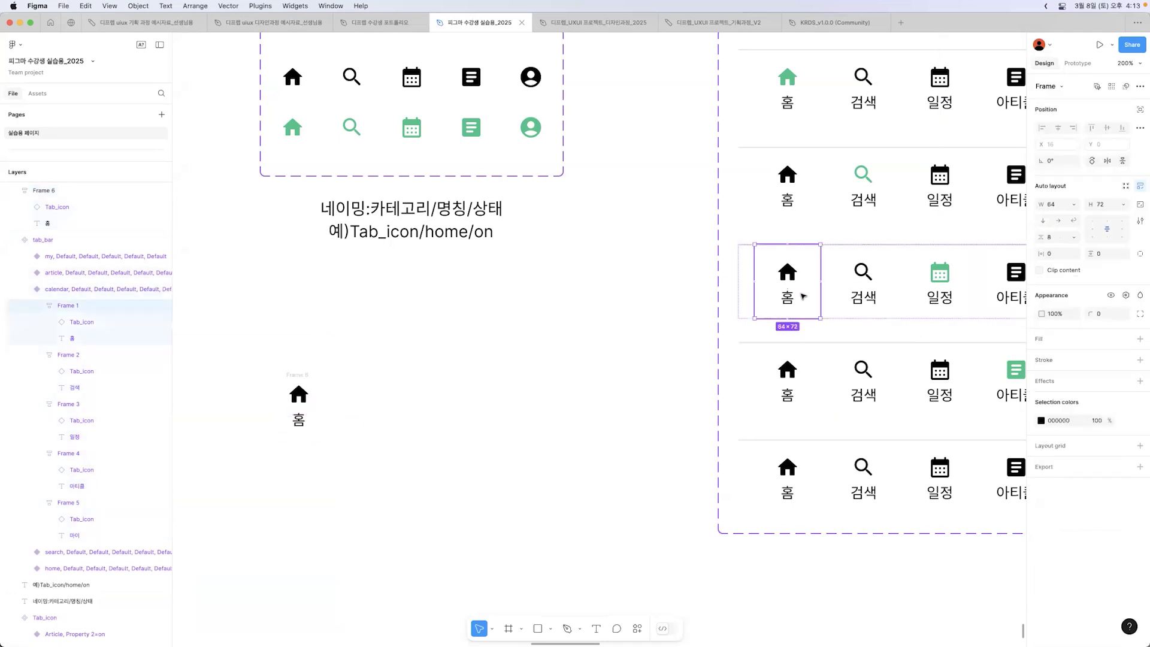
{"action": "left_click", "coordinate": [288, 375]}
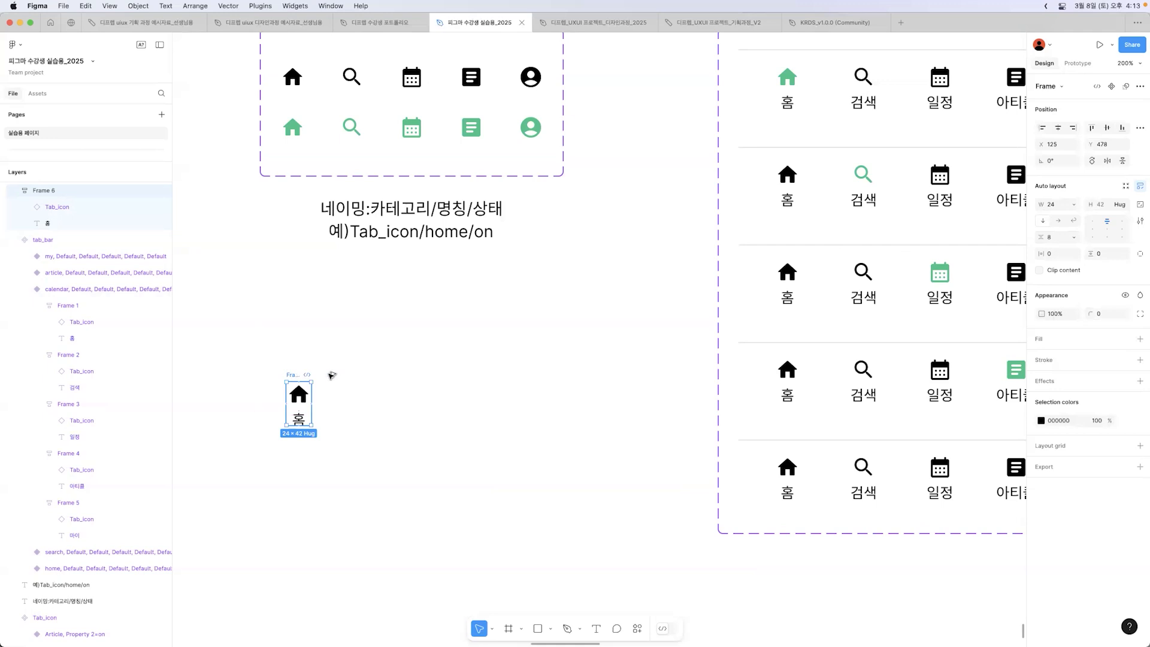
Step: Duplicate the home tab frame and undo the surplus copies, keeping one copy beside the original
{"action": "key", "text": "super+d"}
{"action": "key", "text": "super+d"}
{"action": "key", "text": "super+d"}
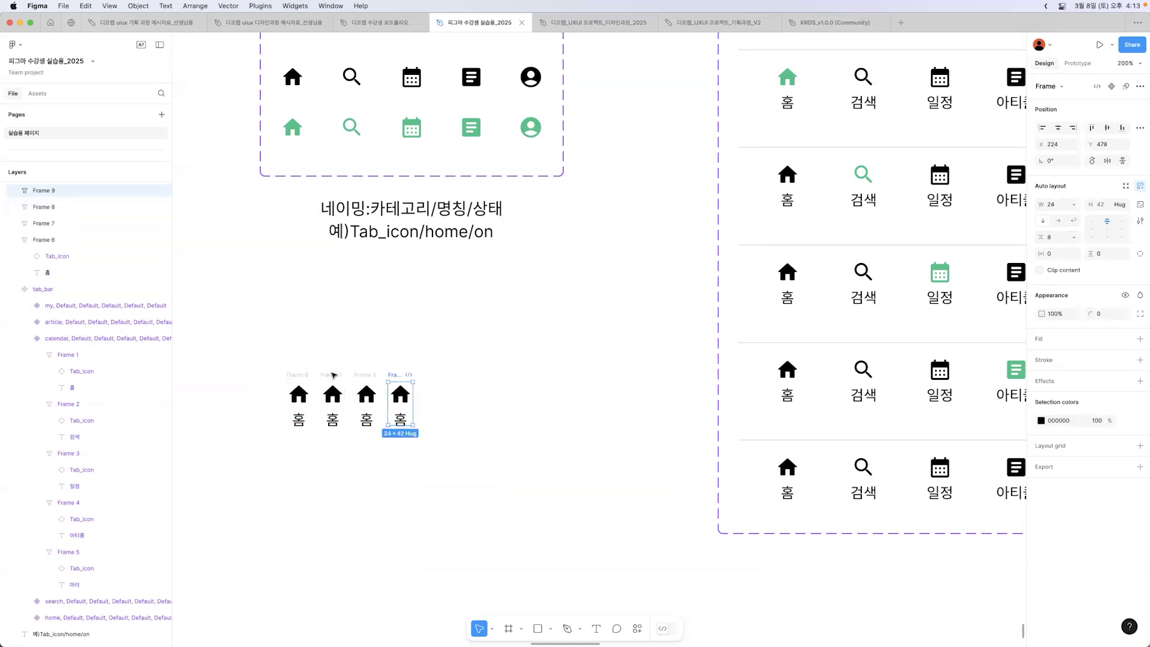
{"action": "key", "text": "super+d"}
{"action": "key", "text": "super+z"}
{"action": "key", "text": "super+z"}
{"action": "key", "text": "super+z"}
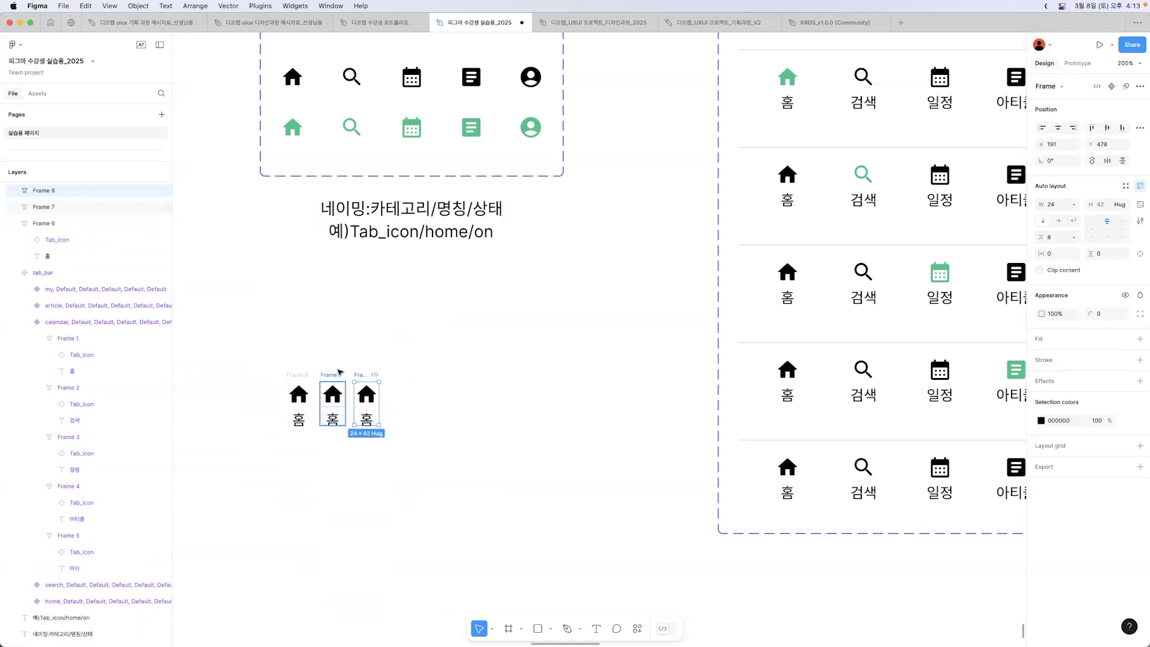
Step: Change the copied tab's label to "아티클" and set the text to auto width
{"action": "double_click", "coordinate": [333, 421]}
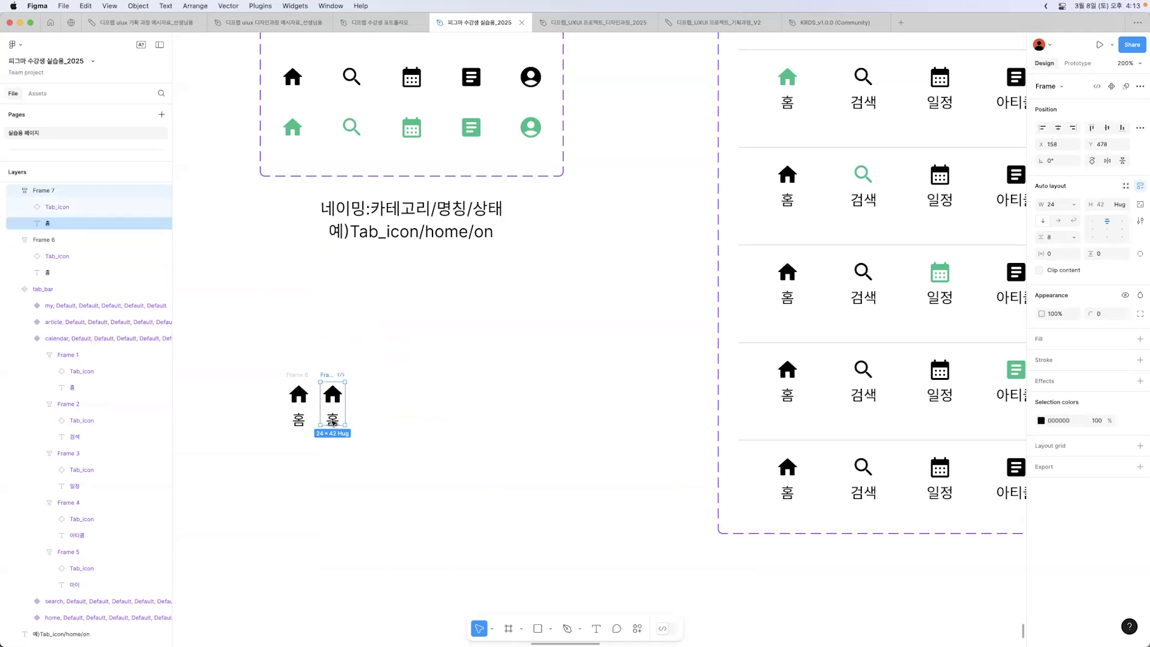
{"action": "scroll", "coordinate": [596, 429], "scroll_direction": "right", "scroll_amount": 5}
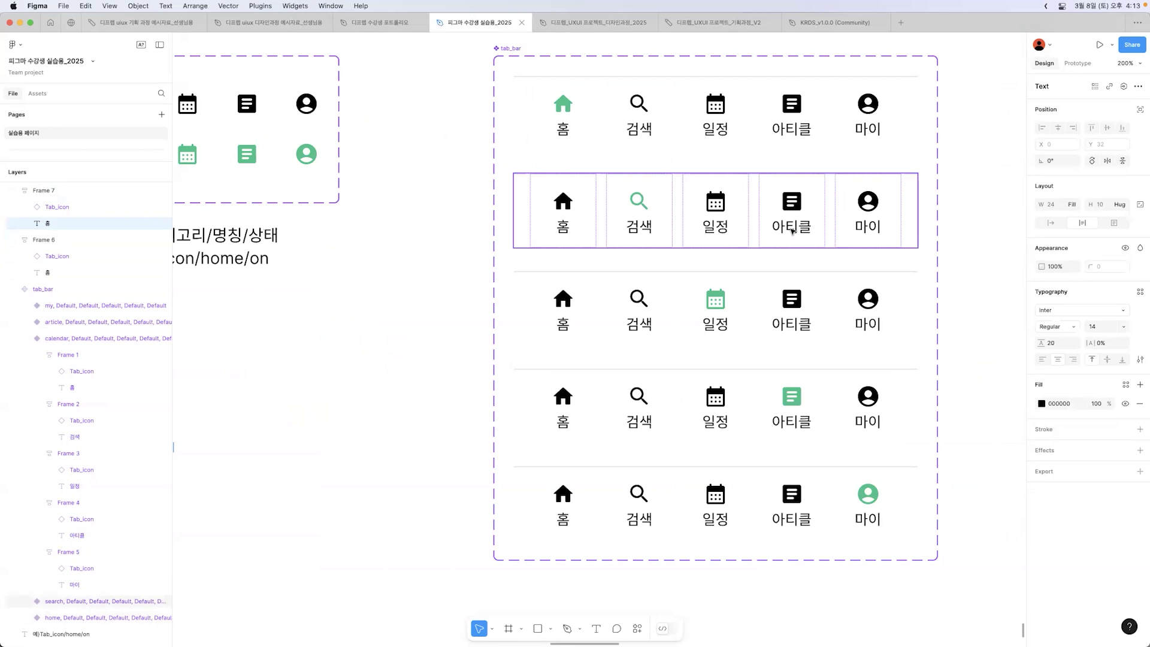
{"action": "left_click_drag", "start_coordinate": [370, 378], "coordinate": [398, 370]}
{"action": "scroll", "coordinate": [405, 392], "scroll_direction": "left", "scroll_amount": 8}
{"action": "double_click", "coordinate": [369, 424]}
{"action": "type", "text": "아티클"}
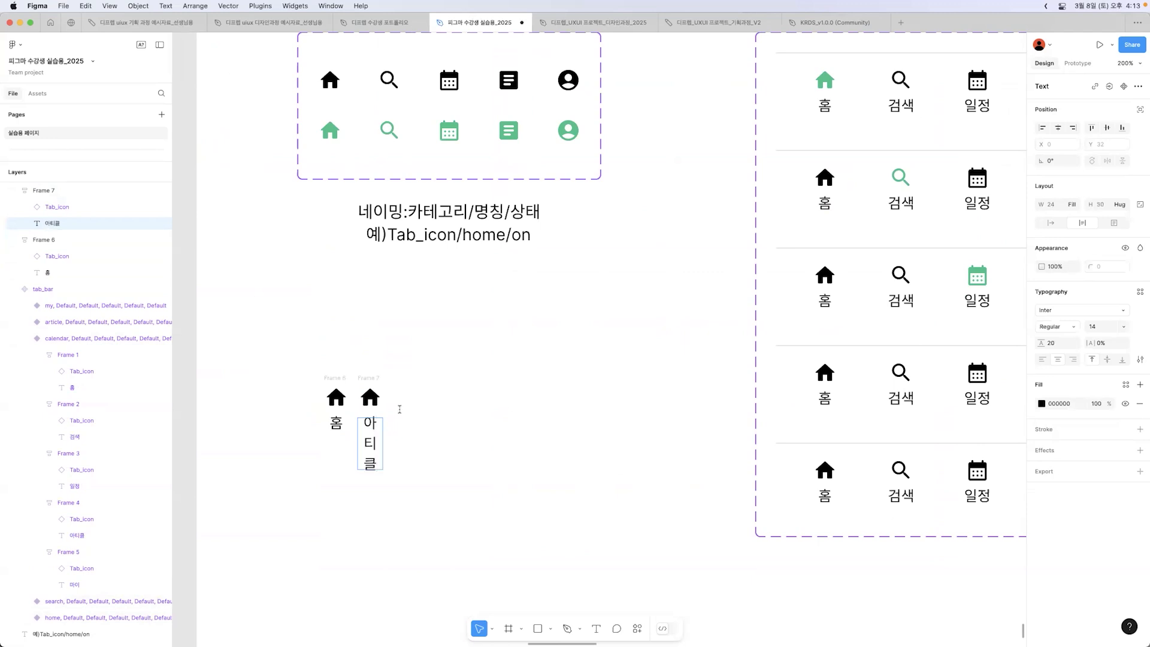
{"action": "key", "text": "Escape"}
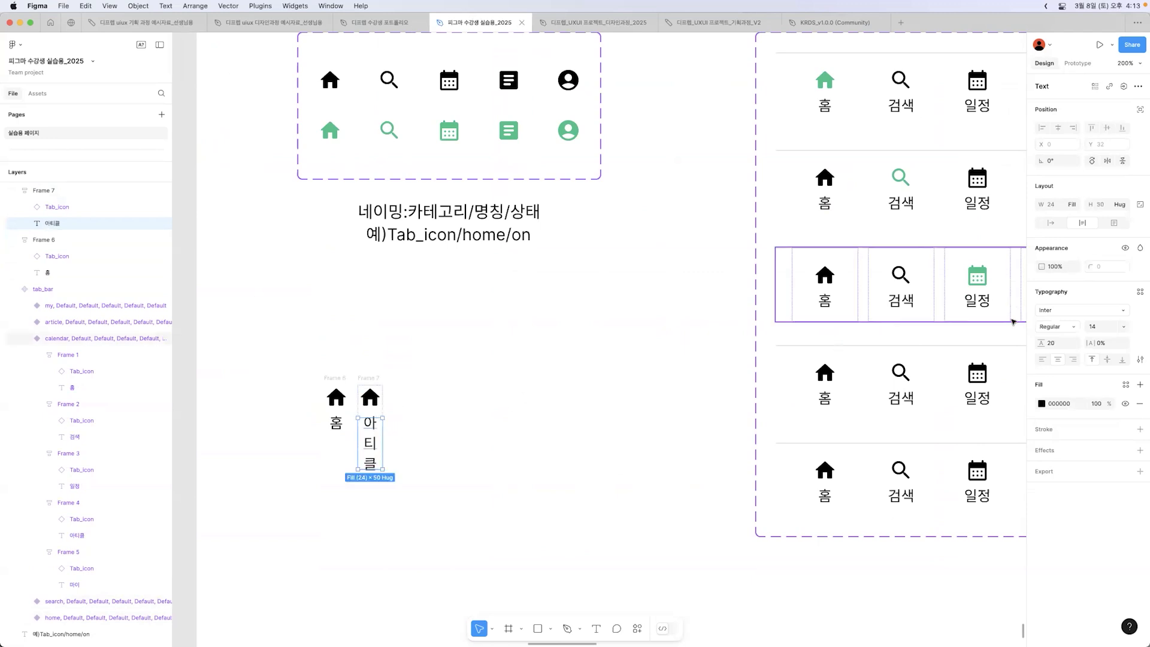
{"action": "left_click", "coordinate": [1050, 222]}
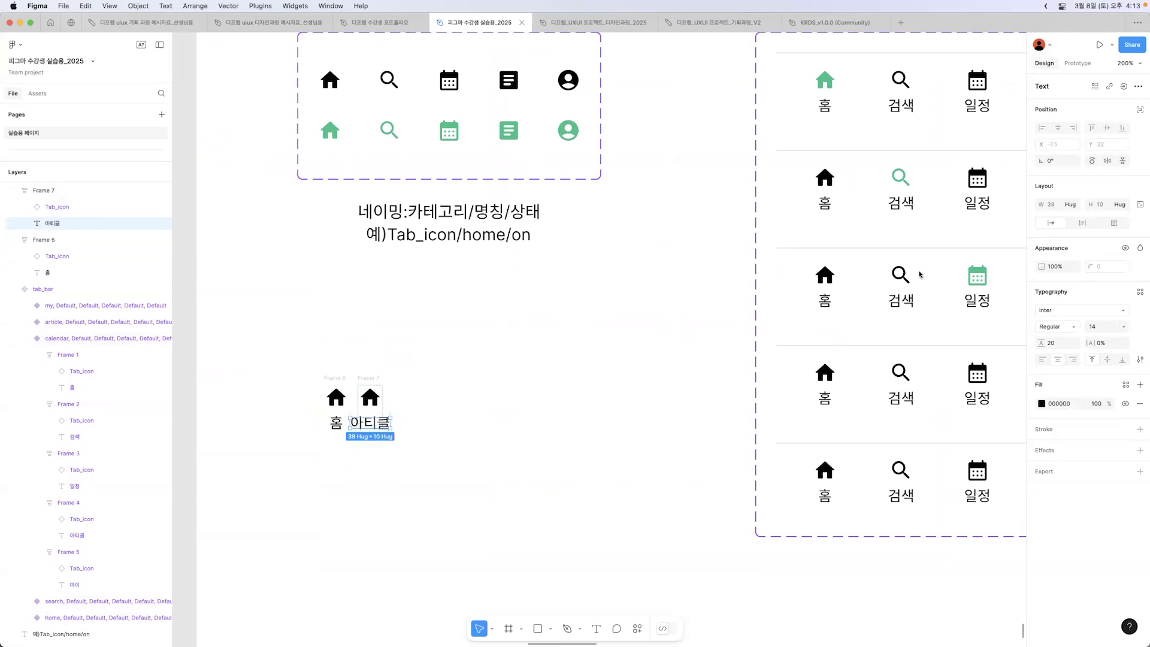
Step: Set the "아티클" tab frame's width to hug contents and move it farther right of the "홈" tab
{"action": "left_click", "coordinate": [572, 363]}
{"action": "left_click", "coordinate": [373, 379]}
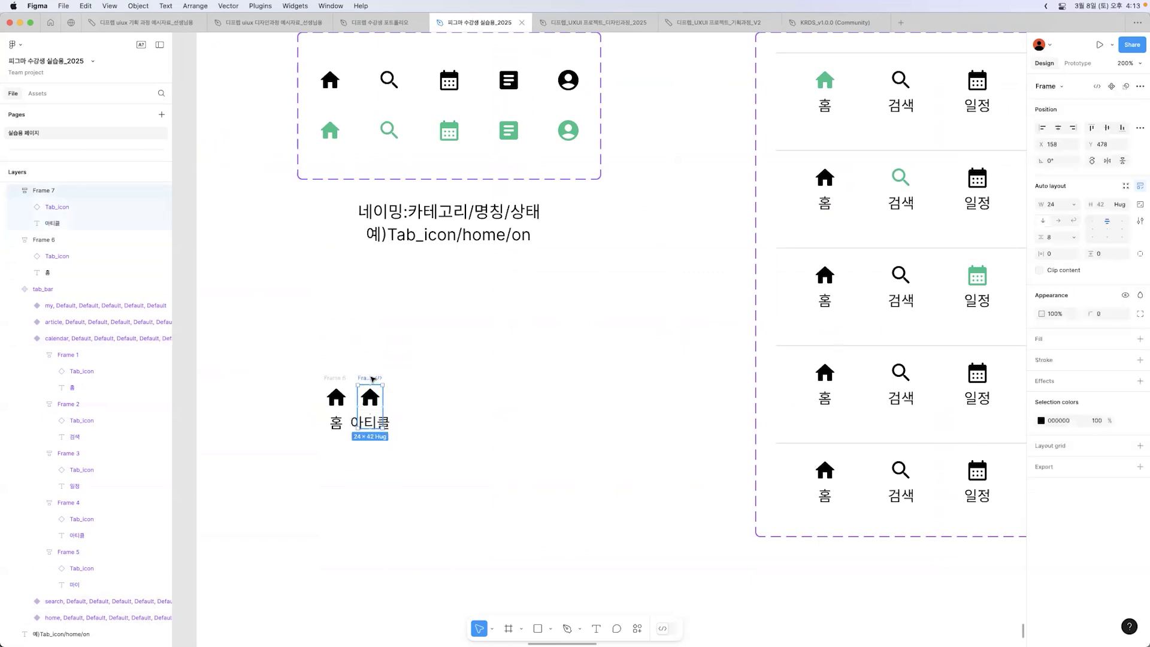
{"action": "left_click", "coordinate": [1070, 204]}
{"action": "left_click", "coordinate": [1073, 217]}
{"action": "left_click_drag", "start_coordinate": [374, 379], "coordinate": [403, 381]}
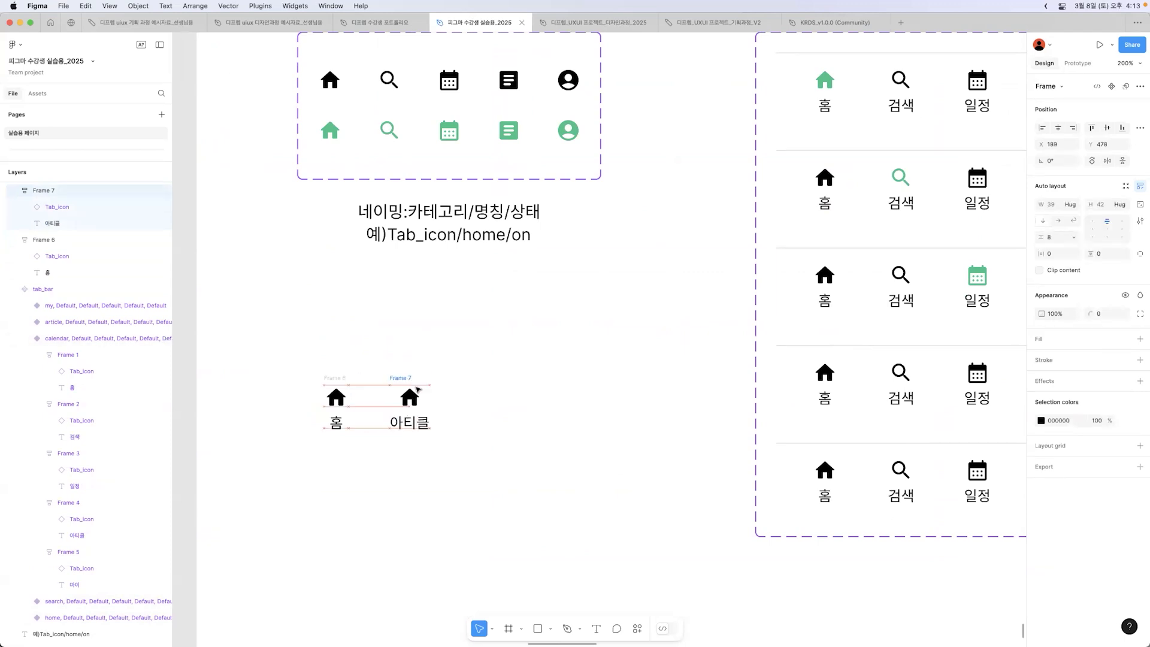
Step: Duplicate the "홈" tab frame to the right of the "아티클" tab and change the copy's label to "검색"
{"action": "left_click", "coordinate": [415, 409]}
{"action": "key", "text": "Escape"}
{"action": "left_click", "coordinate": [349, 387]}
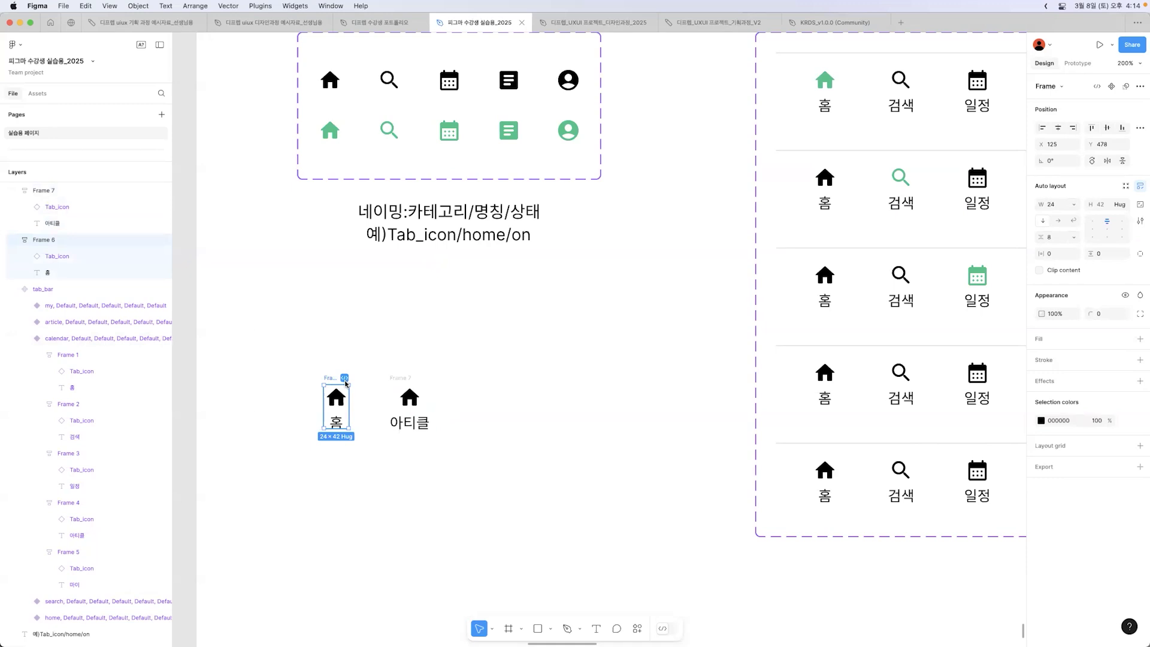
{"action": "left_click", "coordinate": [390, 384]}
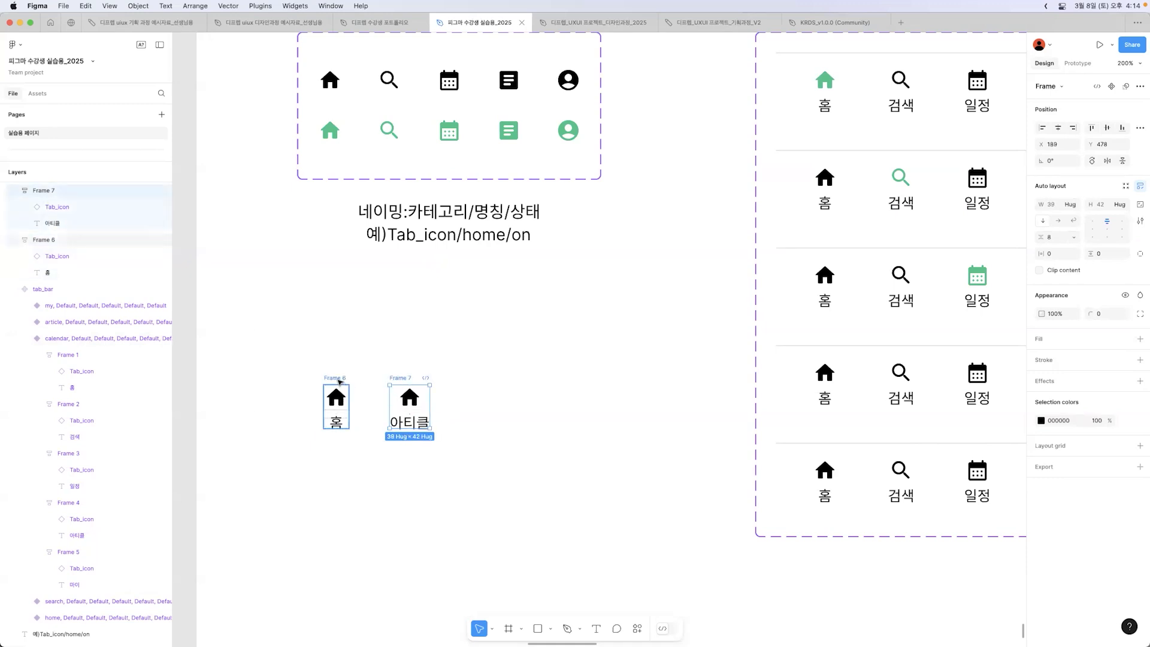
{"action": "left_click", "coordinate": [339, 382]}
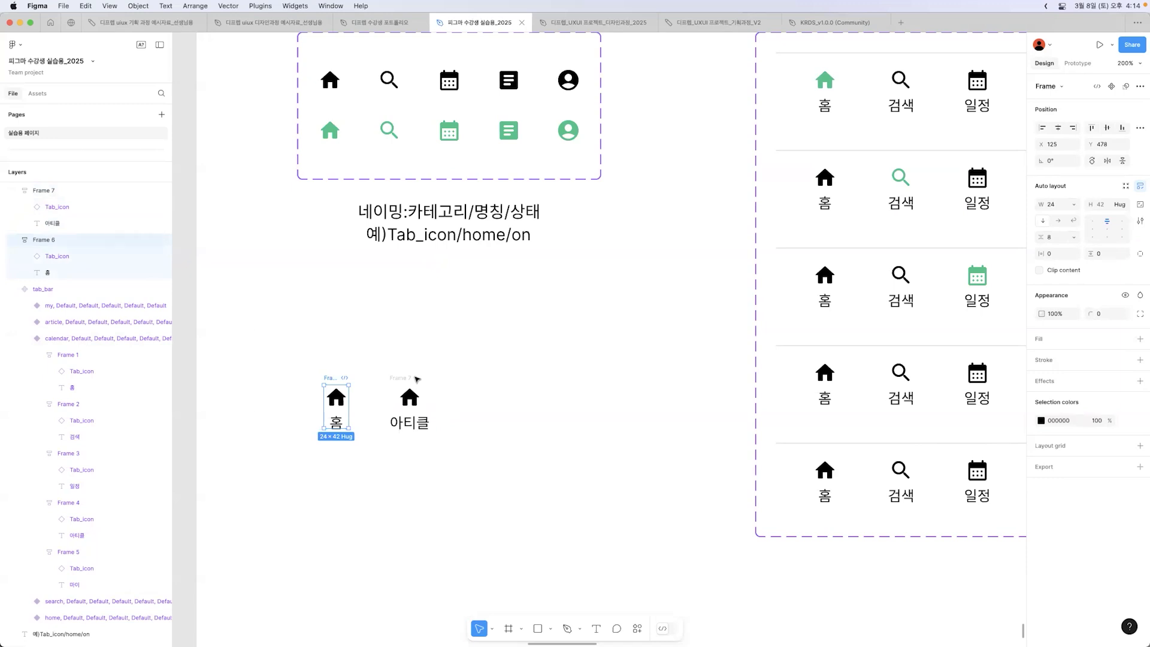
{"action": "left_click", "coordinate": [413, 384]}
{"action": "left_click", "coordinate": [334, 382]}
{"action": "key", "text": "super+d"}
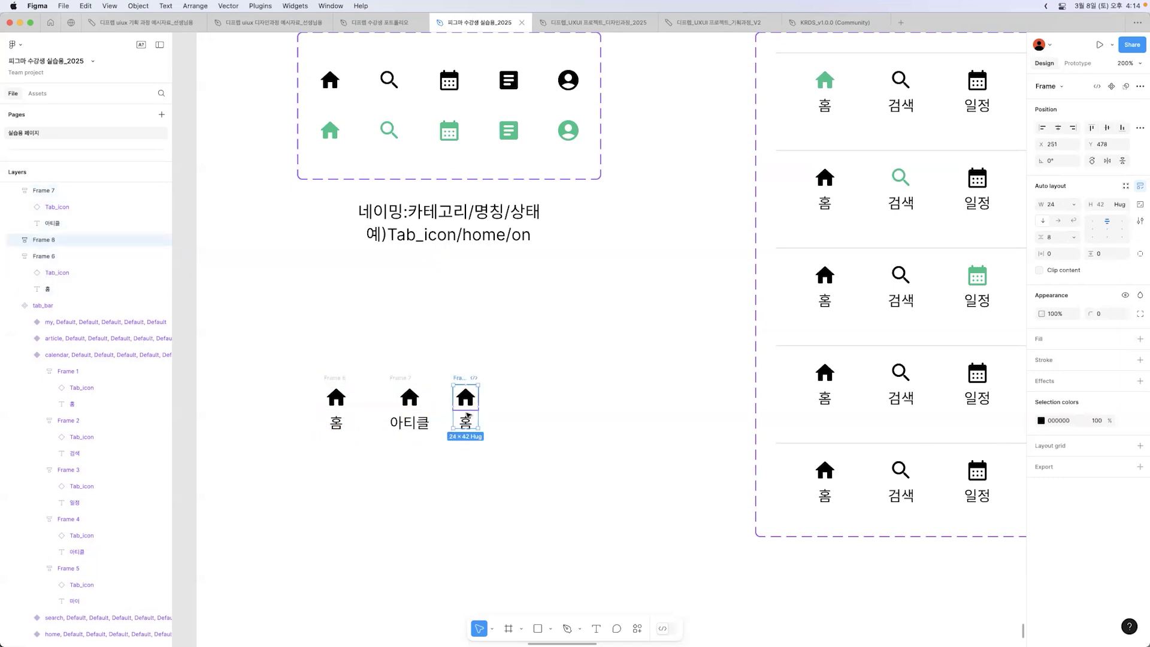
{"action": "double_click", "coordinate": [468, 418]}
{"action": "double_click", "coordinate": [472, 424]}
{"action": "type", "text": "검색"}
Step: Copy the "검색" tab frame to its right and change the copy's label to "일정"
{"action": "left_click", "coordinate": [464, 378]}
{"action": "left_click_drag", "start_coordinate": [465, 377], "coordinate": [513, 380]}
{"action": "scroll", "coordinate": [521, 419], "scroll_direction": "right", "scroll_amount": 5}
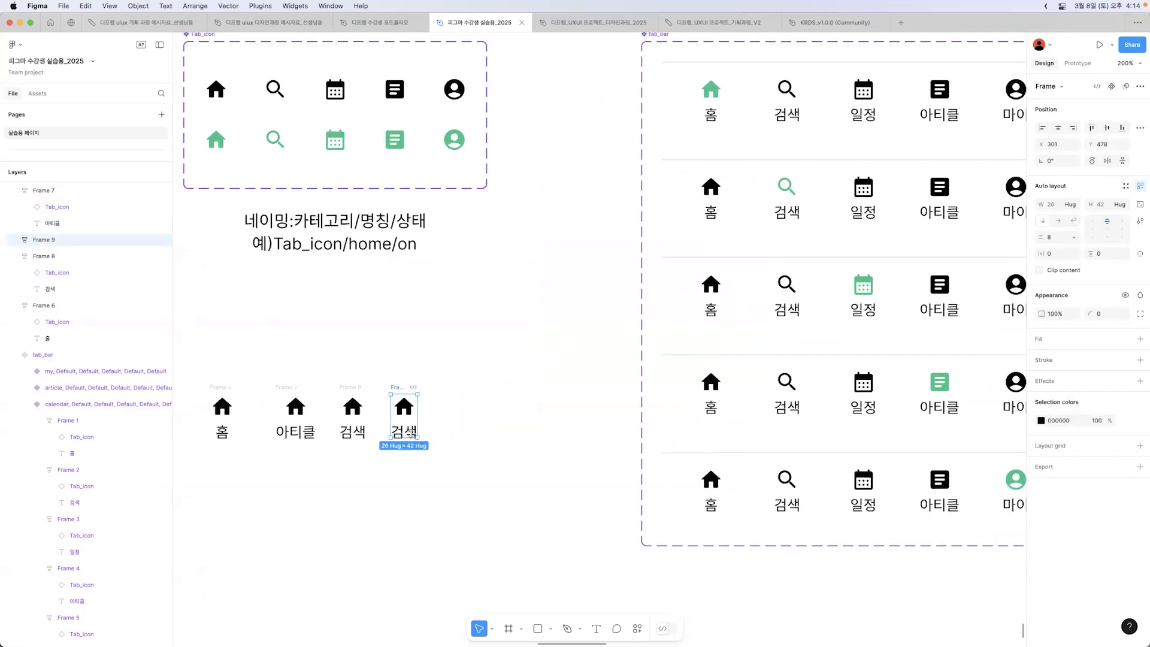
{"action": "key", "text": "k"}
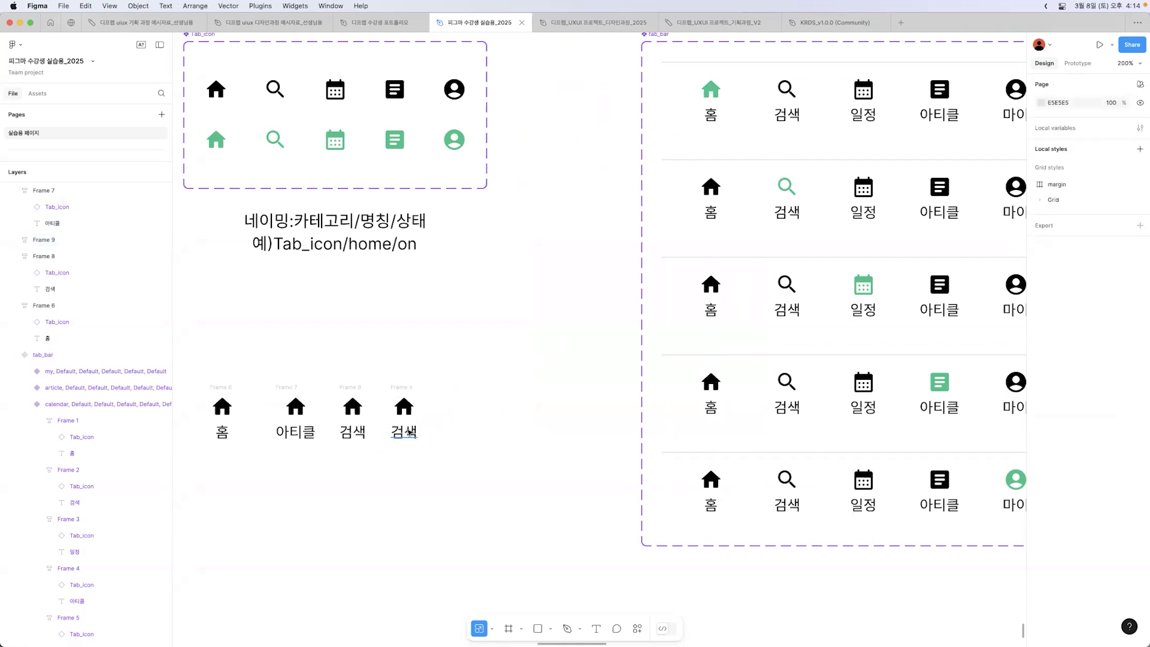
{"action": "double_click", "coordinate": [399, 435]}
{"action": "type", "text": "일정"}
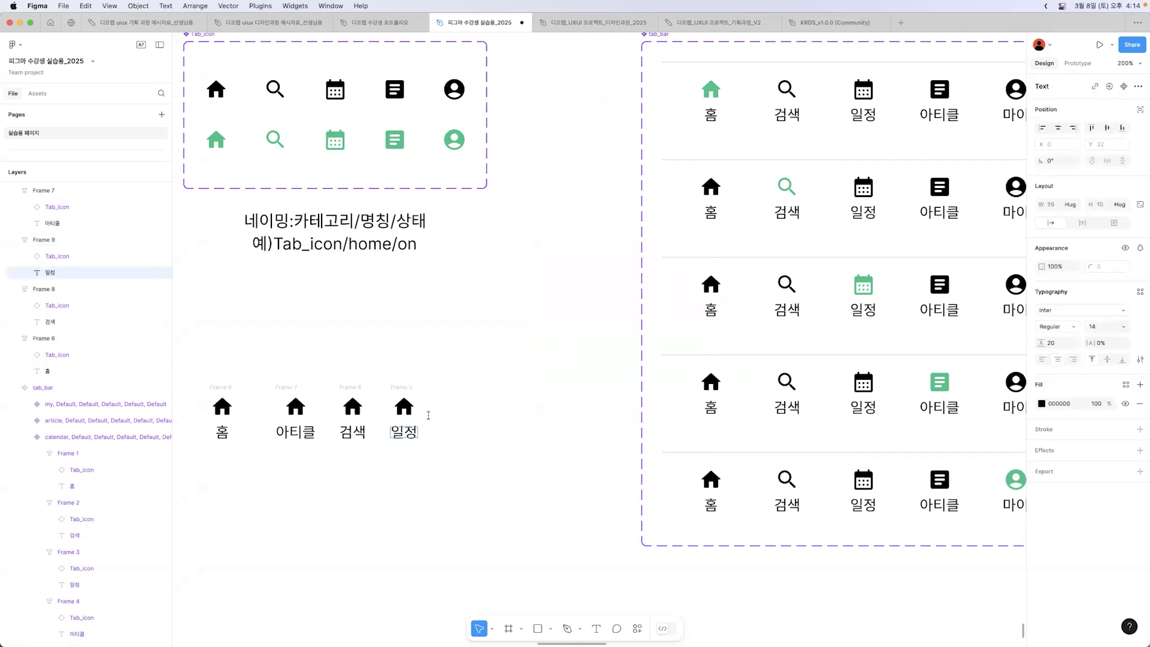
{"action": "key", "text": "Escape"}
Step: Copy the "일정" tab frame to its right and change the copy's label to "마이"
{"action": "left_click", "coordinate": [400, 386]}
{"action": "left_click_drag", "start_coordinate": [400, 386], "coordinate": [451, 387]}
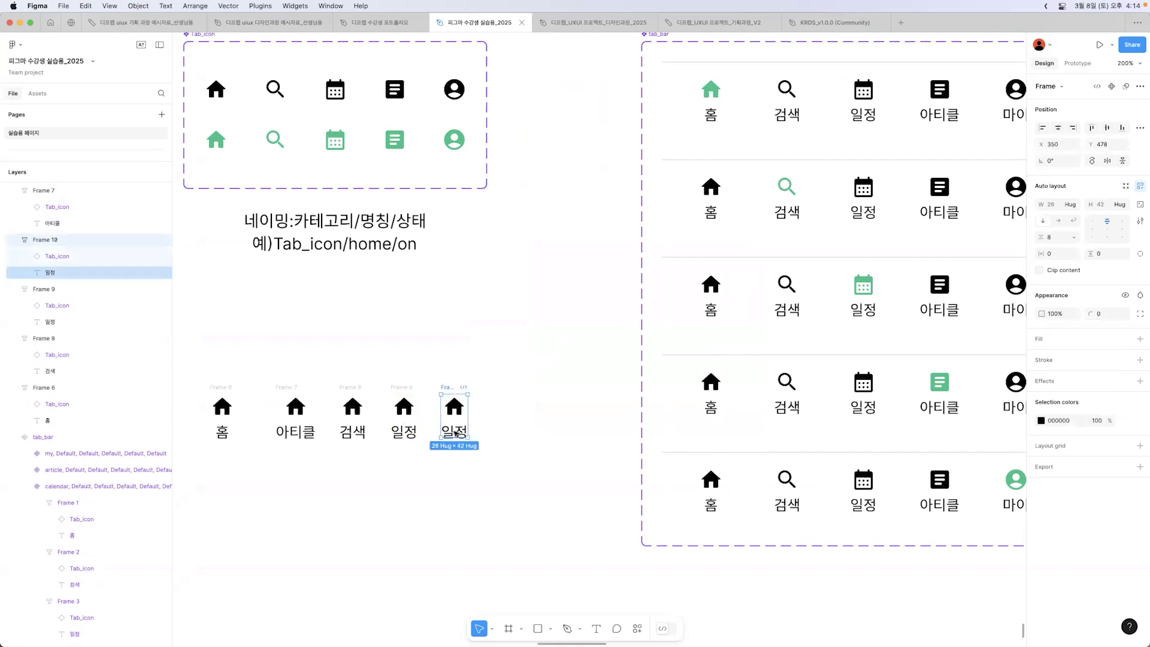
{"action": "double_click", "coordinate": [455, 432]}
{"action": "type", "text": "마이"}
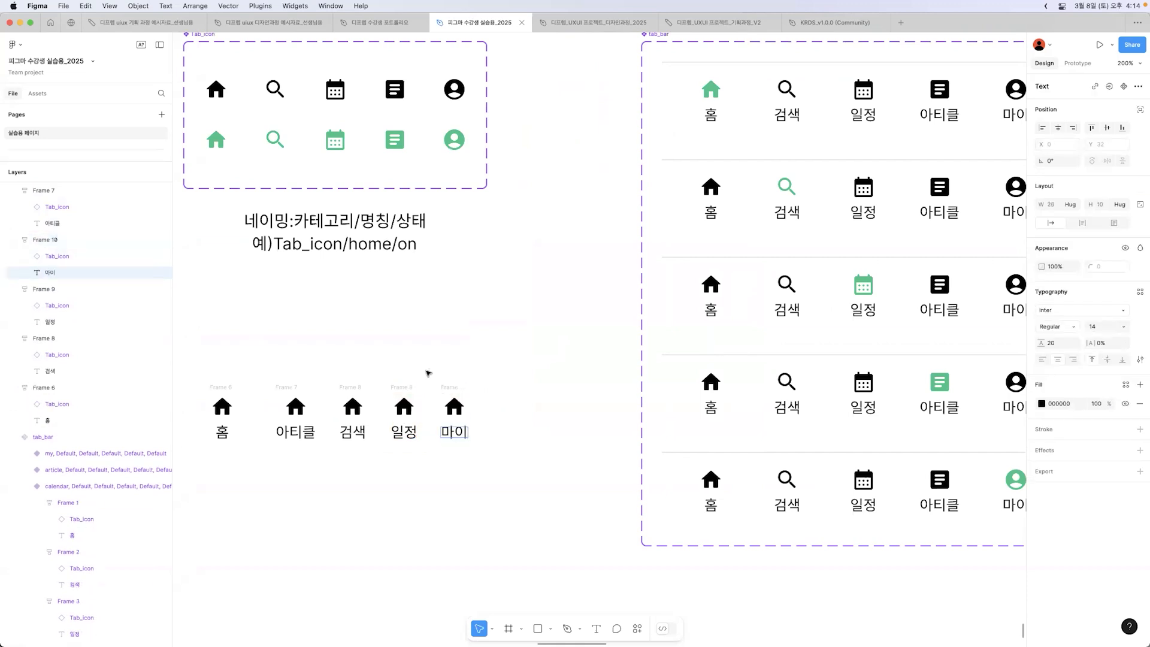
Step: Wrap all five new tab frames in one horizontal auto layout frame
{"action": "left_click_drag", "start_coordinate": [343, 366], "coordinate": [485, 465]}
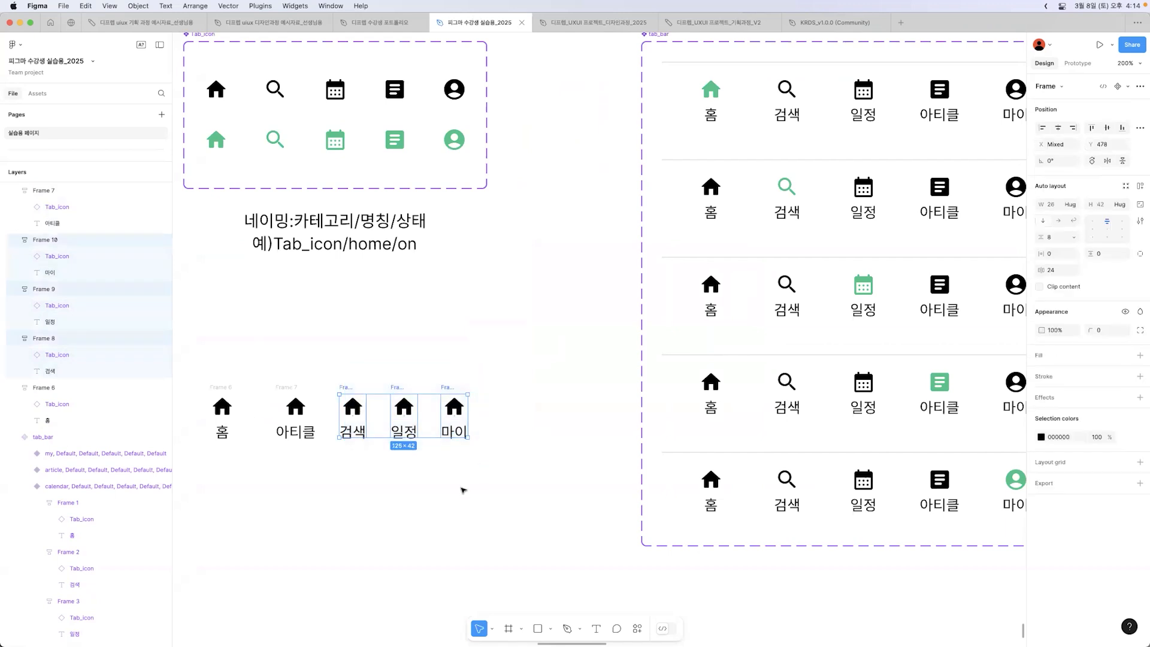
{"action": "left_click", "coordinate": [423, 498]}
{"action": "left_click_drag", "start_coordinate": [244, 433], "coordinate": [203, 383]}
{"action": "left_click", "coordinate": [318, 450]}
{"action": "left_click_drag", "start_coordinate": [263, 355], "coordinate": [319, 459]}
{"action": "left_click", "coordinate": [318, 459]}
{"action": "left_click_drag", "start_coordinate": [203, 362], "coordinate": [476, 472]}
{"action": "key", "text": "shift+a"}
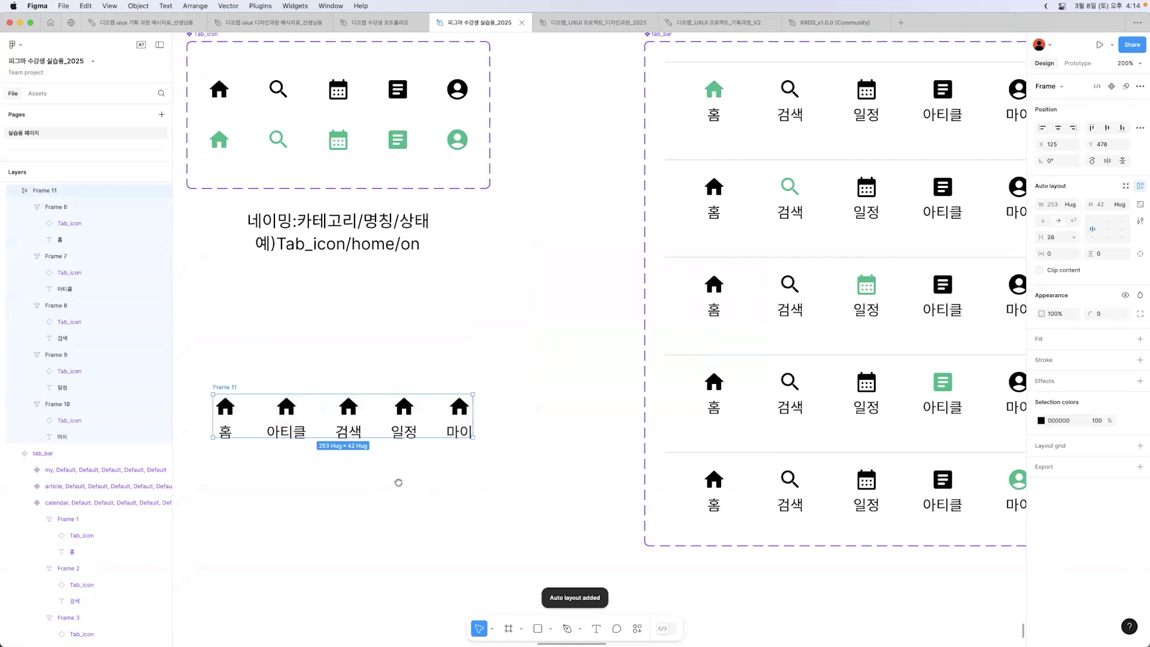
Step: Set the width of the frame holding the five tabs to 393
{"action": "scroll", "coordinate": [597, 437], "scroll_direction": "left", "scroll_amount": 2}
{"action": "left_click", "coordinate": [1056, 206]}
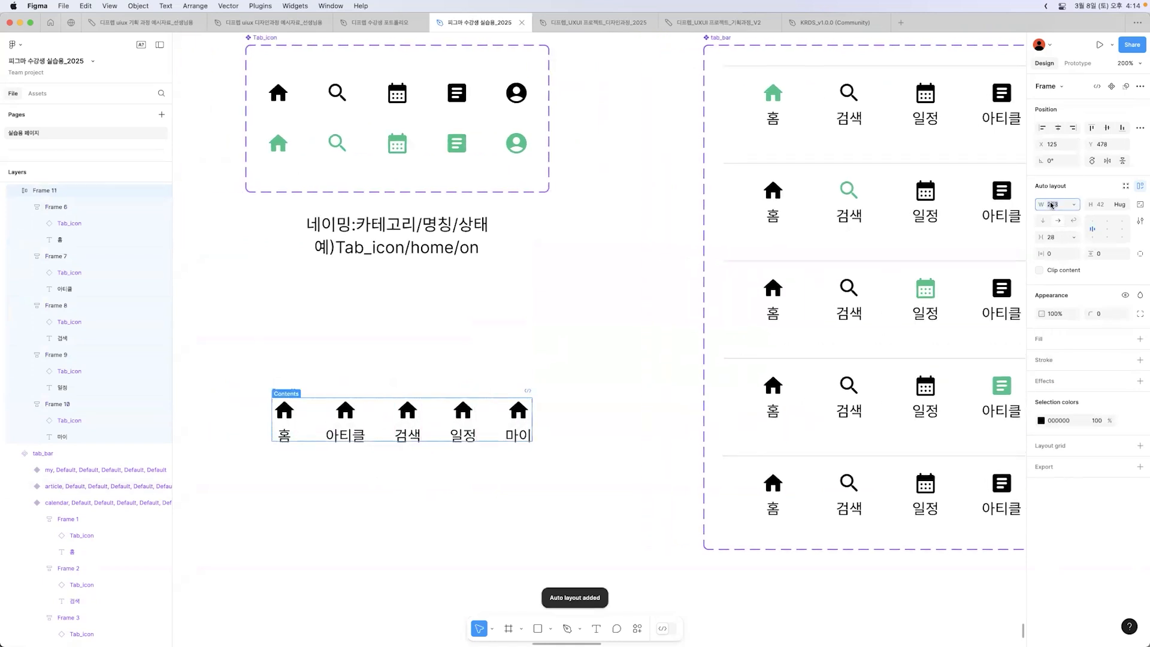
{"action": "type", "text": "393"}
{"action": "key", "text": "Return"}
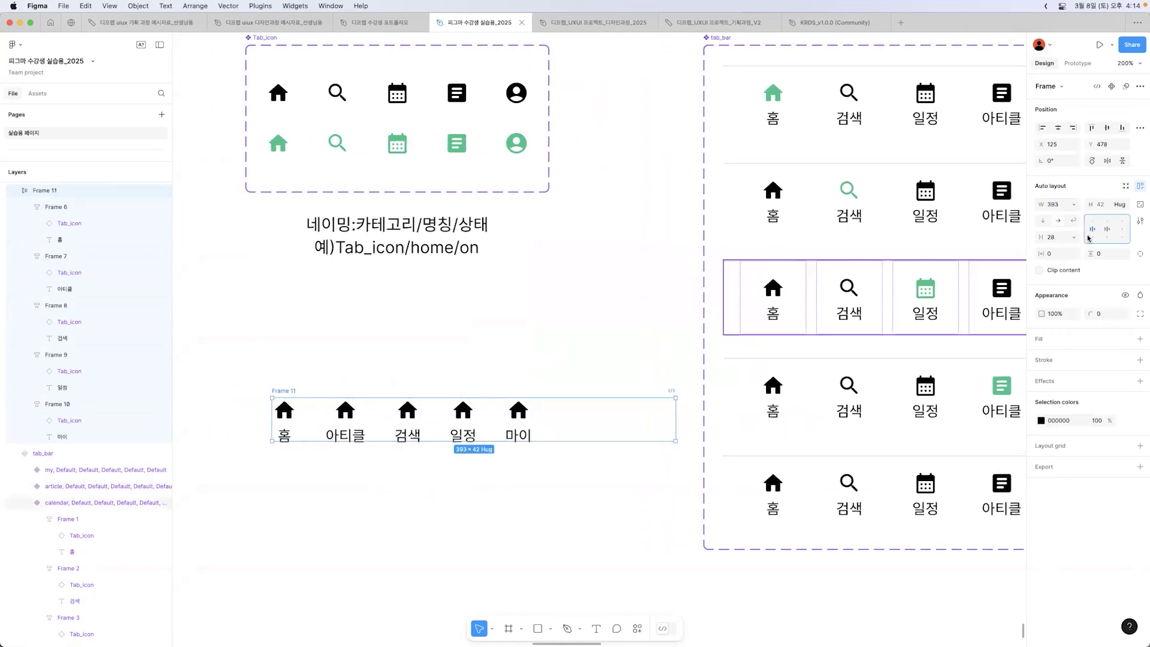
Step: Try centring the five tabs in the frame with Auto spacing and horizontal padding of 20
{"action": "left_click", "coordinate": [1106, 229]}
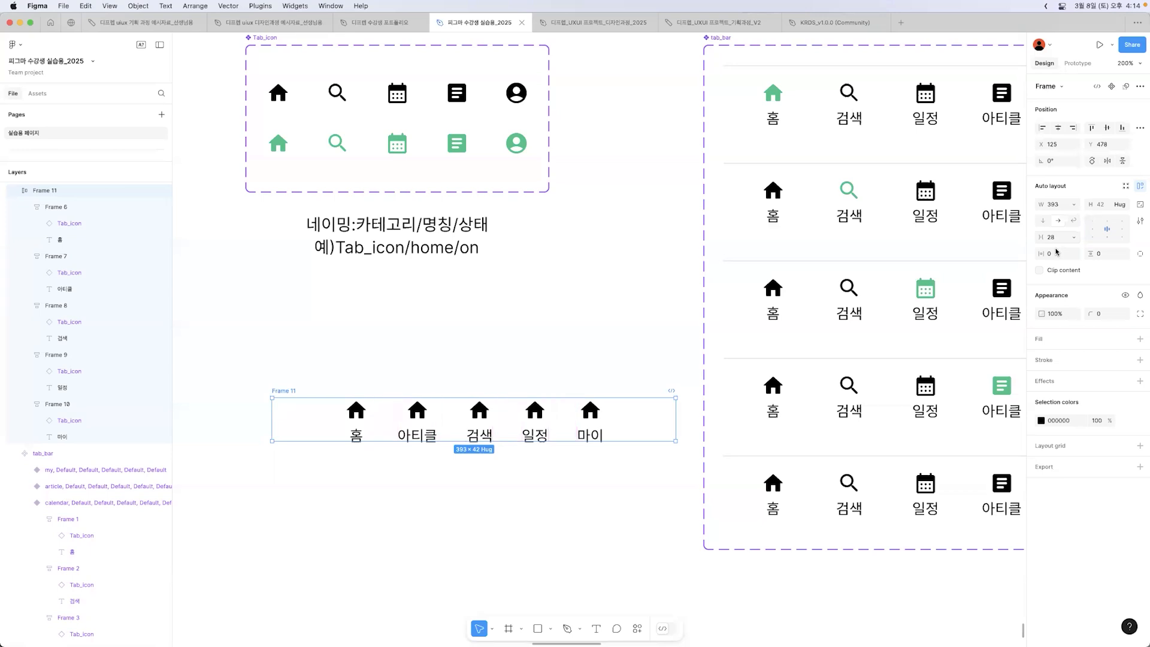
{"action": "left_click", "coordinate": [1070, 239]}
{"action": "left_click", "coordinate": [1069, 247]}
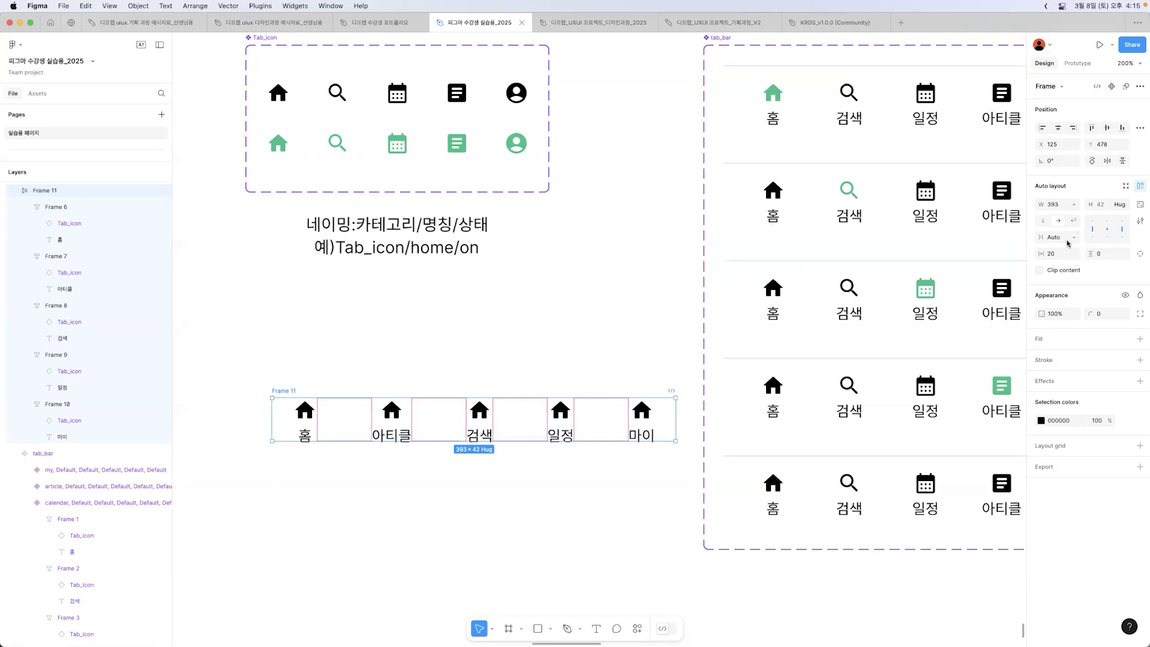
Step: Undo the alignment, Auto spacing and horizontal padding changes on the five-tab frame
{"action": "key", "text": "super+z"}
{"action": "key", "text": "super+z"}
{"action": "key", "text": "super+z"}
{"action": "key", "text": "super+z"}
{"action": "key", "text": "super+z"}
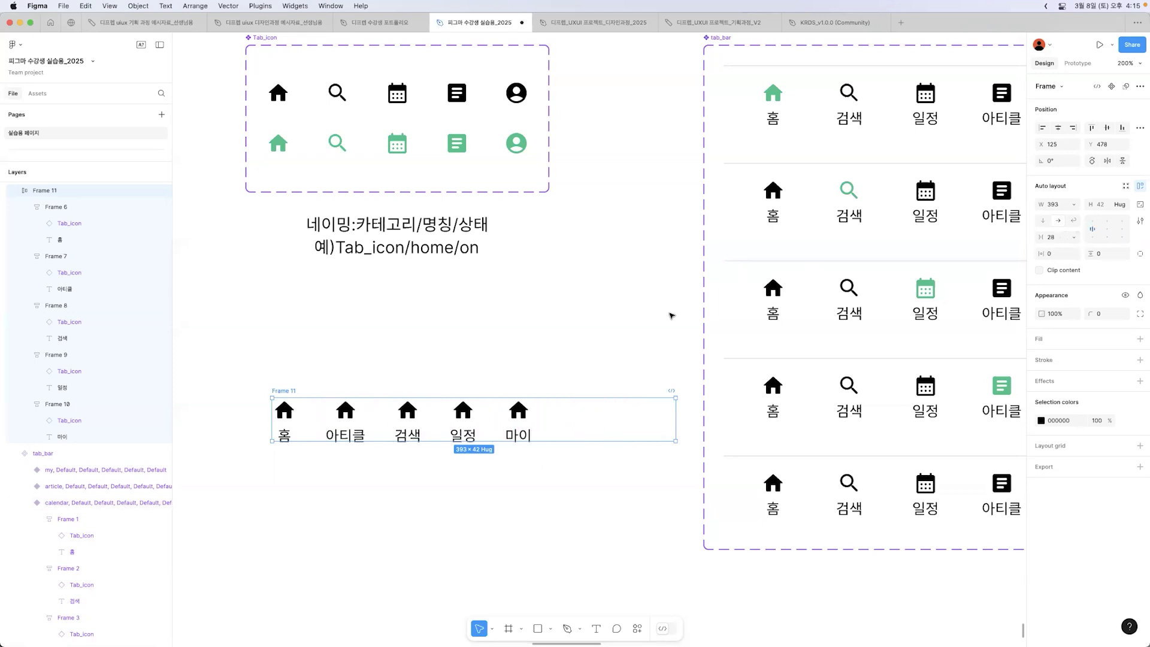
{"action": "left_click", "coordinate": [671, 315]}
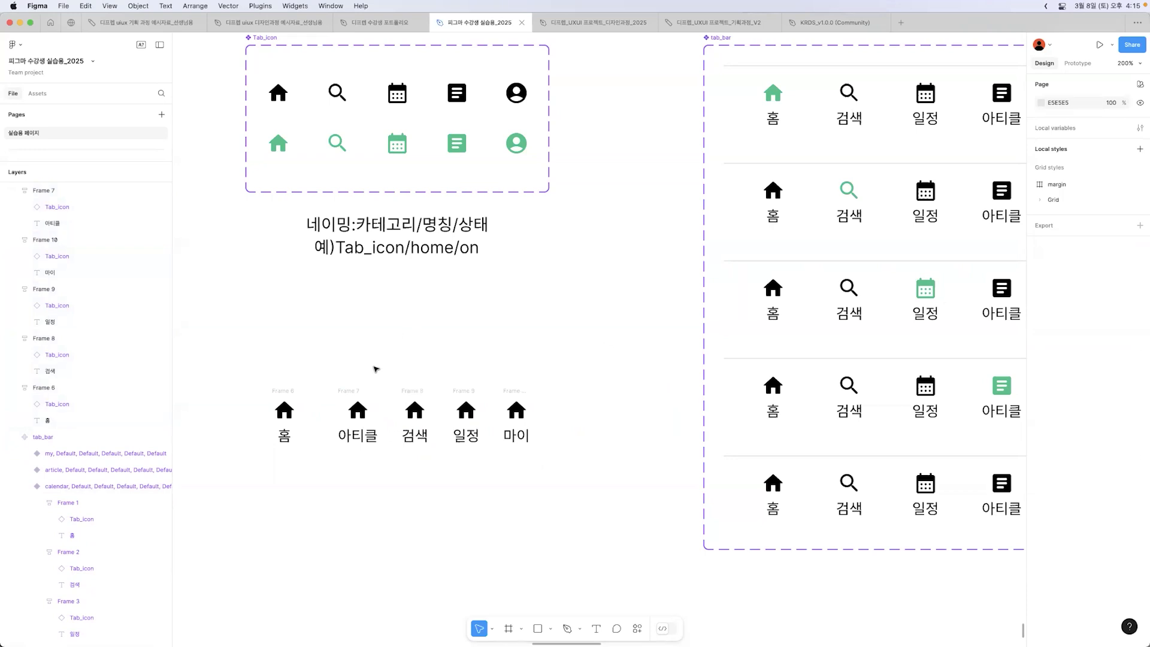
{"action": "left_click_drag", "start_coordinate": [327, 377], "coordinate": [461, 509]}
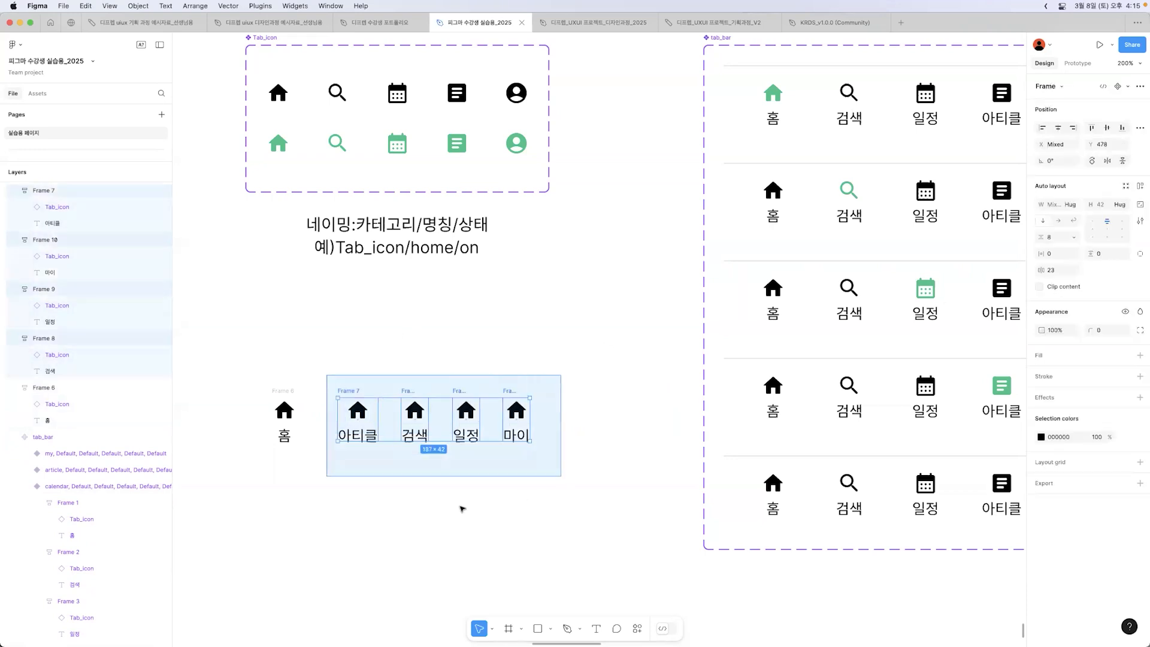
{"action": "left_click", "coordinate": [426, 509]}
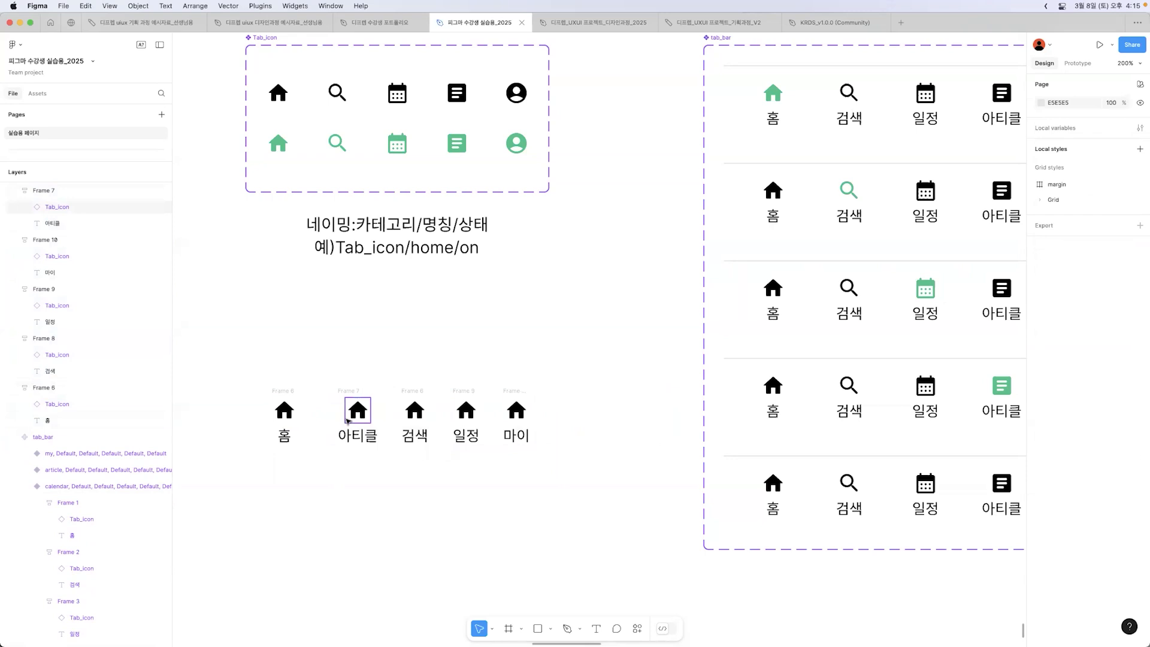
Step: Check the width and height of the 홈 tab frame in the finished tab_bar component against the new 홈 frame
{"action": "left_click", "coordinate": [279, 390]}
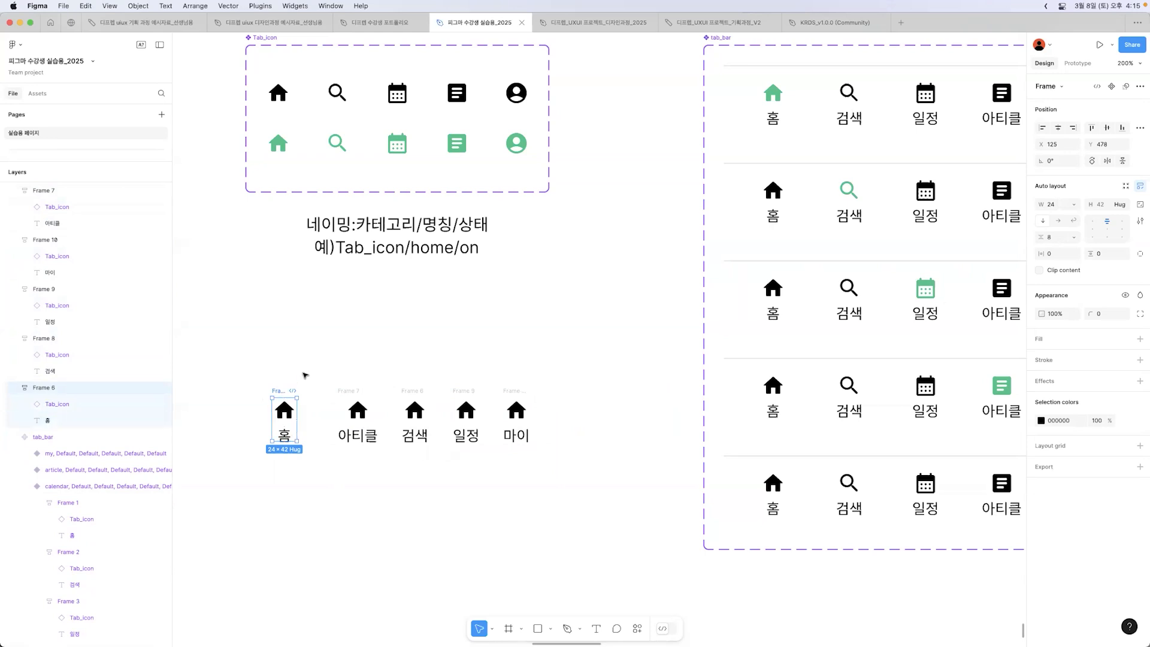
{"action": "left_click", "coordinate": [1050, 207]}
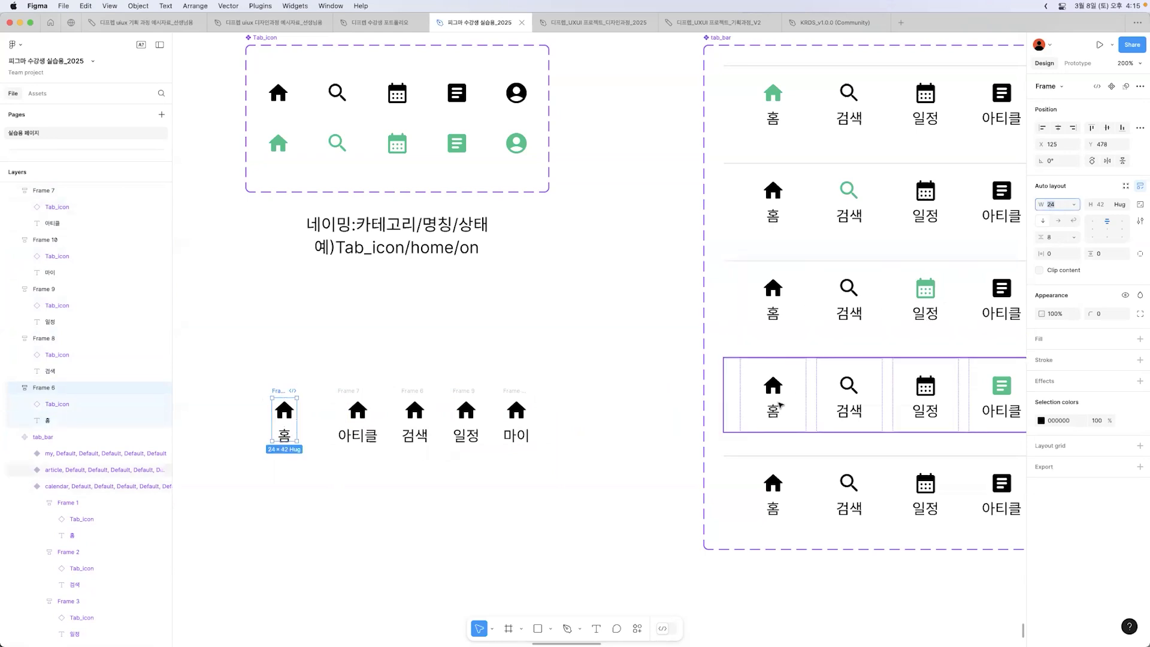
{"action": "left_click", "coordinate": [781, 405]}
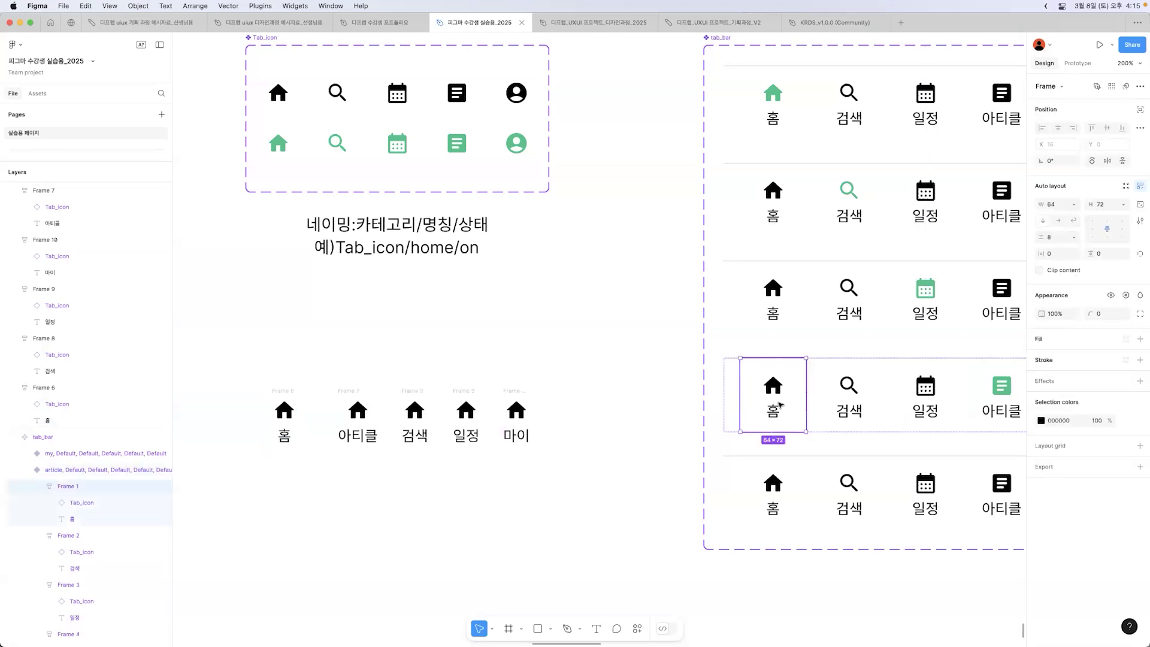
{"action": "left_click", "coordinate": [1058, 205]}
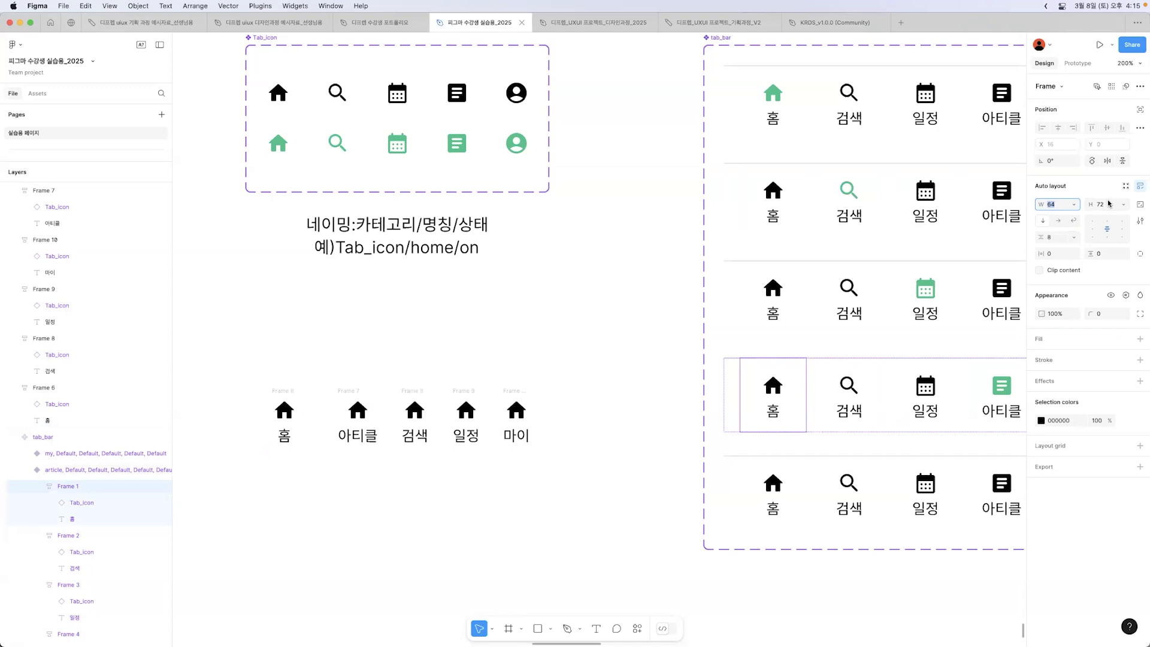
Step: Resize the new 홈 tab frame to 64 × 72, move it clear of its neighbours and centre its contents vertically
{"action": "left_click", "coordinate": [290, 414]}
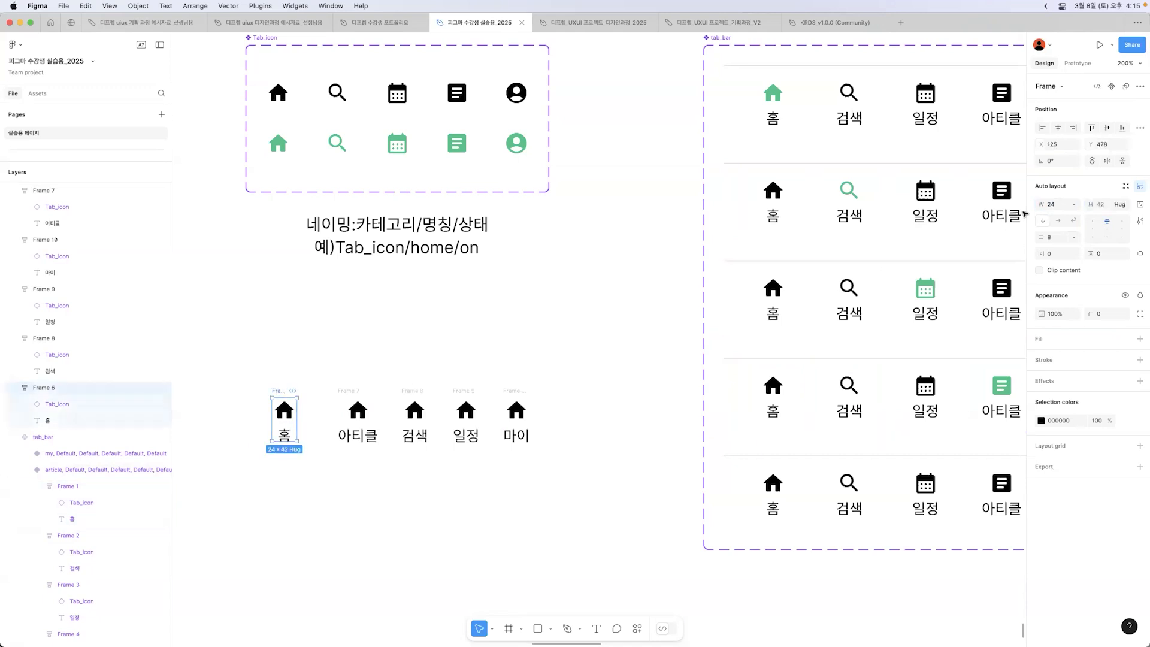
{"action": "left_click", "coordinate": [1064, 205]}
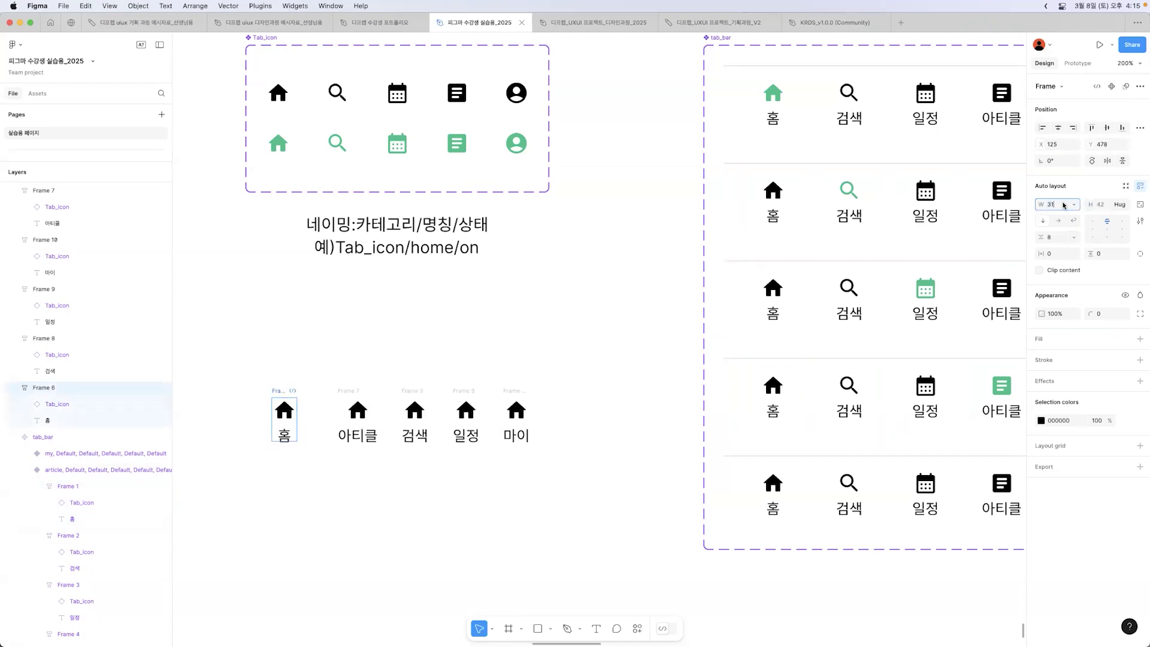
{"action": "type", "text": "64"}
{"action": "key", "text": "Return"}
{"action": "left_click", "coordinate": [1101, 205]}
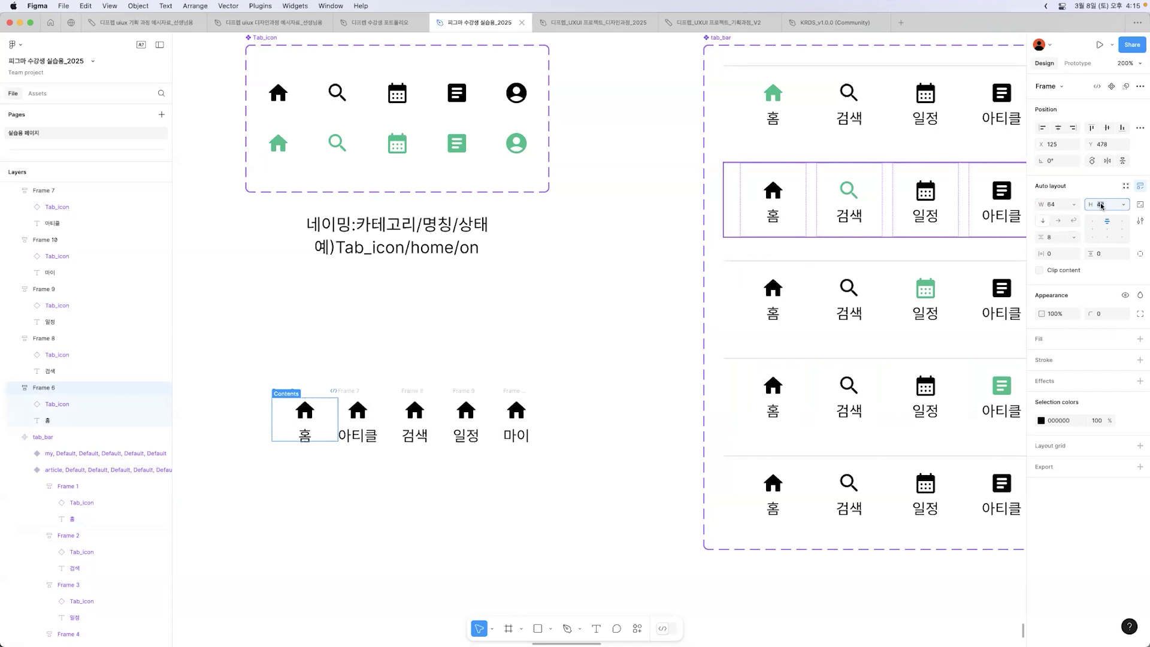
{"action": "type", "text": "72"}
{"action": "key", "text": "Return"}
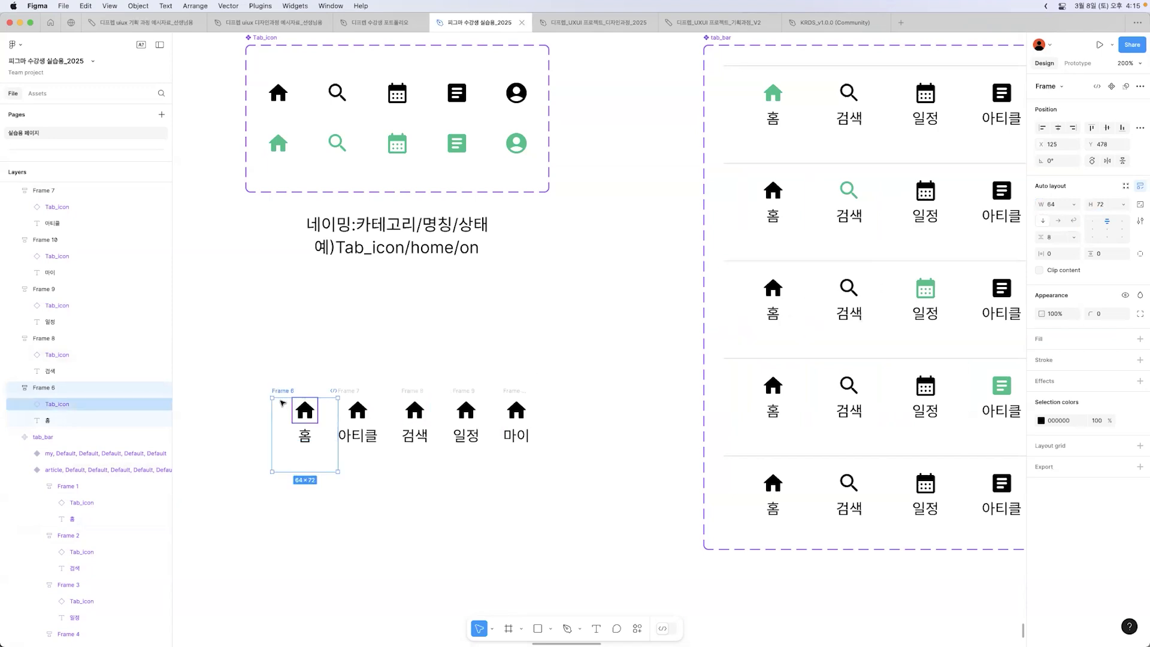
{"action": "left_click_drag", "start_coordinate": [280, 391], "coordinate": [255, 381]}
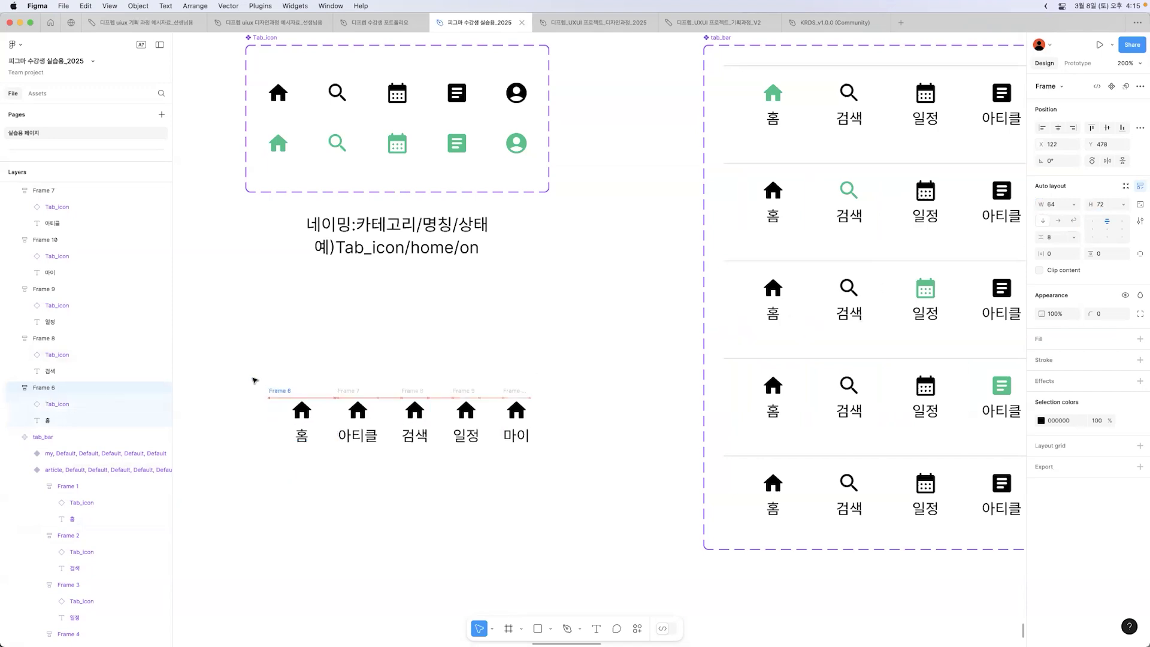
{"action": "left_click", "coordinate": [1107, 232]}
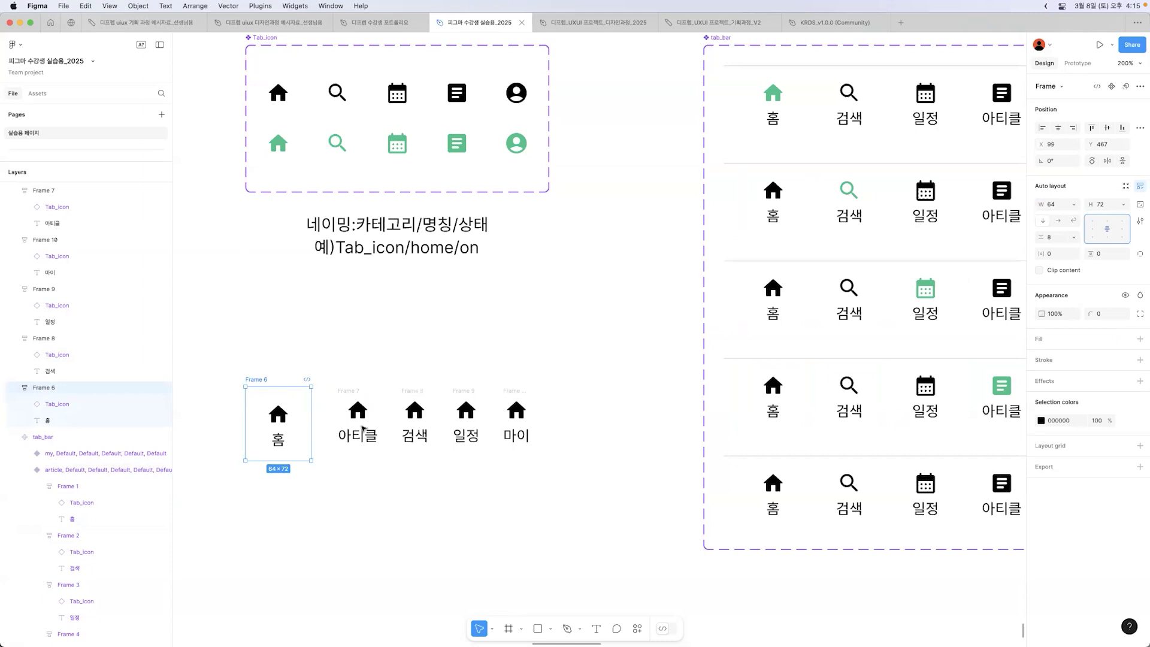
Step: Remove the other four new tab frames and duplicate the resized 홈 frame into an evenly spaced row of five
{"action": "left_click", "coordinate": [339, 391]}
{"action": "left_click", "coordinate": [260, 380]}
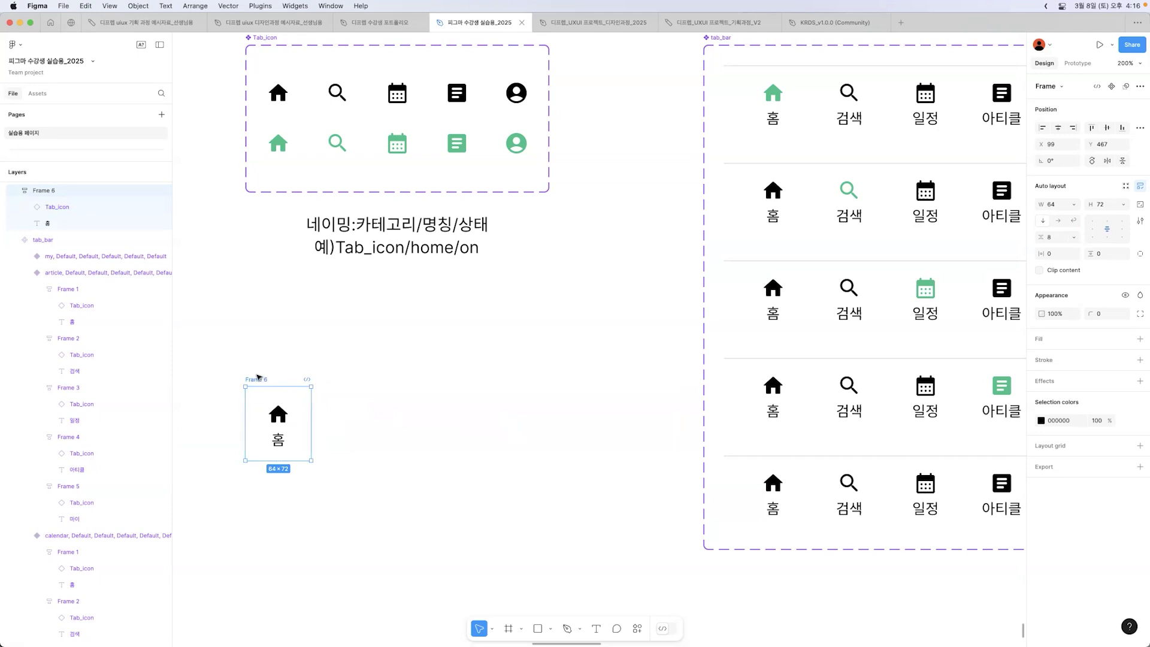
{"action": "left_click_drag", "start_coordinate": [257, 380], "coordinate": [328, 382]}
{"action": "key", "text": "super+d"}
{"action": "key", "text": "super+d"}
{"action": "key", "text": "super+d"}
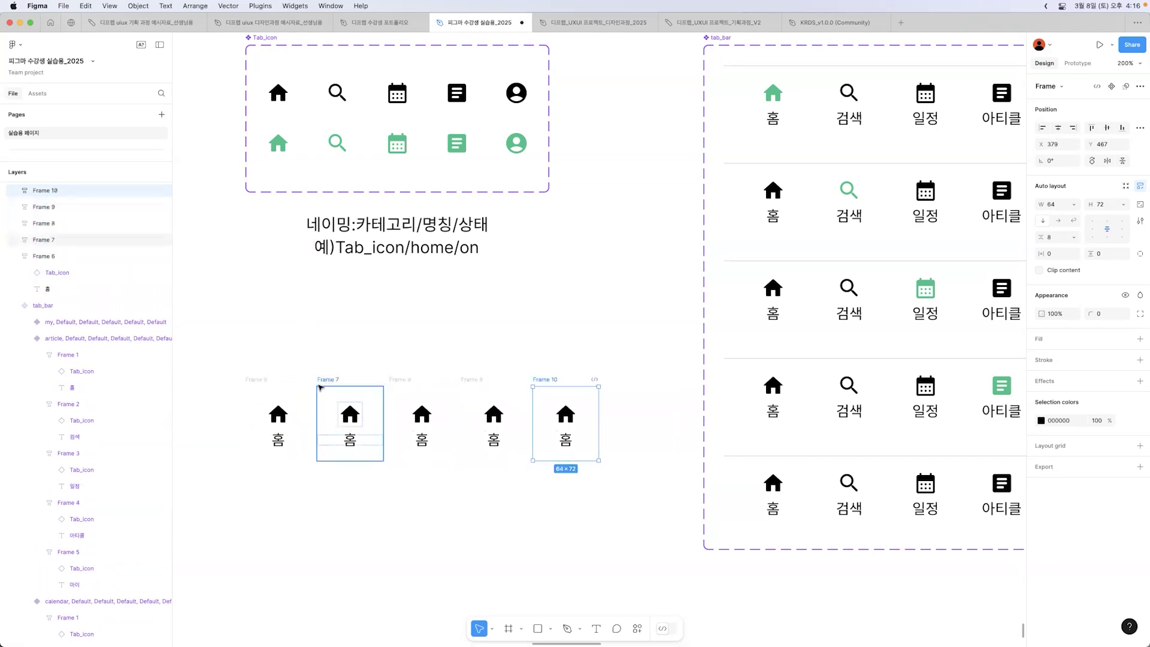
Step: Switch the second tab's icon to the Search variant and change its label to 검색
{"action": "left_click", "coordinate": [351, 413]}
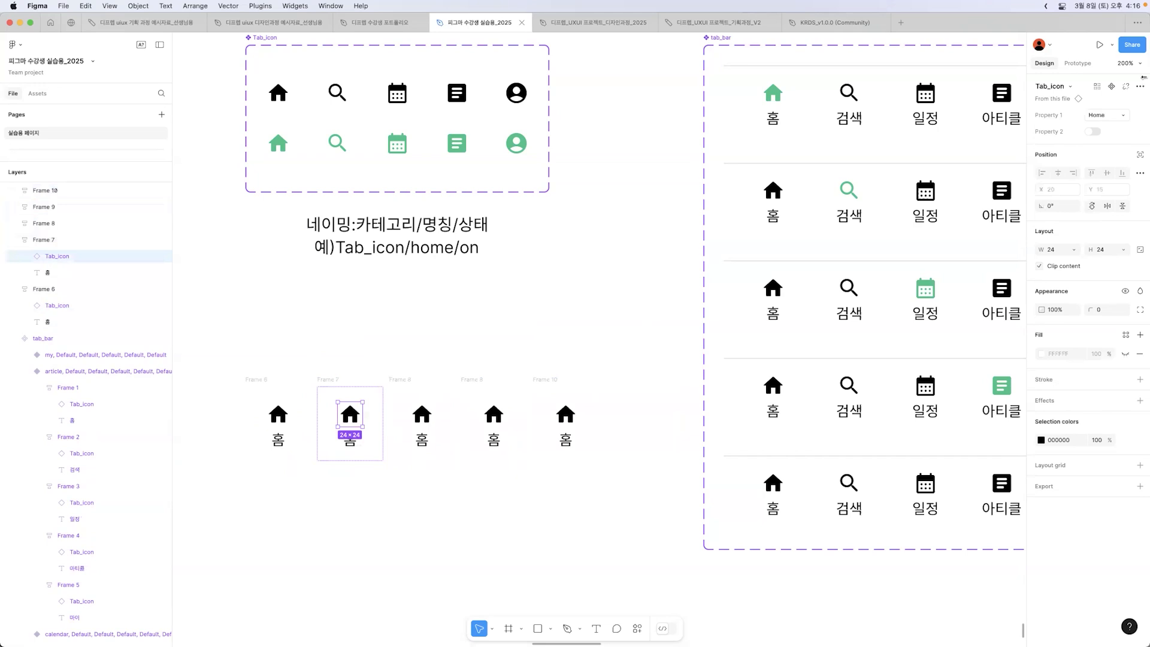
{"action": "left_click", "coordinate": [1121, 112]}
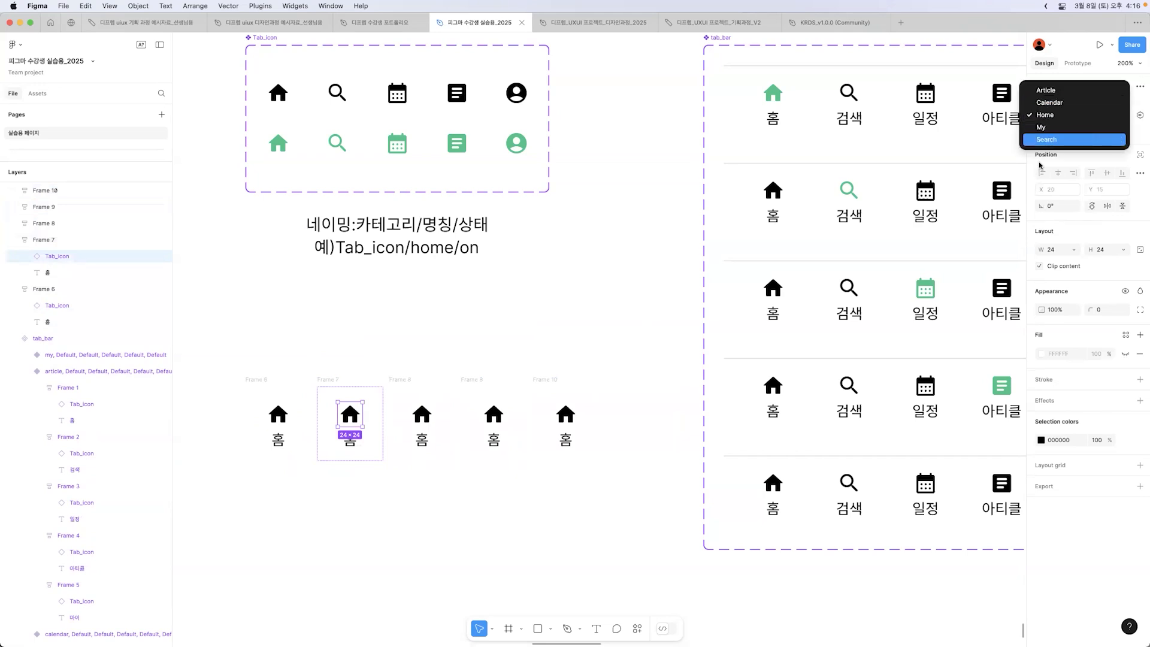
{"action": "left_click", "coordinate": [1085, 139]}
{"action": "double_click", "coordinate": [350, 441]}
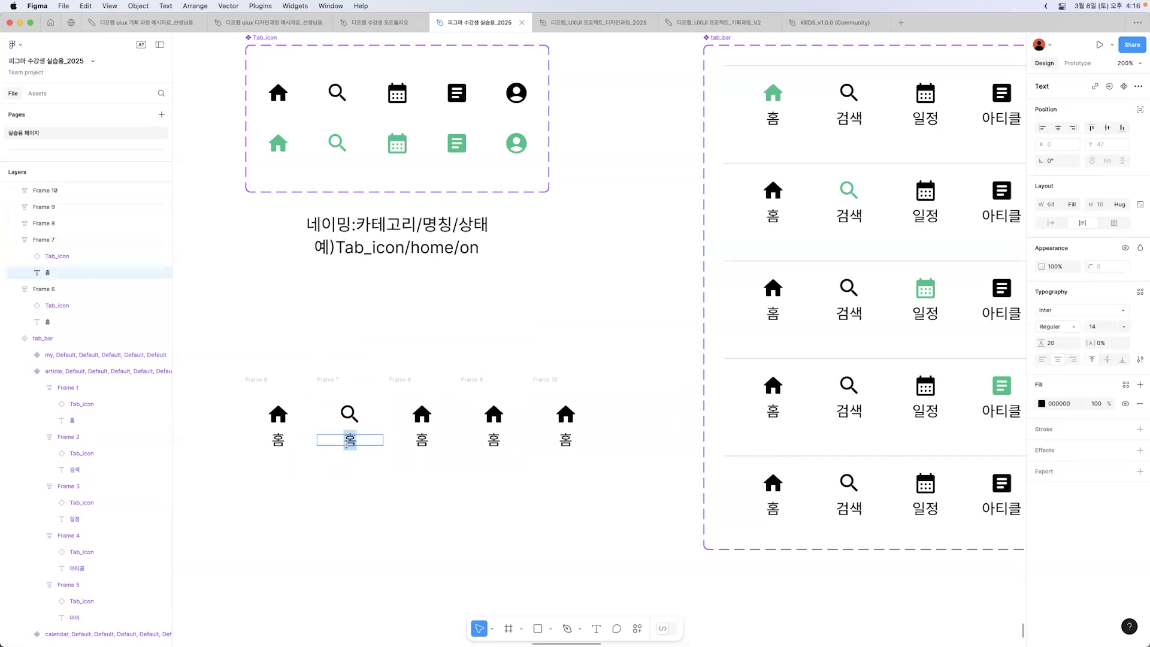
{"action": "type", "text": "검새"}
Step: Switch the third tab's icon to the Calendar variant and change its label to 일정
{"action": "left_click", "coordinate": [422, 415]}
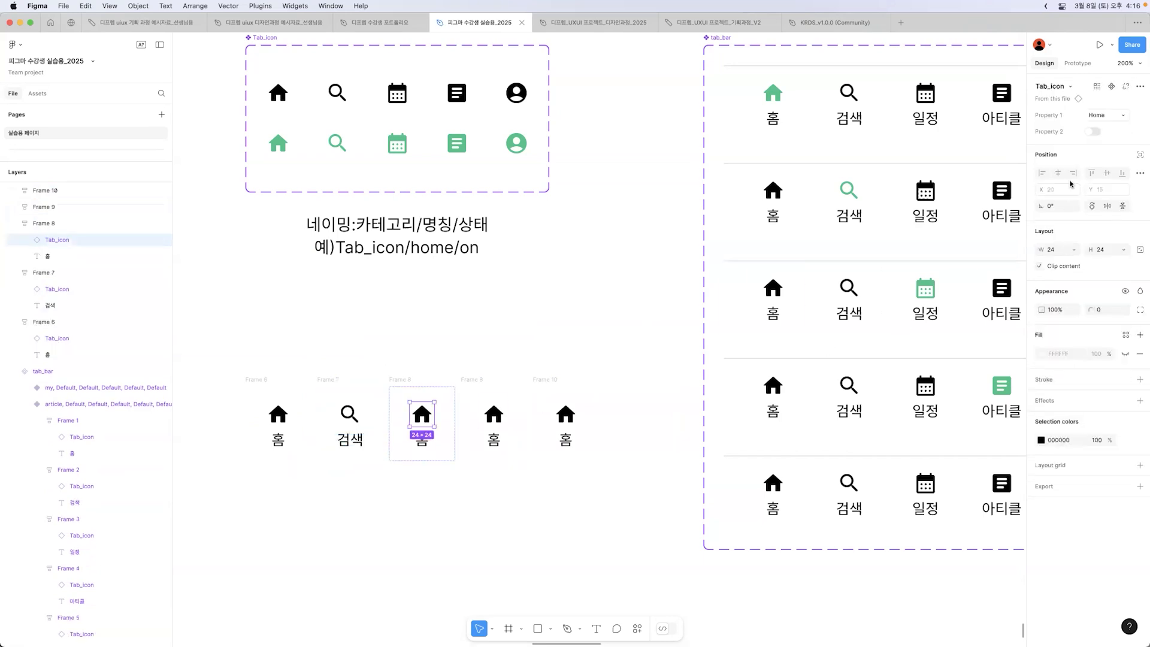
{"action": "left_click", "coordinate": [1104, 118]}
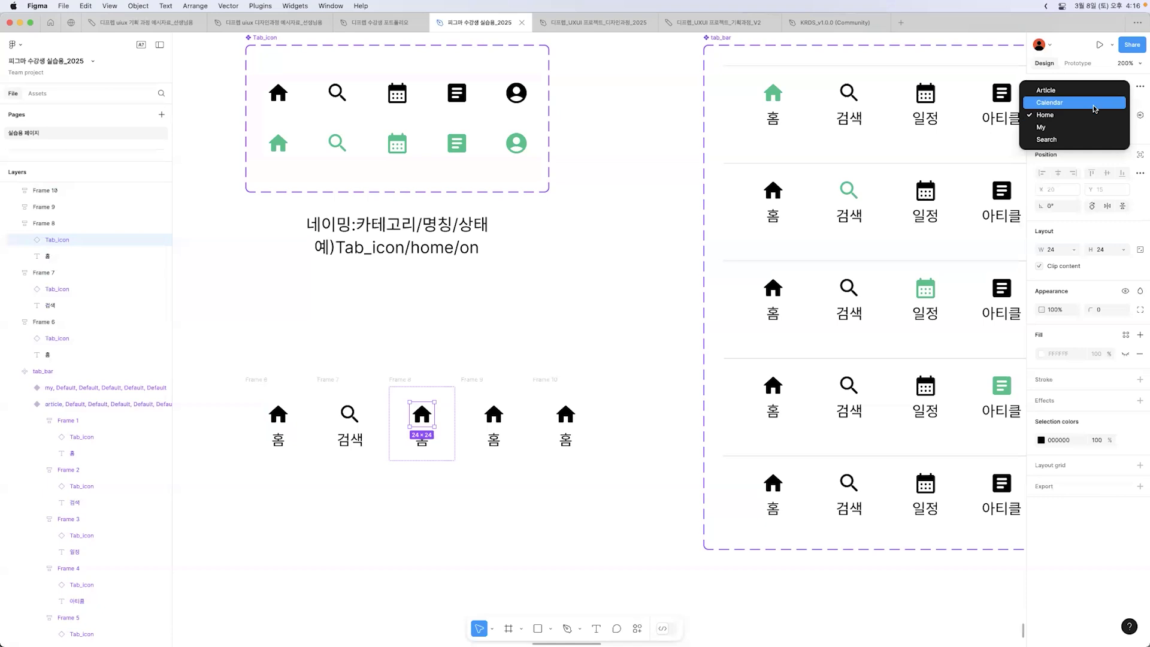
{"action": "left_click", "coordinate": [1094, 106]}
{"action": "left_click", "coordinate": [422, 443]}
{"action": "double_click", "coordinate": [424, 444]}
{"action": "type", "text": "일정"}
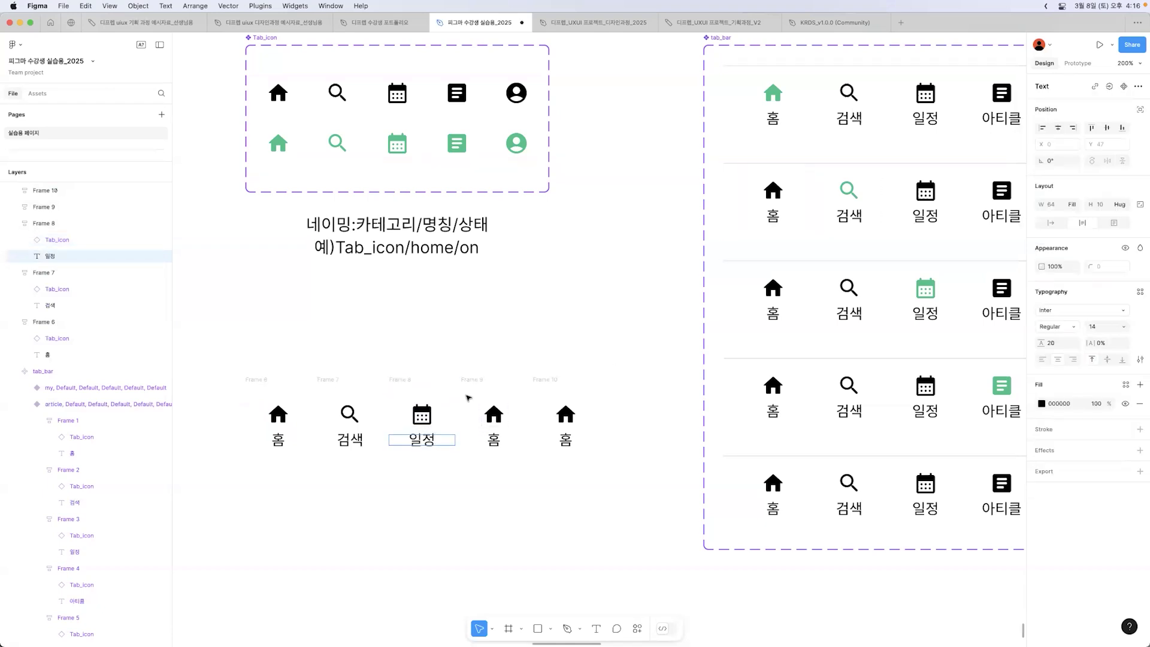
{"action": "key", "text": "Escape"}
Step: Switch the fourth tab's icon to the Article variant and change its label to 아티클
{"action": "left_click", "coordinate": [493, 412]}
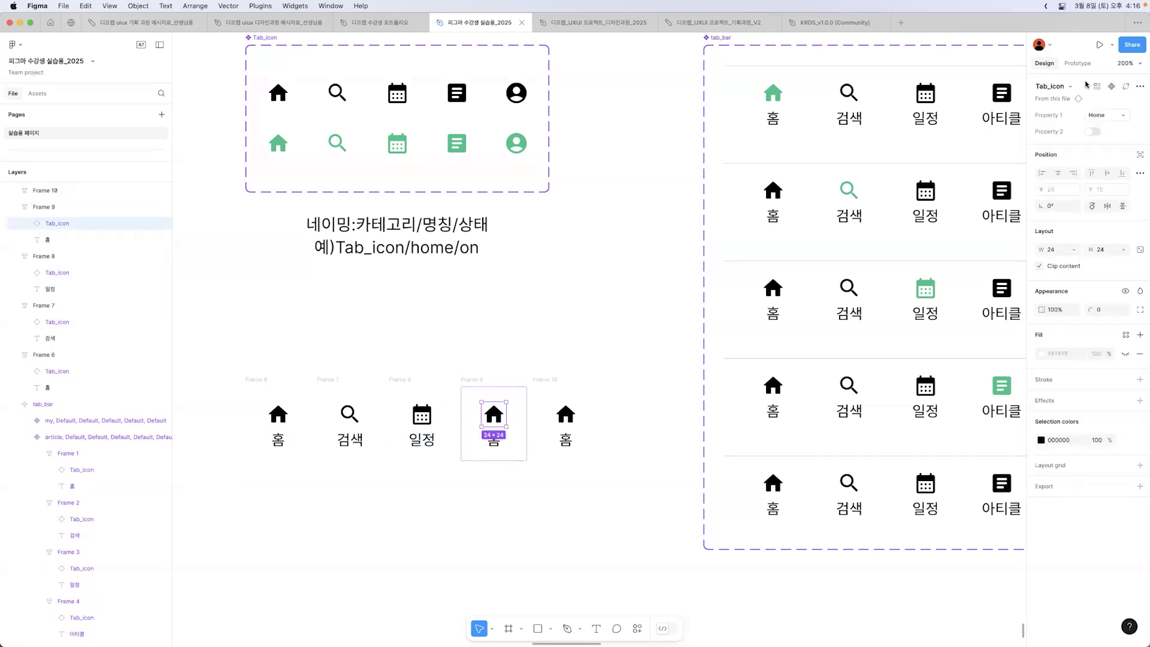
{"action": "left_click", "coordinate": [1107, 119]}
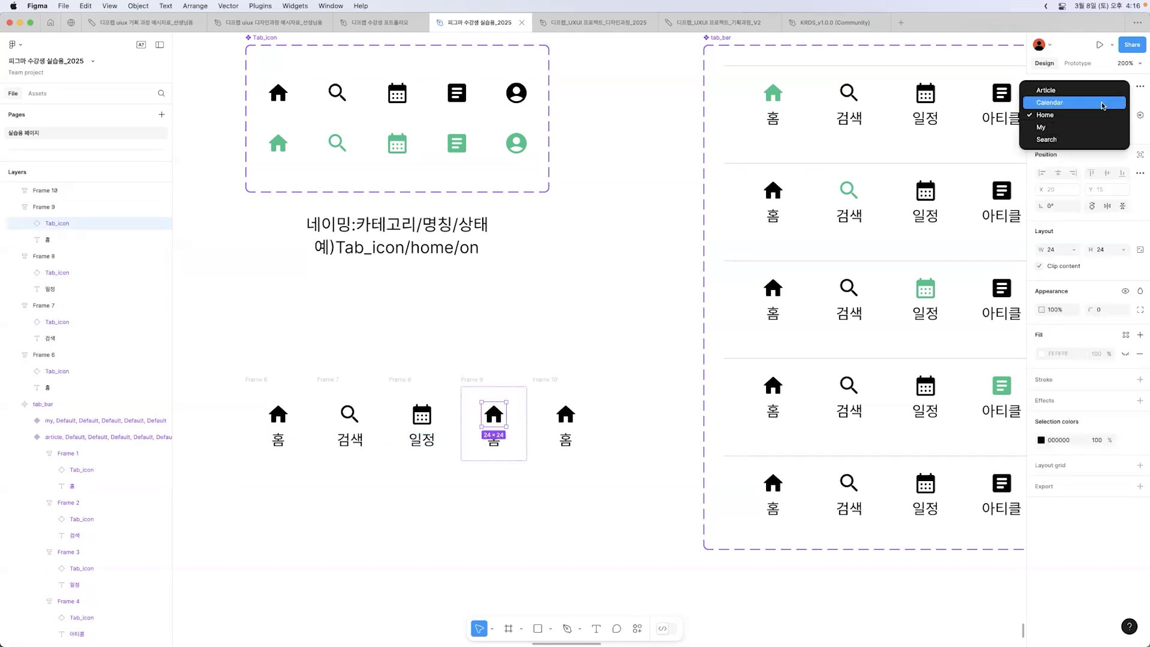
{"action": "left_click", "coordinate": [1101, 95]}
{"action": "double_click", "coordinate": [494, 442]}
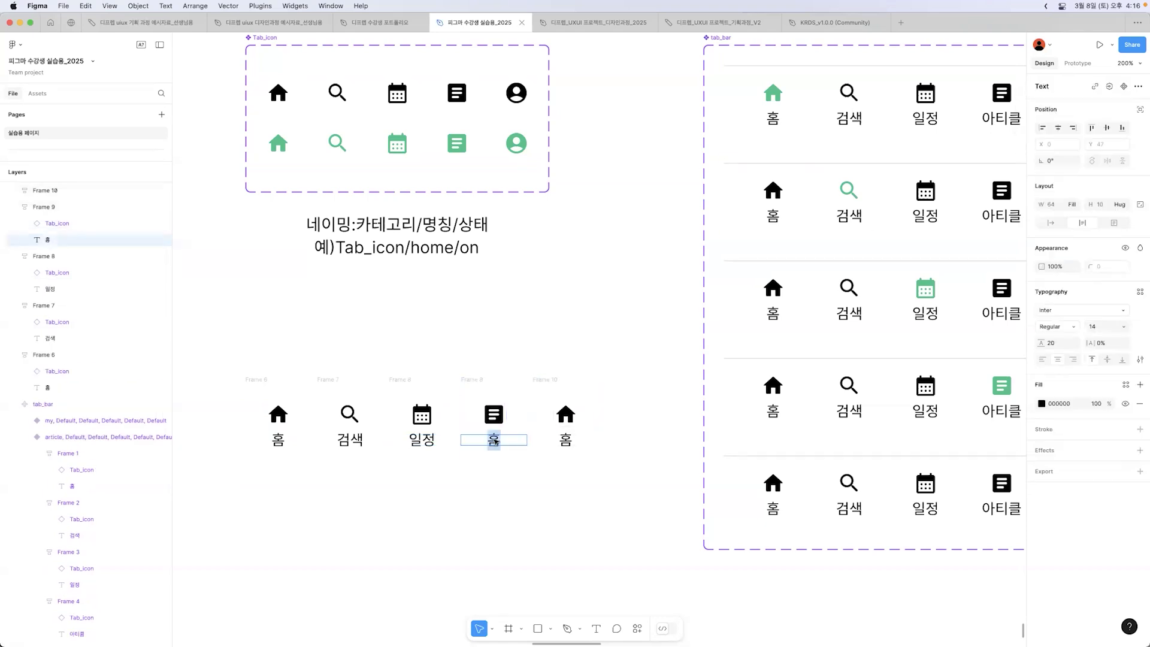
{"action": "type", "text": "아티클"}
Step: Switch the fifth tab's icon to the My variant and change its label to 마이
{"action": "left_click", "coordinate": [566, 413]}
{"action": "left_click", "coordinate": [566, 413]}
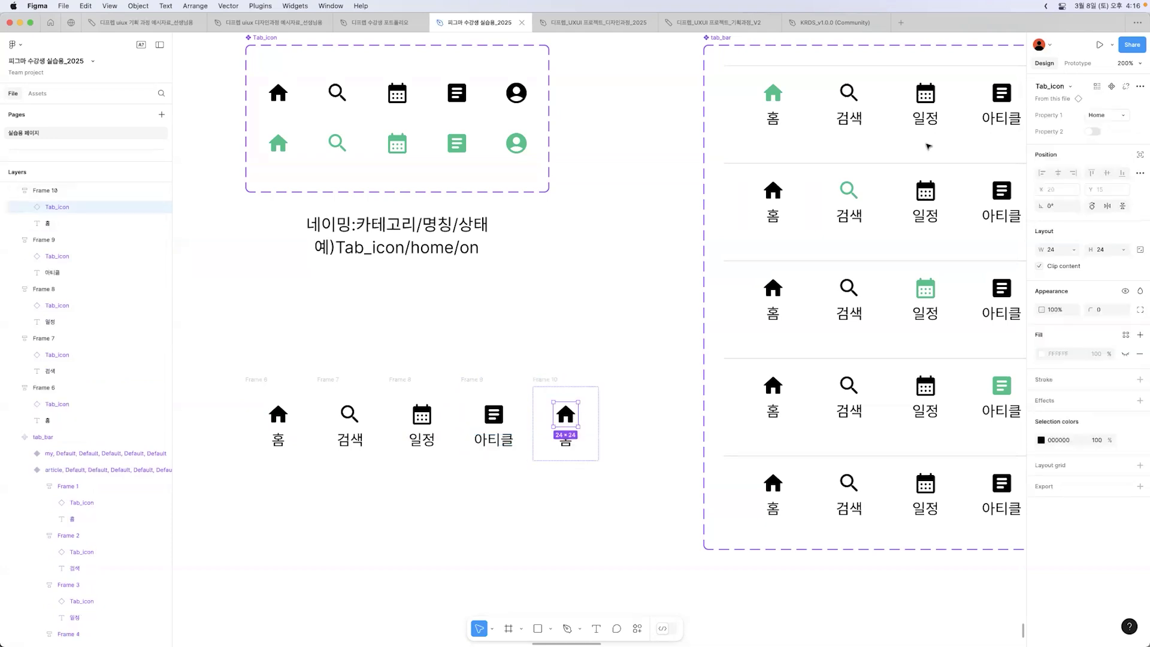
{"action": "left_click", "coordinate": [1099, 115]}
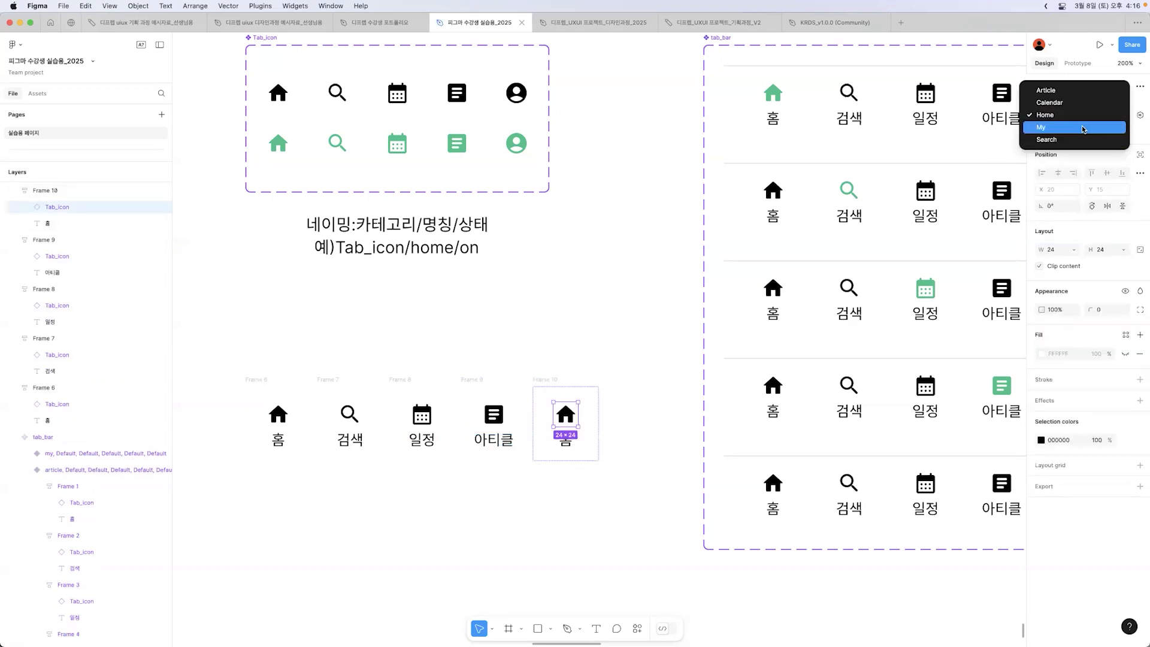
{"action": "left_click", "coordinate": [1085, 133]}
{"action": "double_click", "coordinate": [566, 441]}
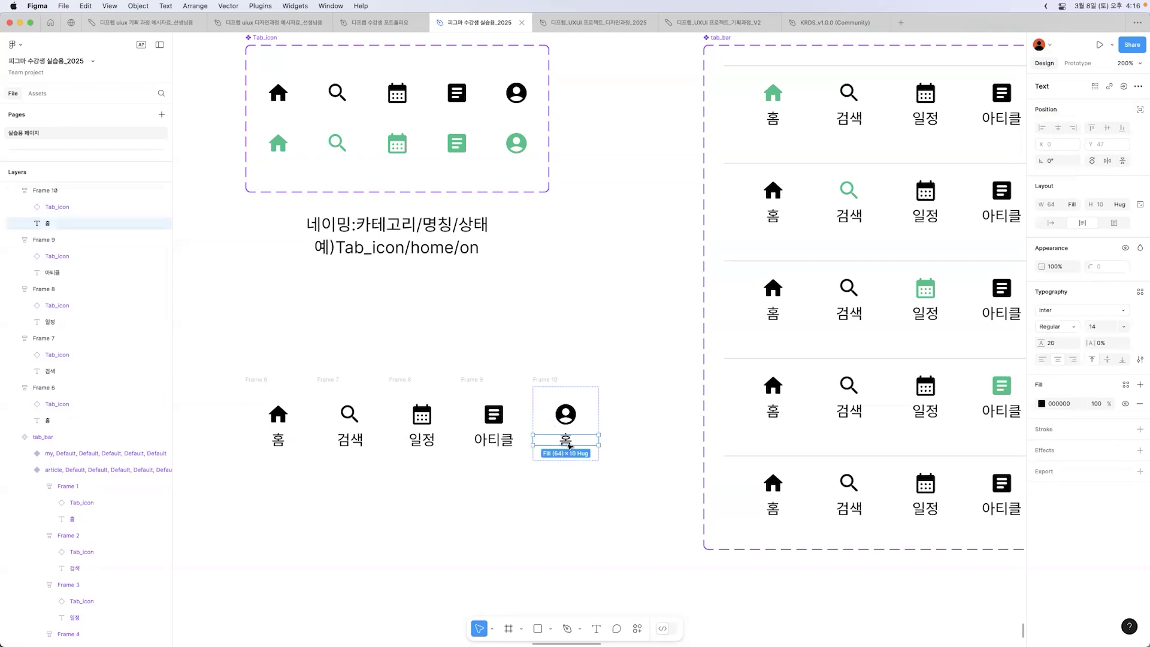
{"action": "type", "text": "마이"}
{"action": "left_click", "coordinate": [450, 544]}
{"action": "left_click", "coordinate": [469, 525]}
Step: Wrap the five 64 × 72 tab frames in one horizontal auto layout frame
{"action": "scroll", "coordinate": [469, 525], "scroll_direction": "down", "scroll_amount": 4}
{"action": "left_click_drag", "start_coordinate": [330, 425], "coordinate": [557, 521]}
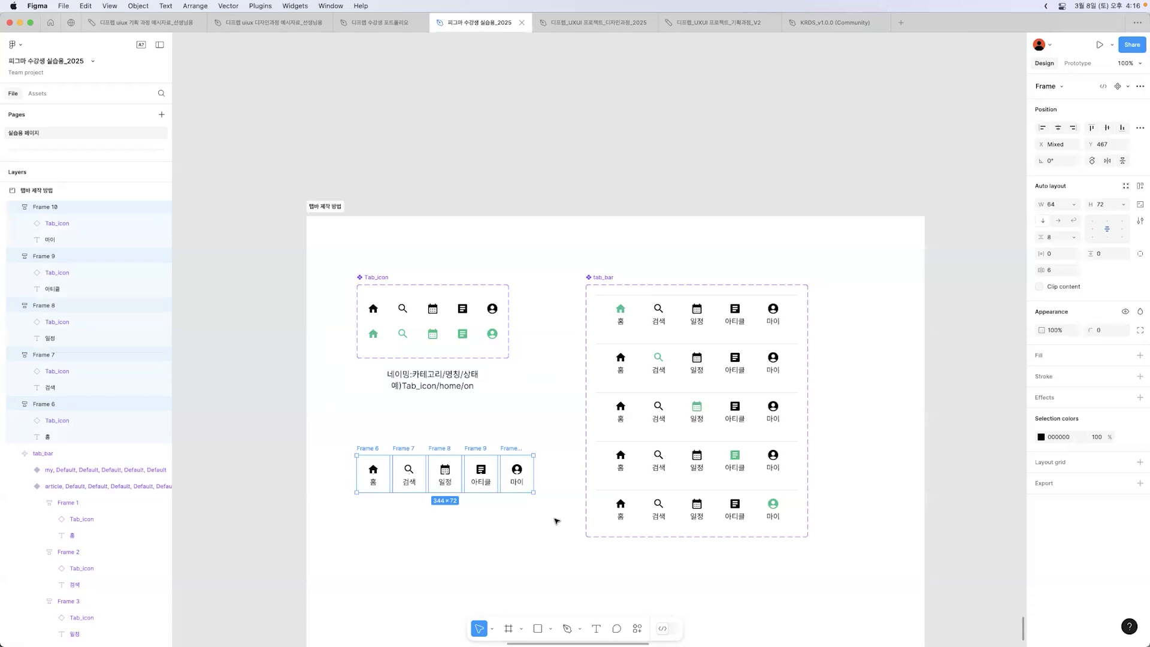
{"action": "key", "text": "shift+a"}
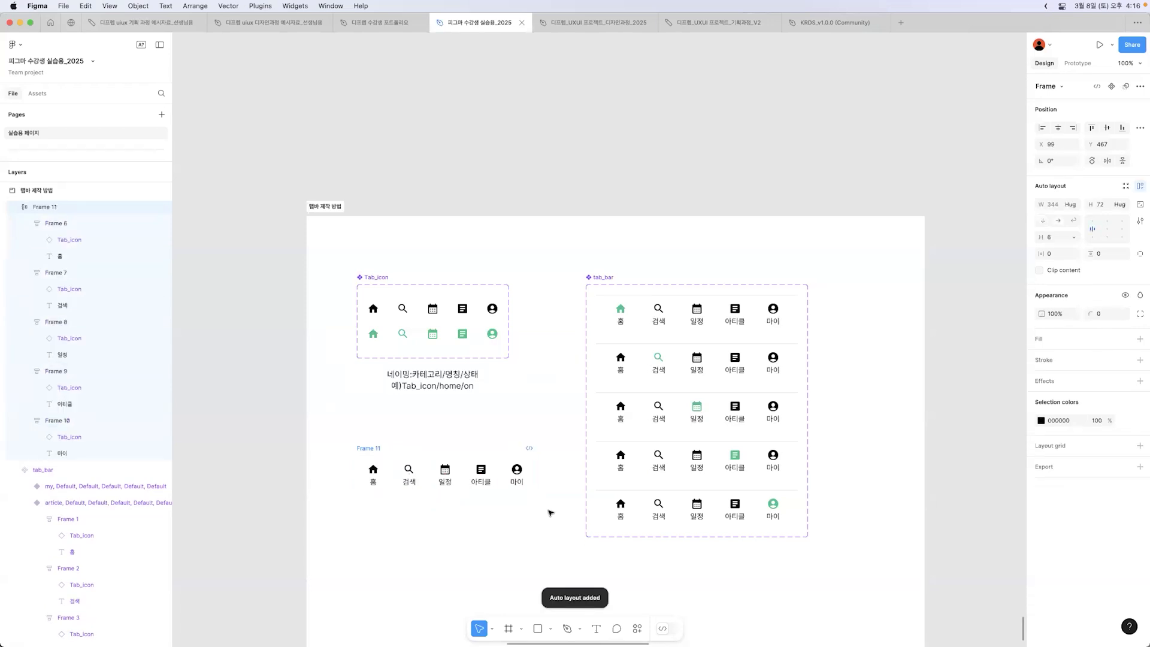
{"action": "right_click", "coordinate": [505, 463]}
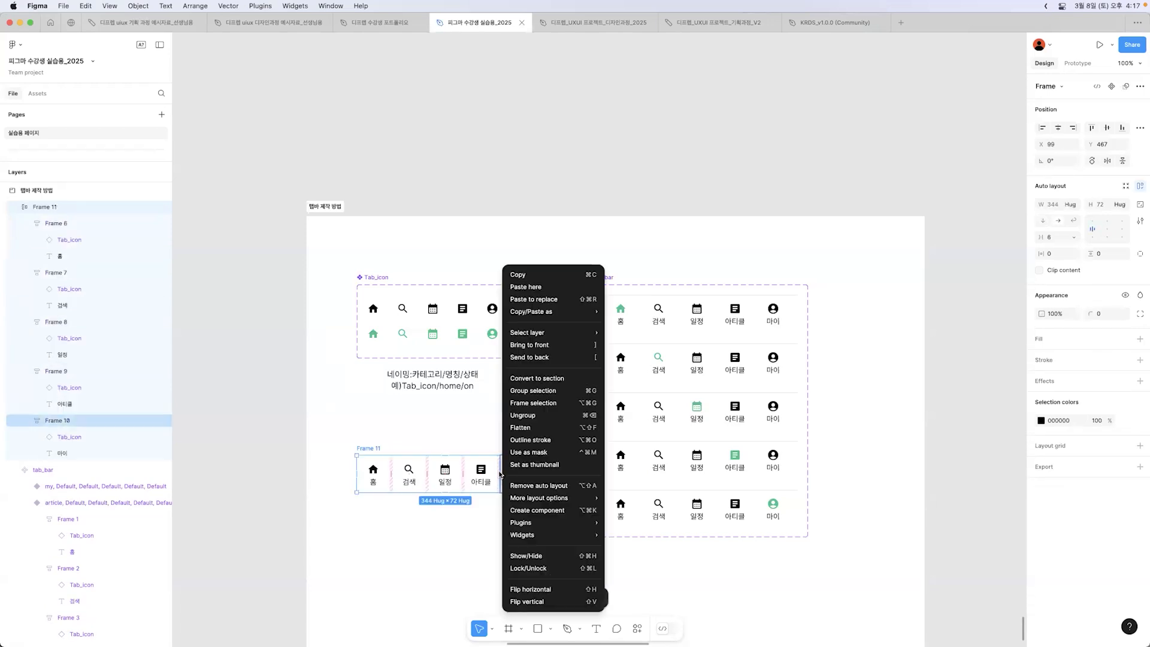
{"action": "left_click", "coordinate": [429, 524]}
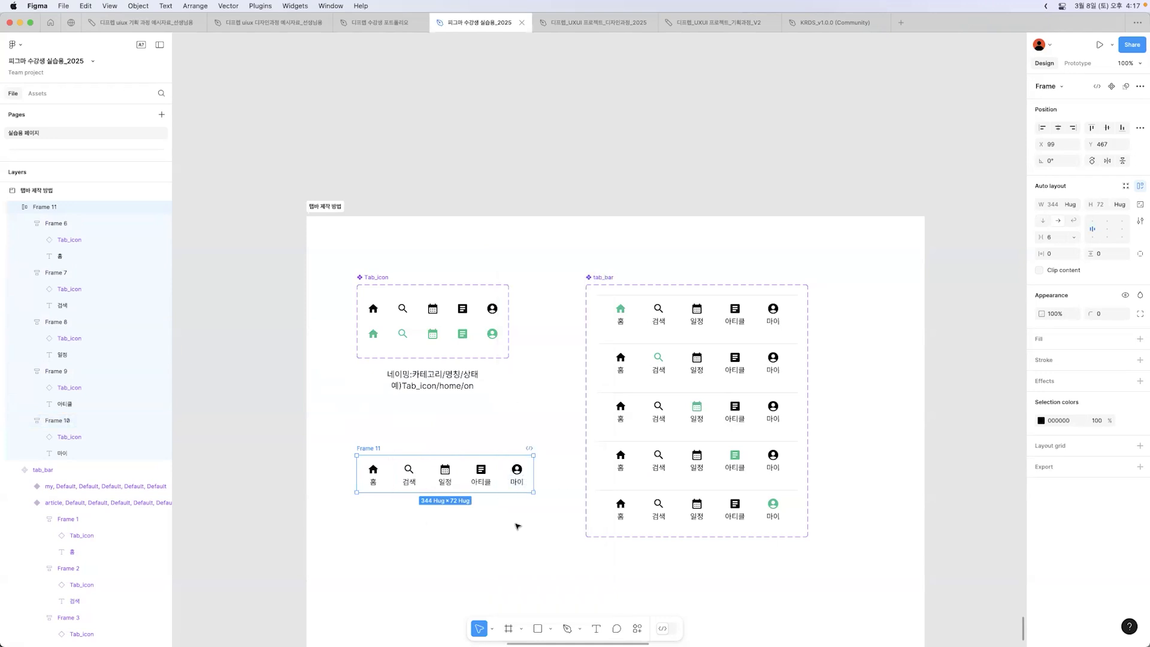
Step: Collapse the new auto layout frame in the layer list and set its width to 393
{"action": "left_click", "coordinate": [14, 207]}
{"action": "scroll", "coordinate": [37, 300], "scroll_direction": "up", "scroll_amount": 3}
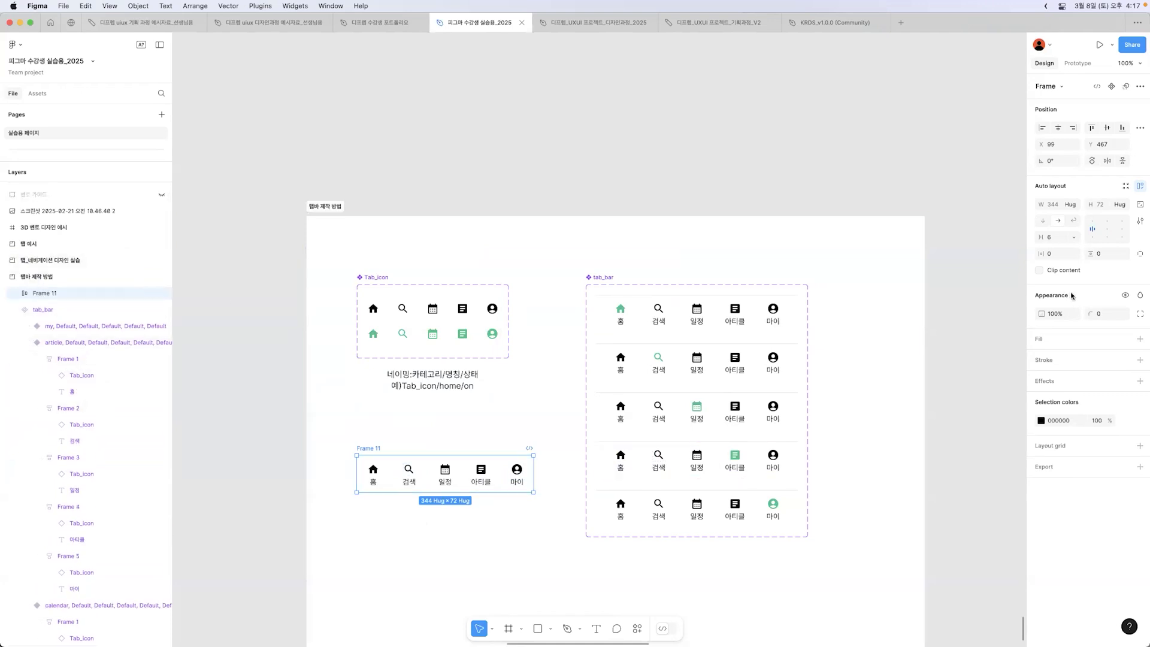
{"action": "left_click", "coordinate": [1061, 206]}
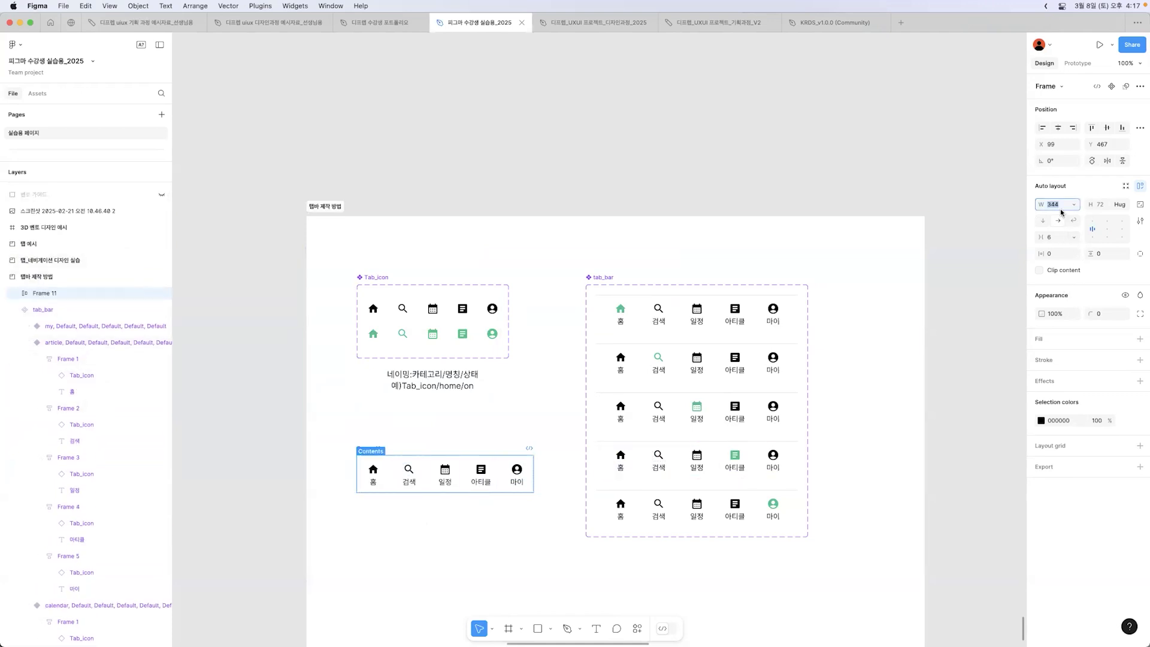
{"action": "type", "text": "393"}
{"action": "key", "text": "Return"}
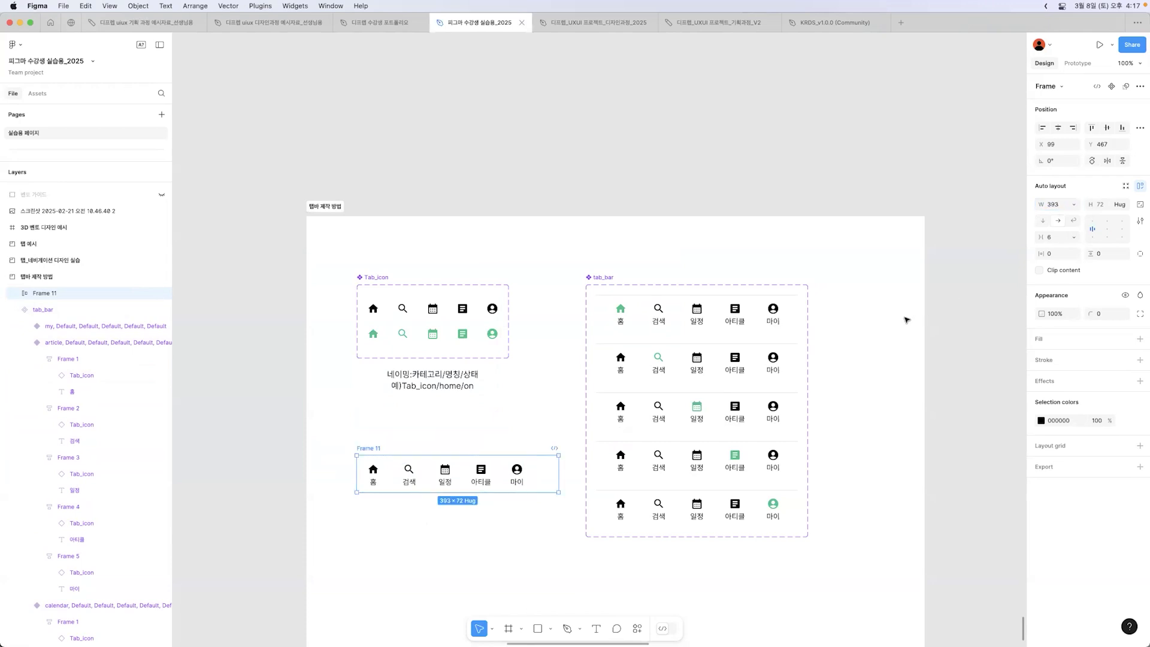
Step: Set the five-tab frame's horizontal padding to 16 and the spacing between its tabs to Auto
{"action": "left_click", "coordinate": [742, 305]}
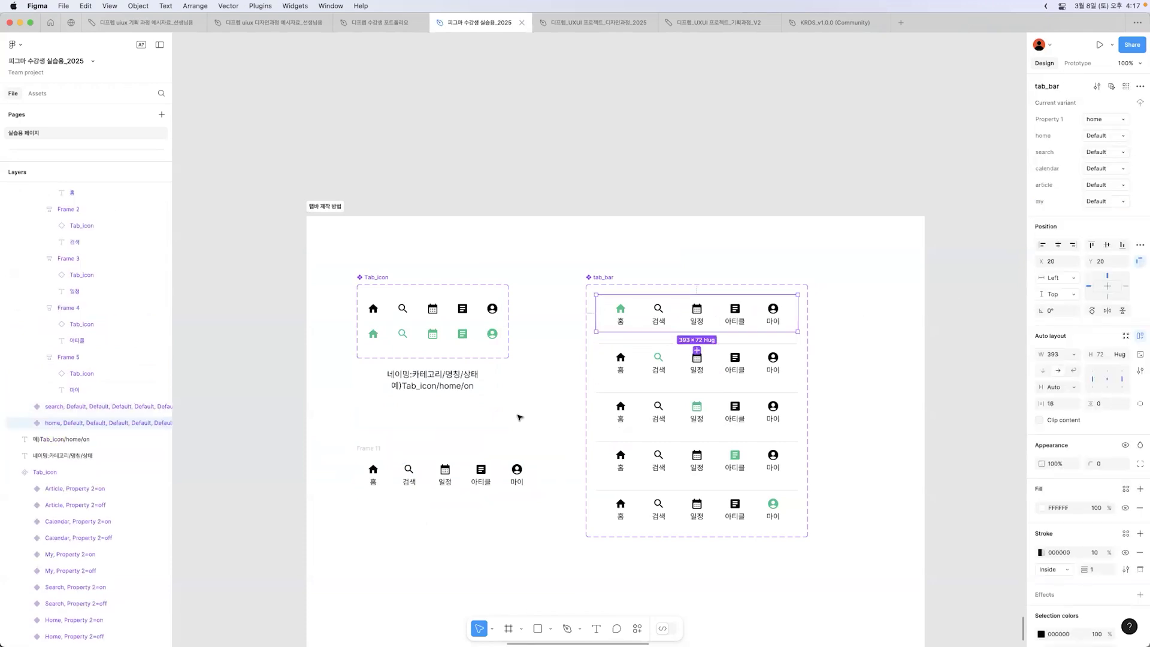
{"action": "left_click", "coordinate": [372, 450]}
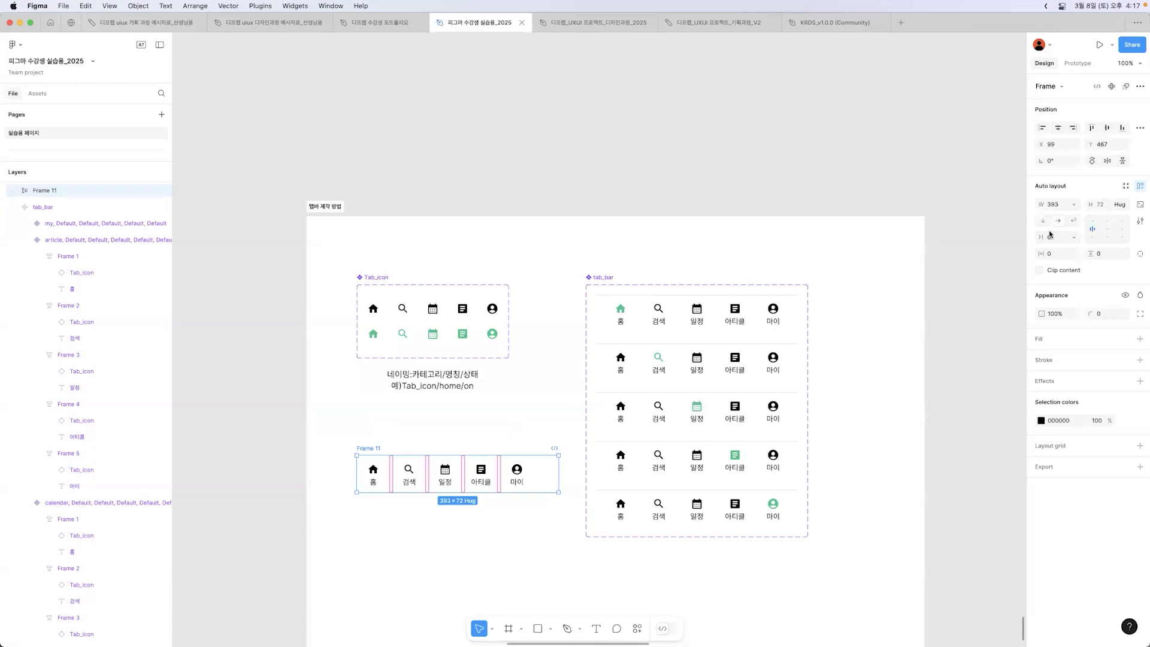
{"action": "left_click", "coordinate": [1067, 258]}
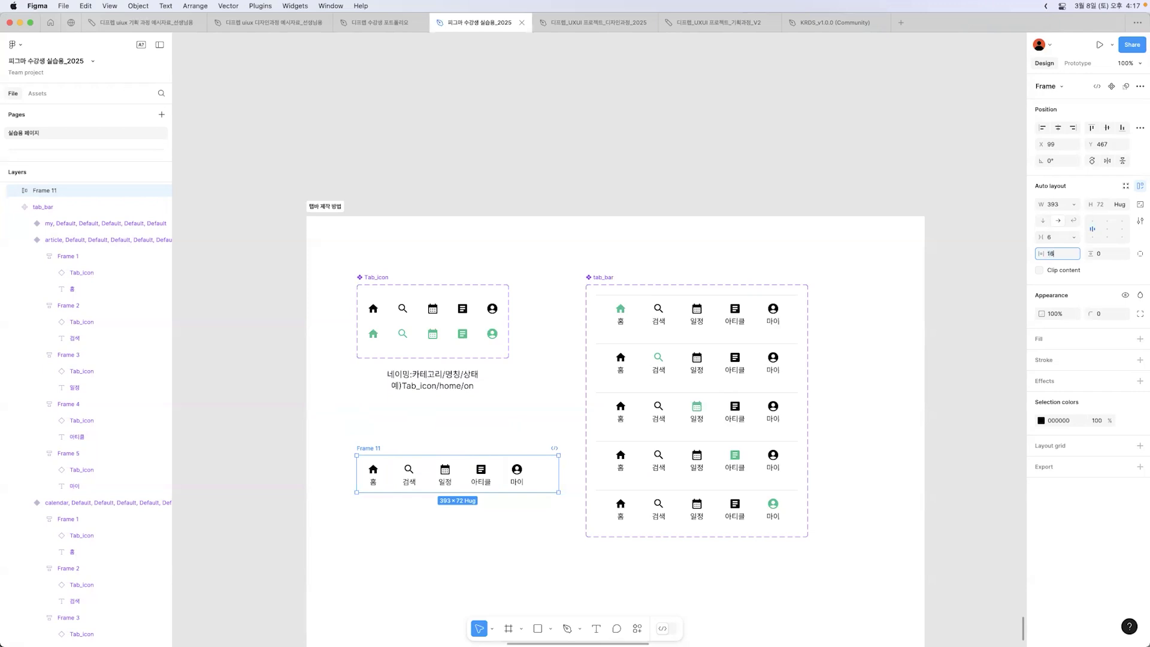
{"action": "type", "text": "16"}
{"action": "key", "text": "Return"}
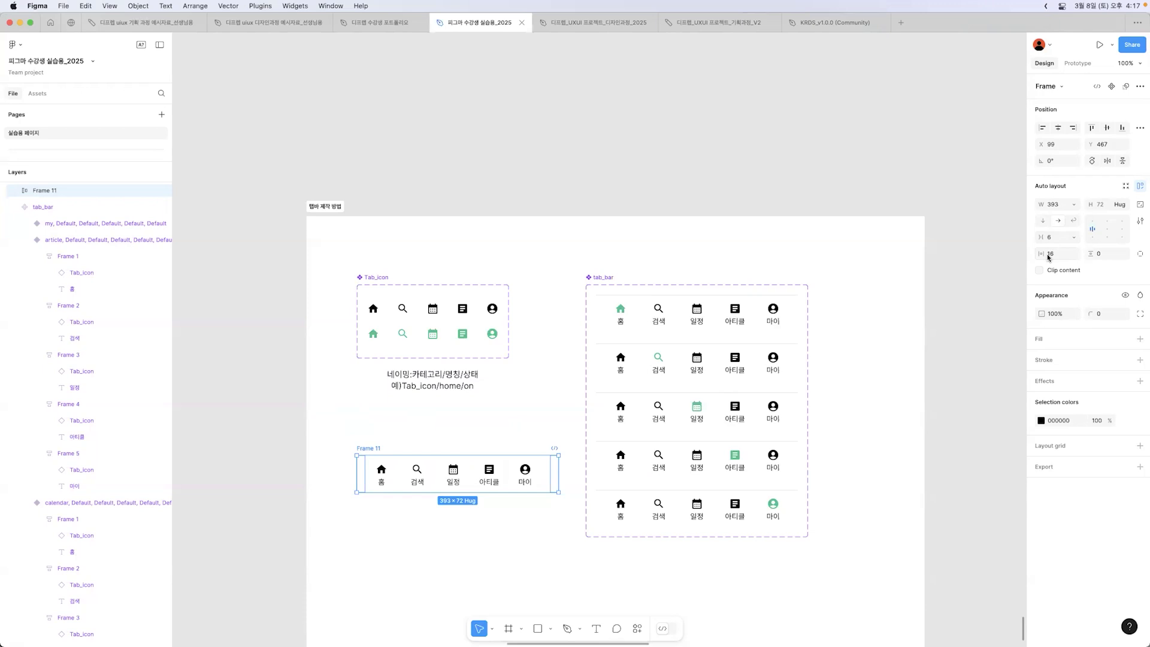
{"action": "left_click", "coordinate": [1073, 238]}
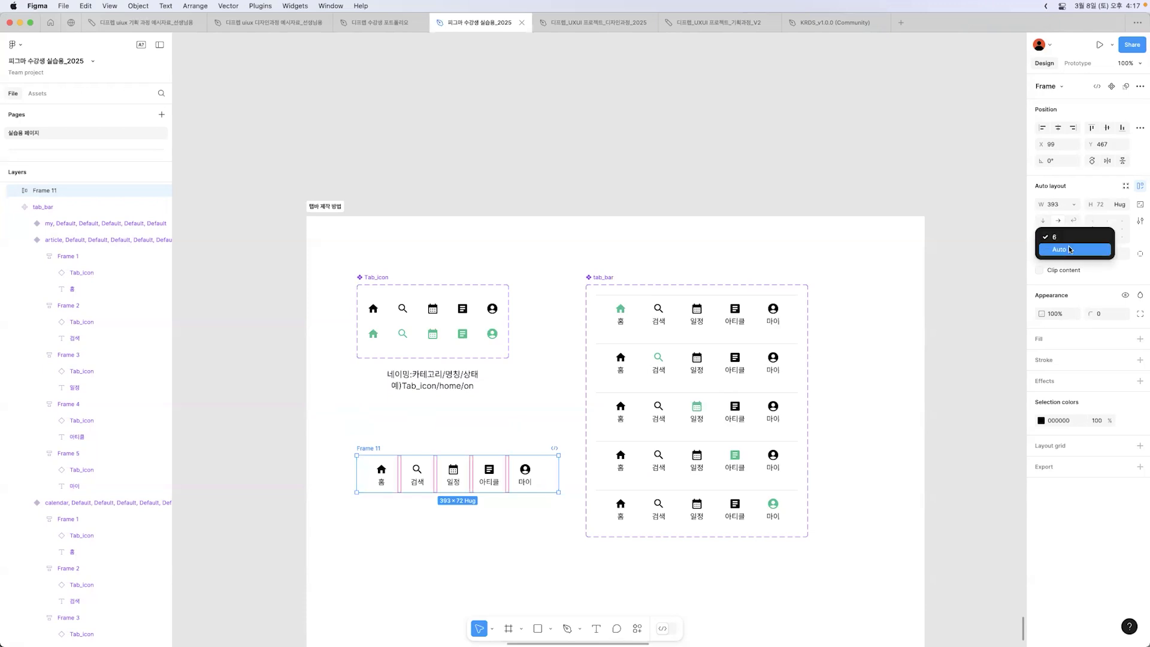
{"action": "left_click", "coordinate": [1070, 249]}
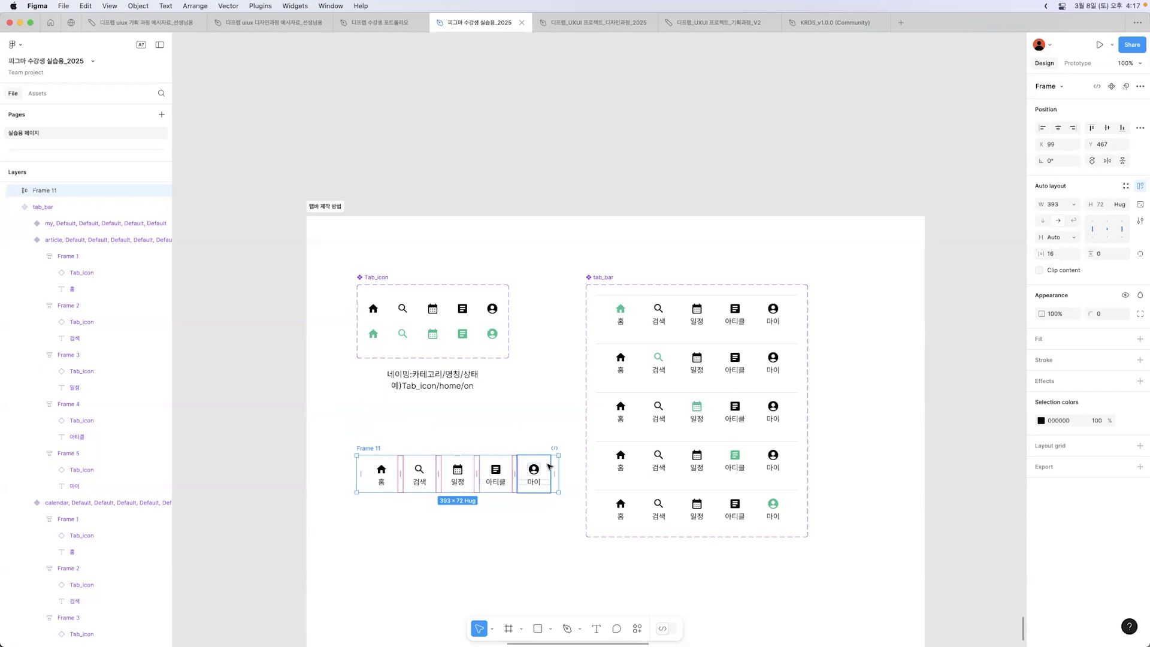
Step: Move the five-tab frame slightly up and left to about X 84, Y 439
{"action": "left_click", "coordinate": [436, 412]}
{"action": "left_click", "coordinate": [372, 449]}
{"action": "left_click", "coordinate": [514, 444]}
{"action": "scroll", "coordinate": [514, 443], "scroll_direction": "down", "scroll_amount": 3}
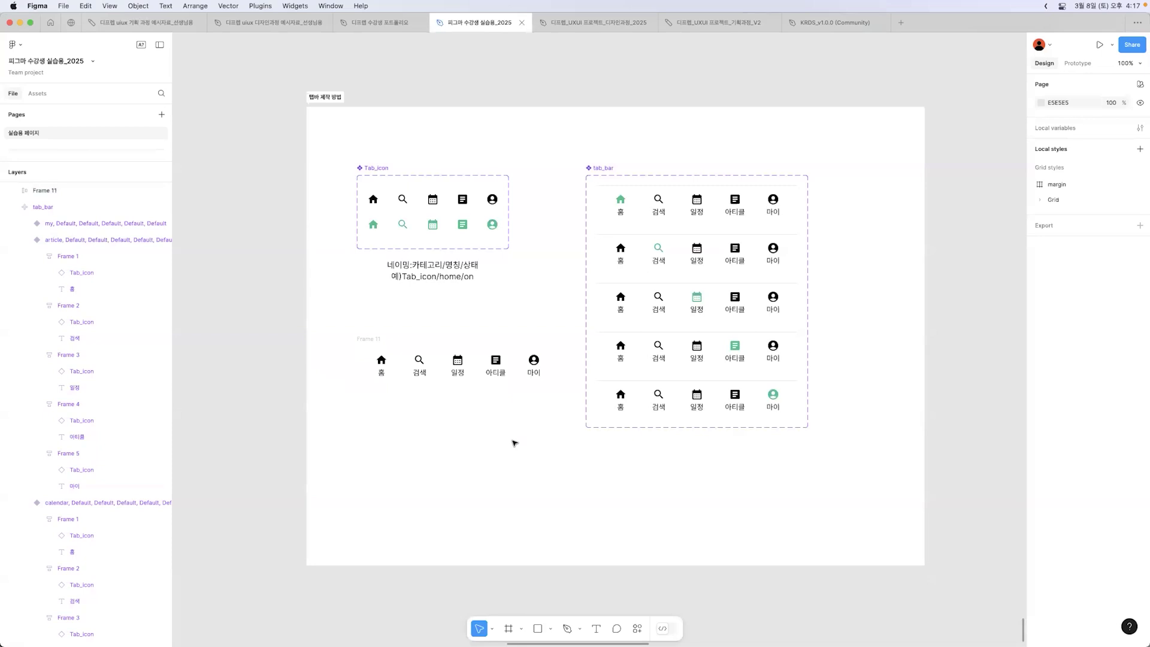
{"action": "left_click", "coordinate": [378, 338]}
{"action": "left_click_drag", "start_coordinate": [378, 339], "coordinate": [370, 325]}
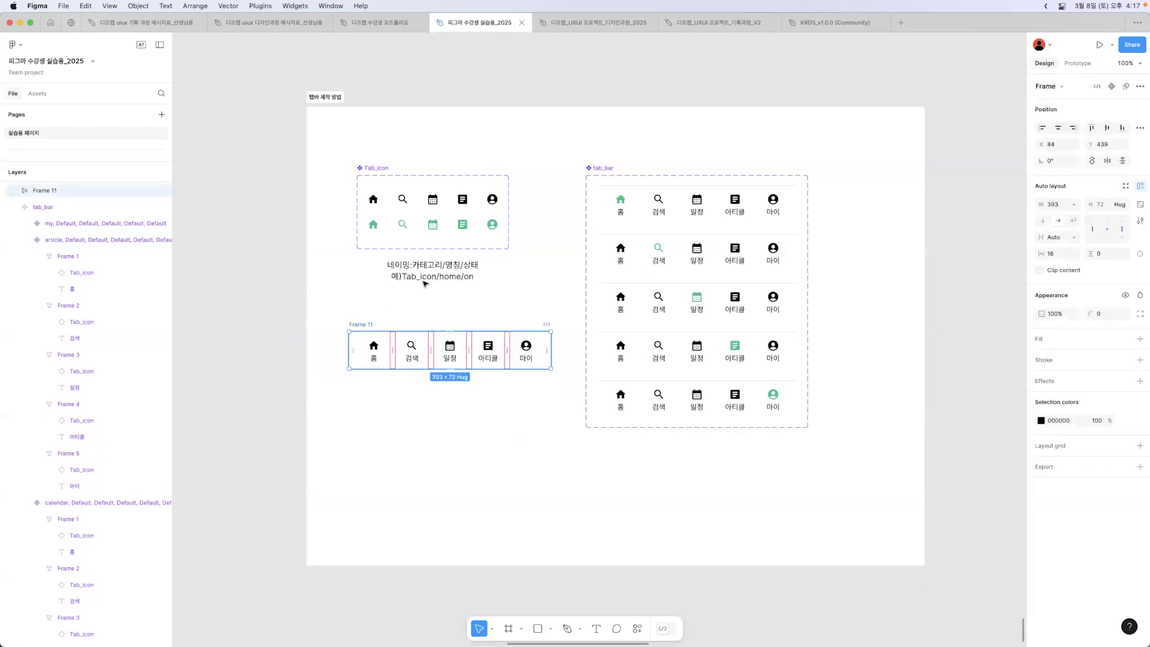
{"action": "left_click", "coordinate": [886, 191]}
Step: Add a stroke to the five-tab frame and limit it to the frame's top side
{"action": "scroll", "coordinate": [755, 157], "scroll_direction": "up", "scroll_amount": 5}
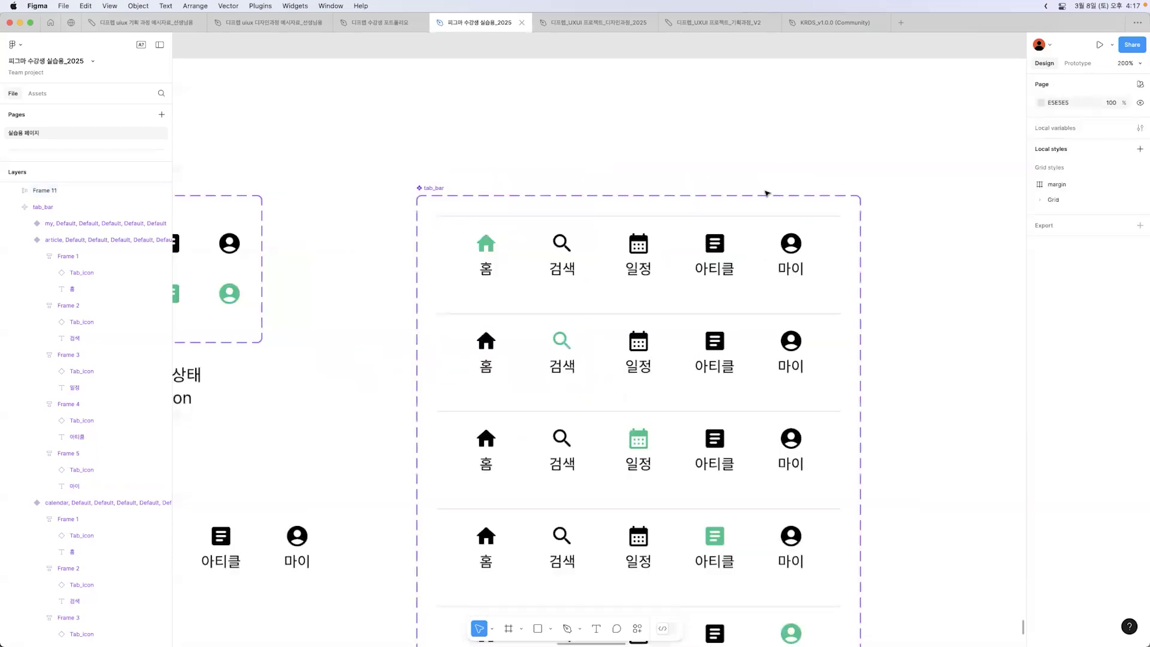
{"action": "left_click", "coordinate": [781, 221]}
{"action": "left_click", "coordinate": [909, 239]}
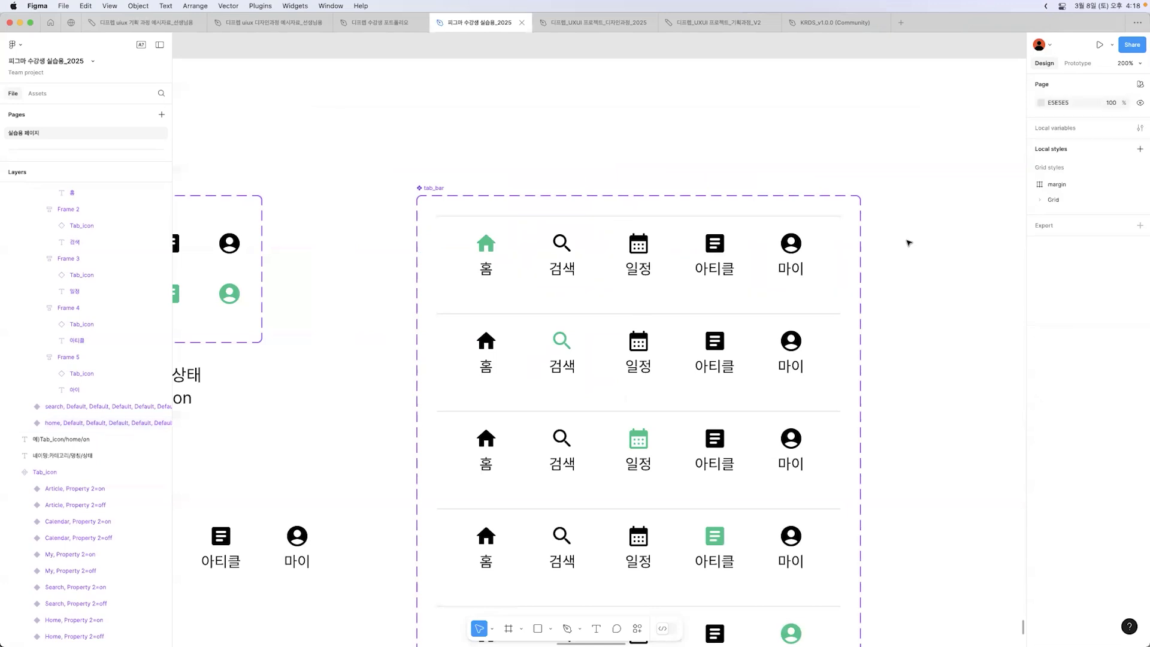
{"action": "left_click_drag", "start_coordinate": [341, 431], "coordinate": [753, 306]}
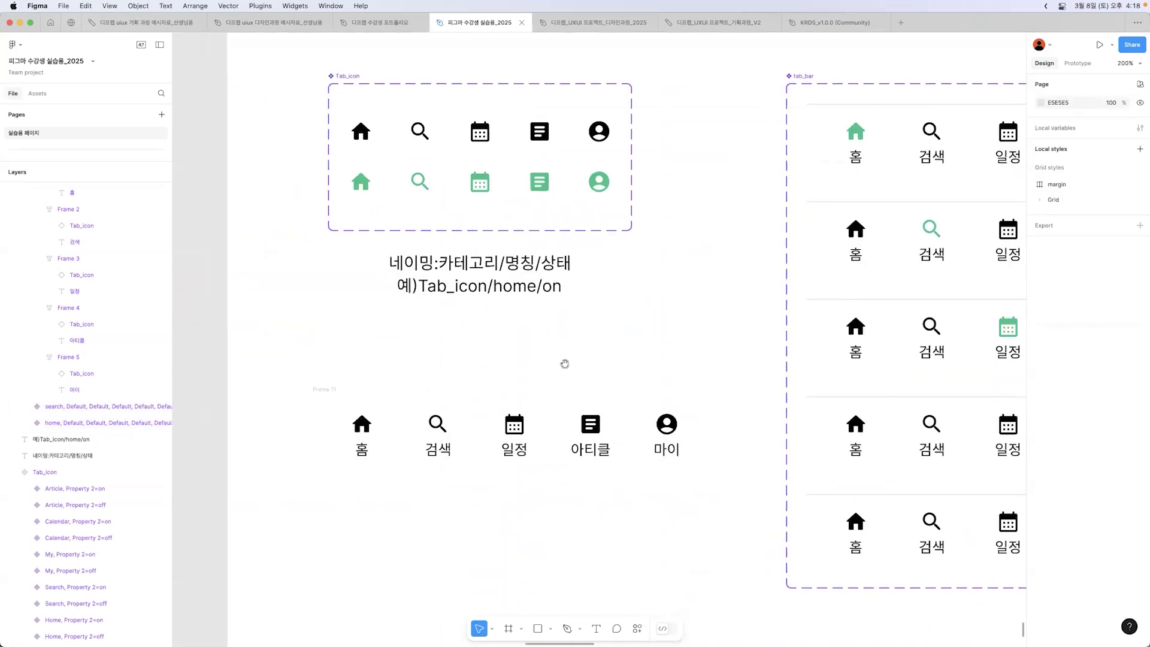
{"action": "left_click", "coordinate": [316, 389]}
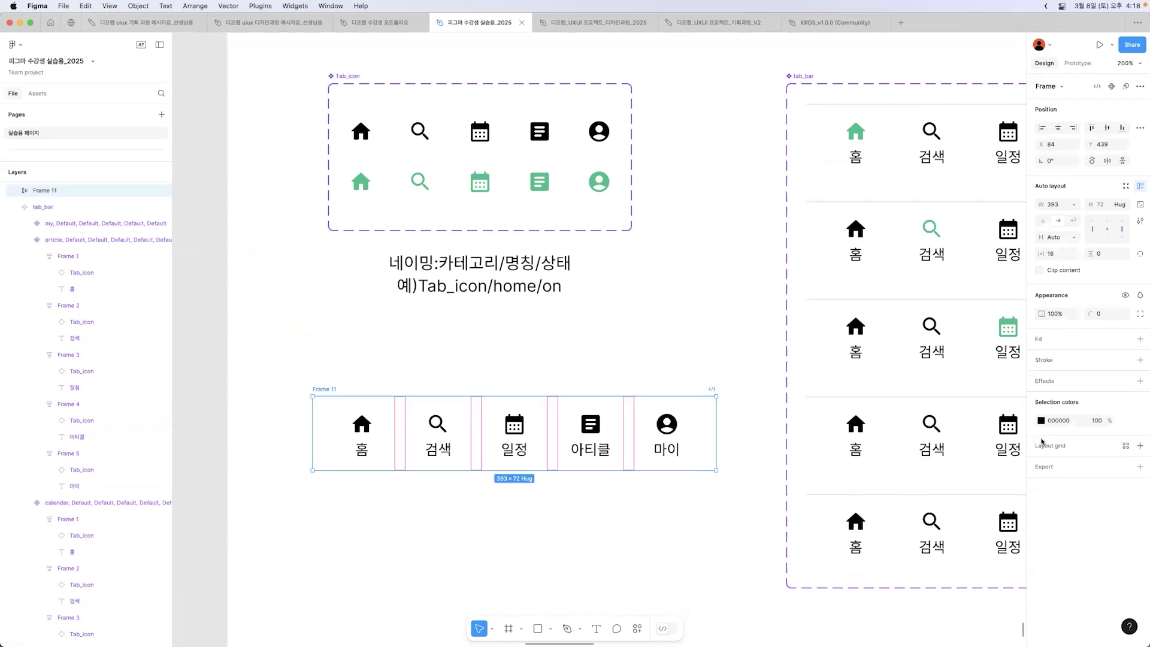
{"action": "left_click", "coordinate": [1060, 362]}
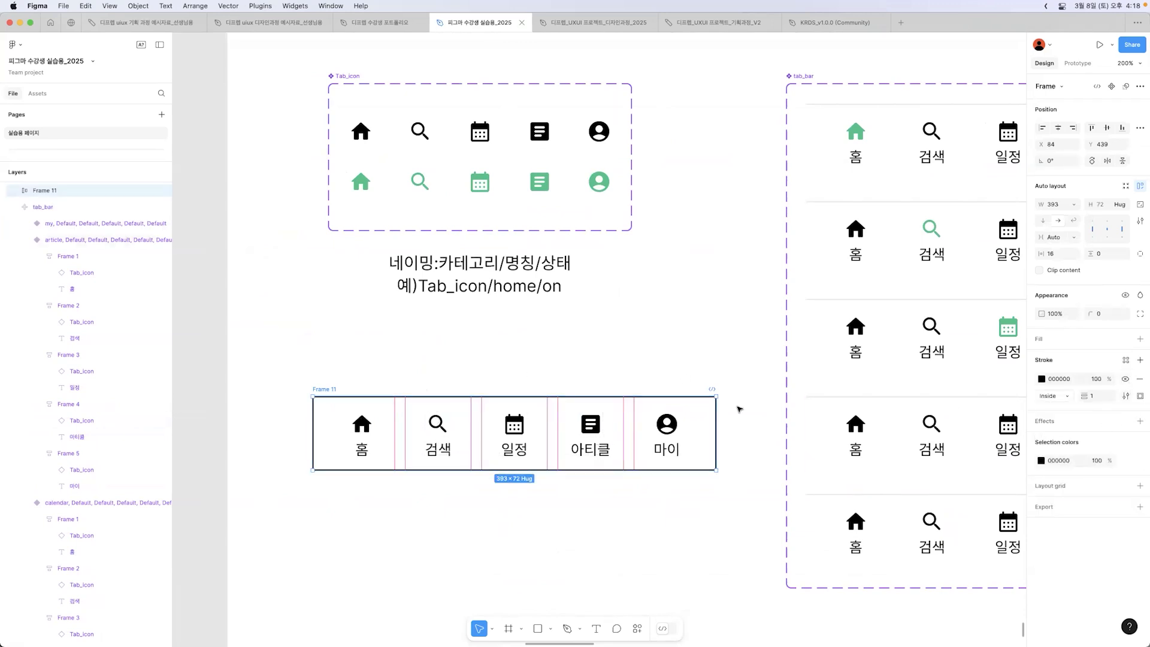
{"action": "left_click", "coordinate": [1139, 397]}
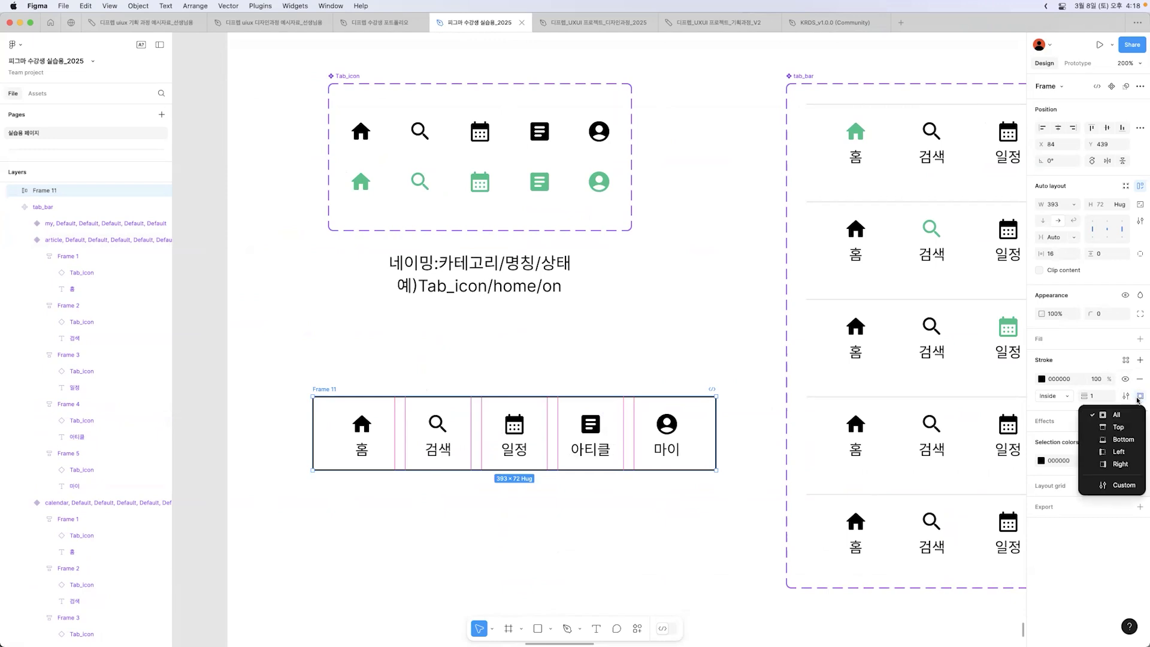
{"action": "left_click", "coordinate": [1120, 429]}
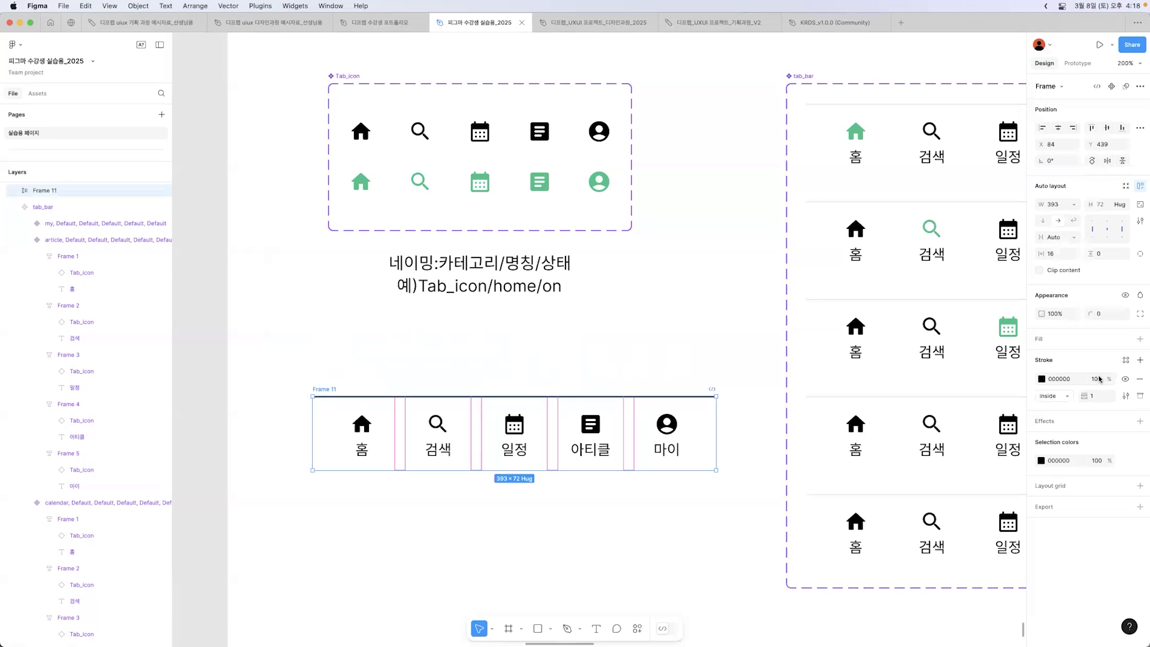
Step: Set the opacity of the five-tab frame's top stroke to 10%
{"action": "left_click", "coordinate": [1097, 379]}
{"action": "type", "text": "10"}
{"action": "key", "text": "Return"}
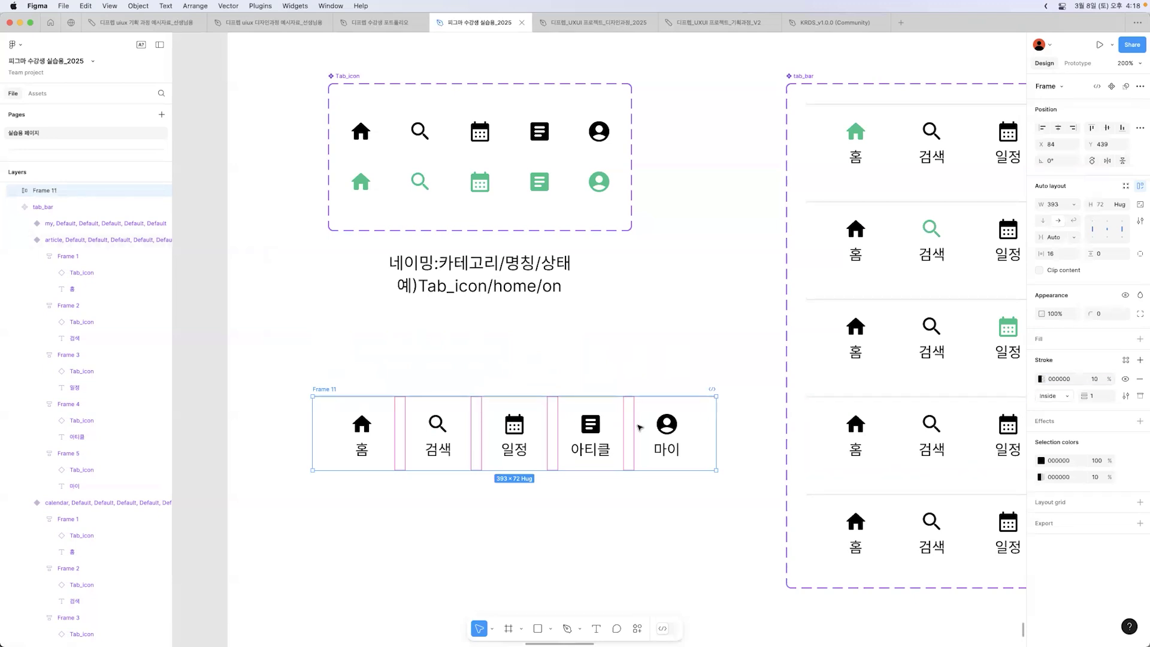
{"action": "left_click", "coordinate": [552, 332]}
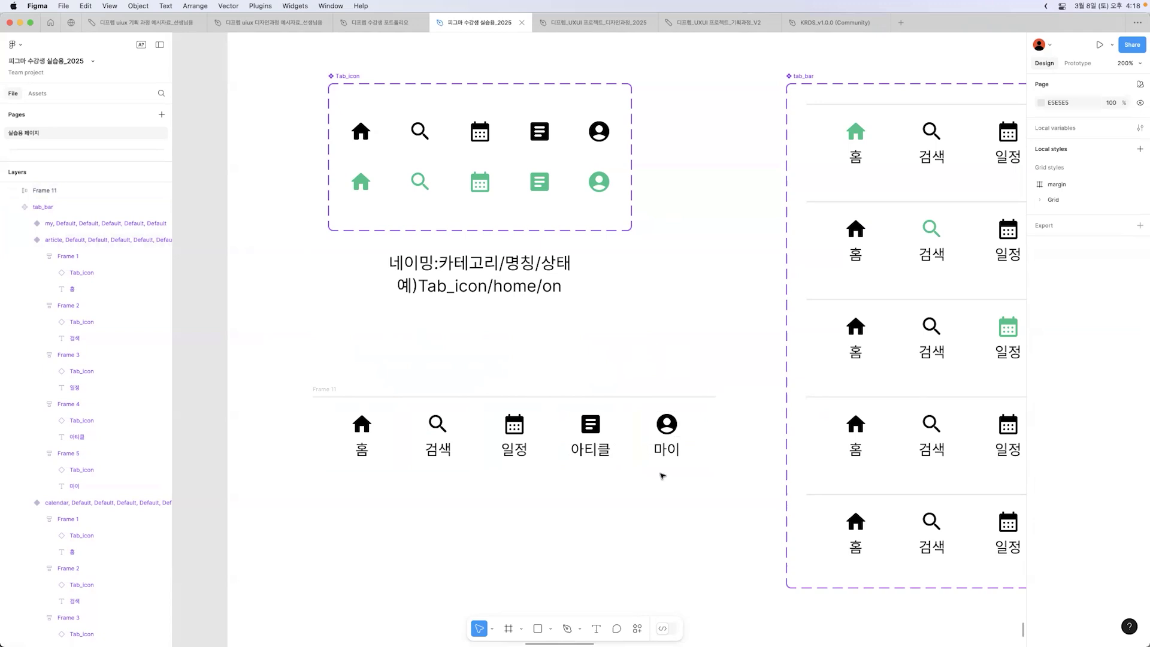
Step: Move the five-tab frame to about X 72, Y 405 and stack four duplicates below it at 90 px intervals
{"action": "left_click_drag", "start_coordinate": [325, 391], "coordinate": [306, 354]}
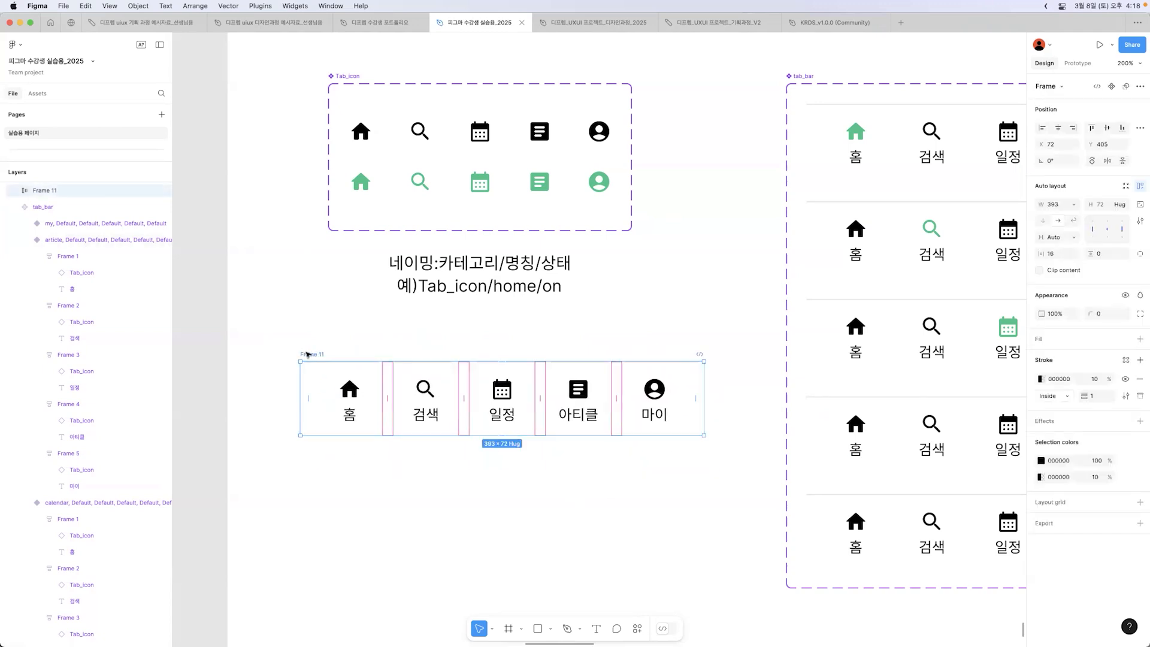
{"action": "scroll", "coordinate": [307, 354], "scroll_direction": "down", "scroll_amount": 3}
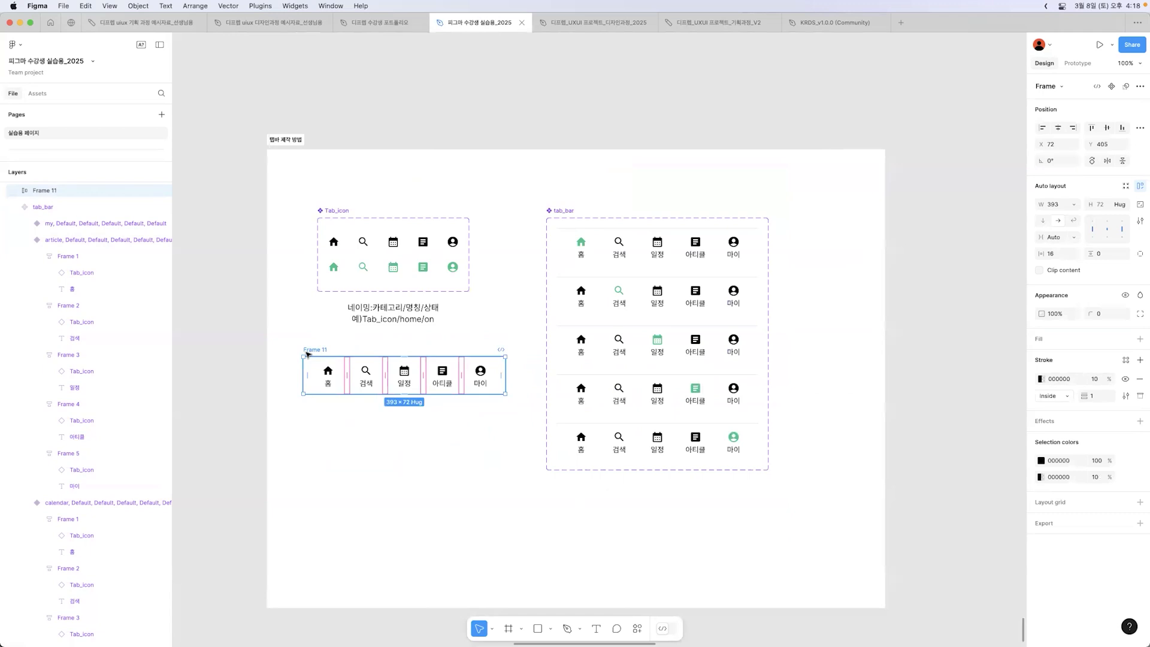
{"action": "left_click_drag", "start_coordinate": [307, 354], "coordinate": [308, 400]}
{"action": "key", "text": "super+d"}
{"action": "key", "text": "super+d"}
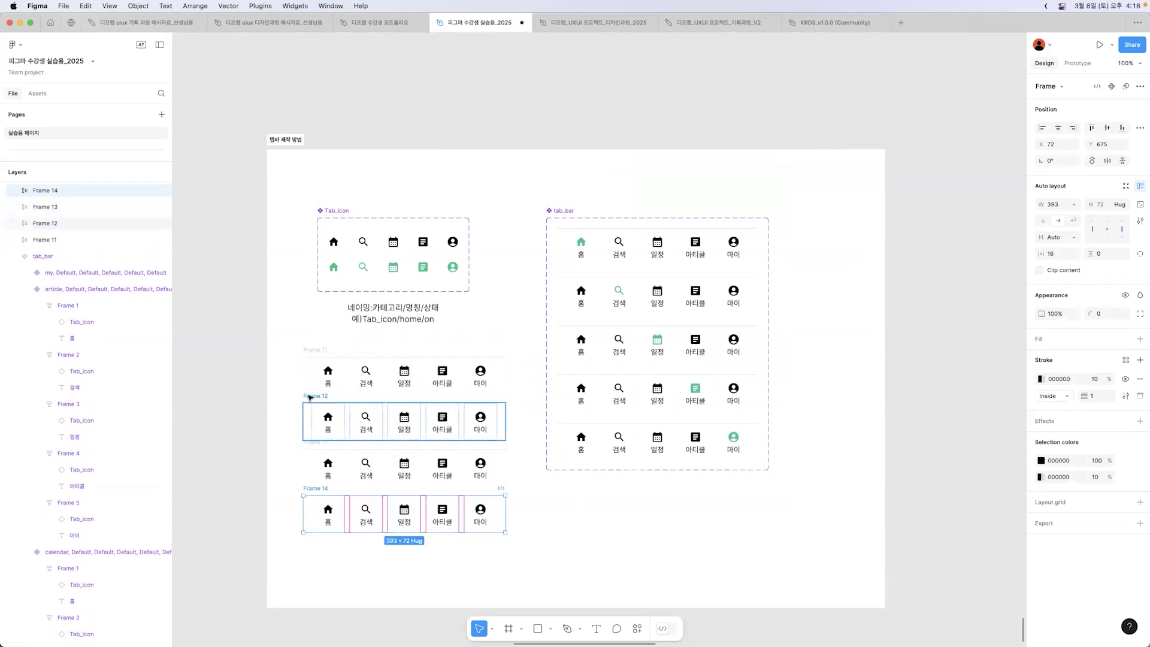
{"action": "key", "text": "super+d"}
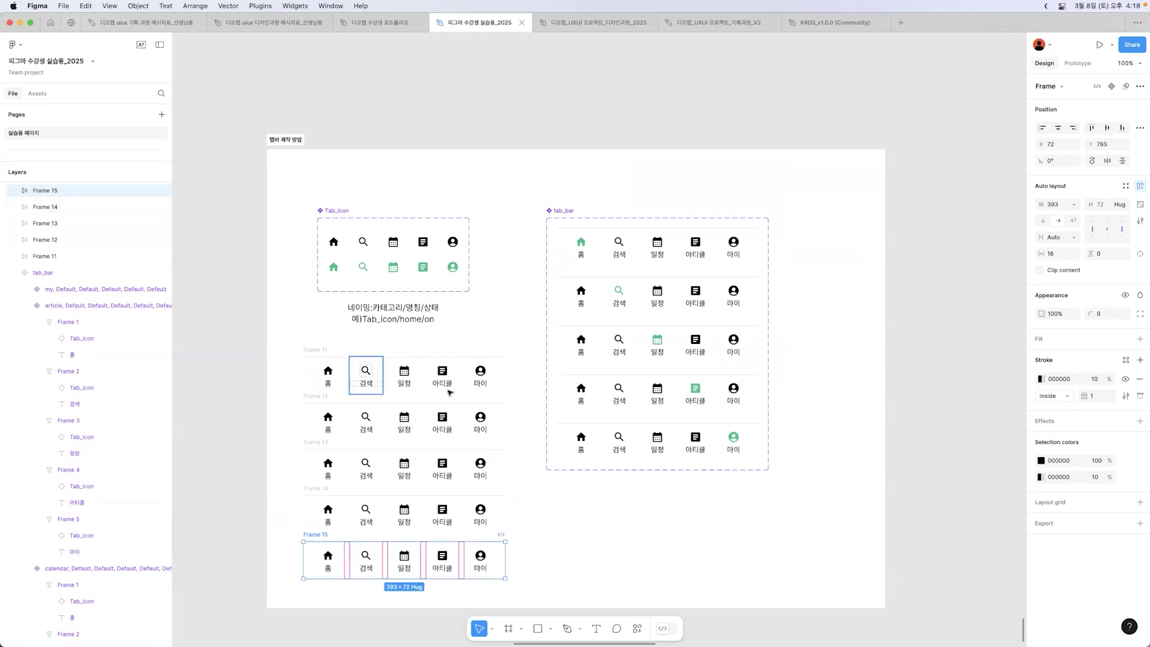
Step: Move the tab_bar component set right to about X 662, keeping its top aligned with the Tab_icon set
{"action": "left_click", "coordinate": [540, 513]}
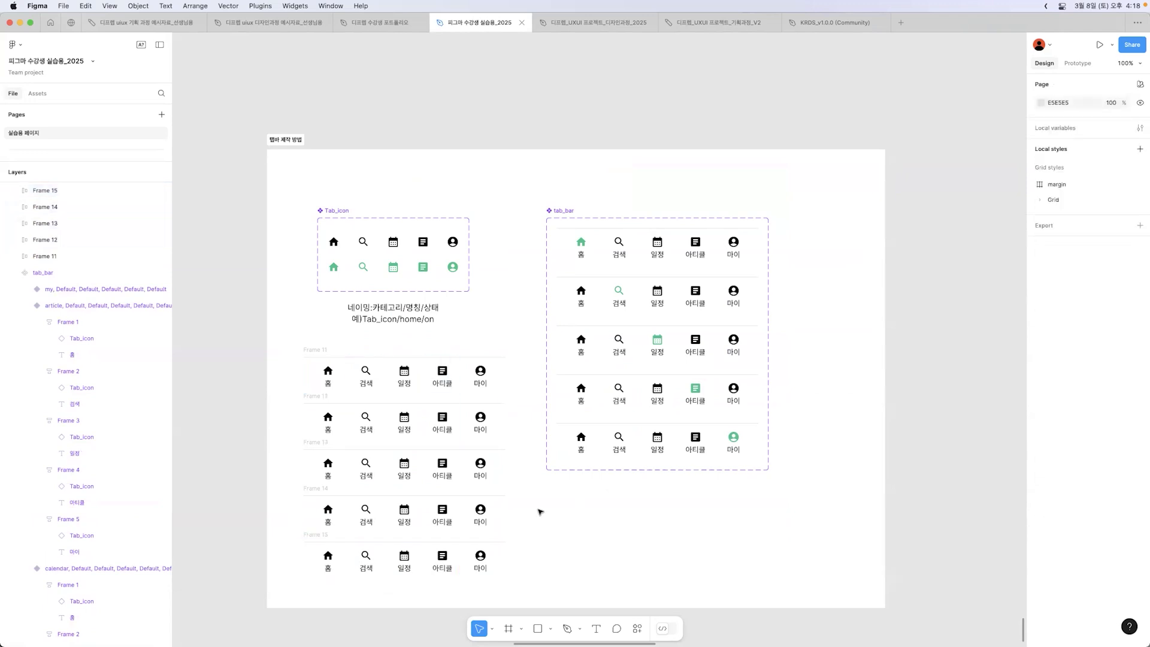
{"action": "left_click_drag", "start_coordinate": [568, 212], "coordinate": [625, 212]}
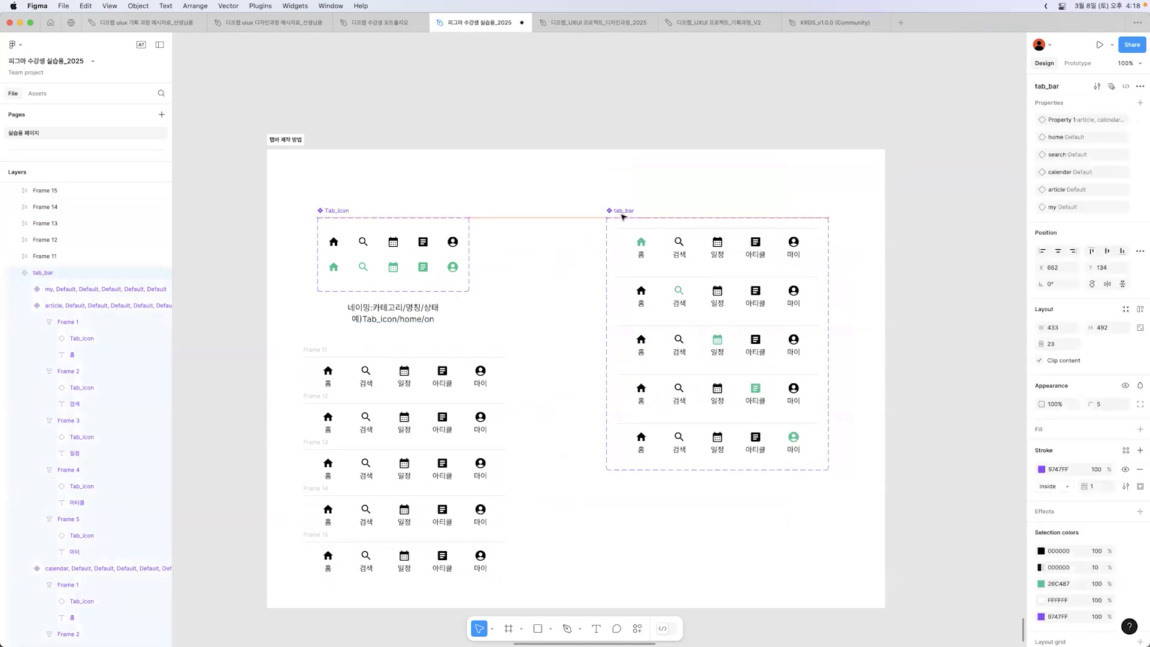
Step: Turn on Property 2 for one icon per row: Home, Search, Calendar, Article and My, from the first row to the fifth
{"action": "left_click", "coordinate": [313, 351]}
{"action": "left_click", "coordinate": [331, 374]}
{"action": "left_click", "coordinate": [333, 375]}
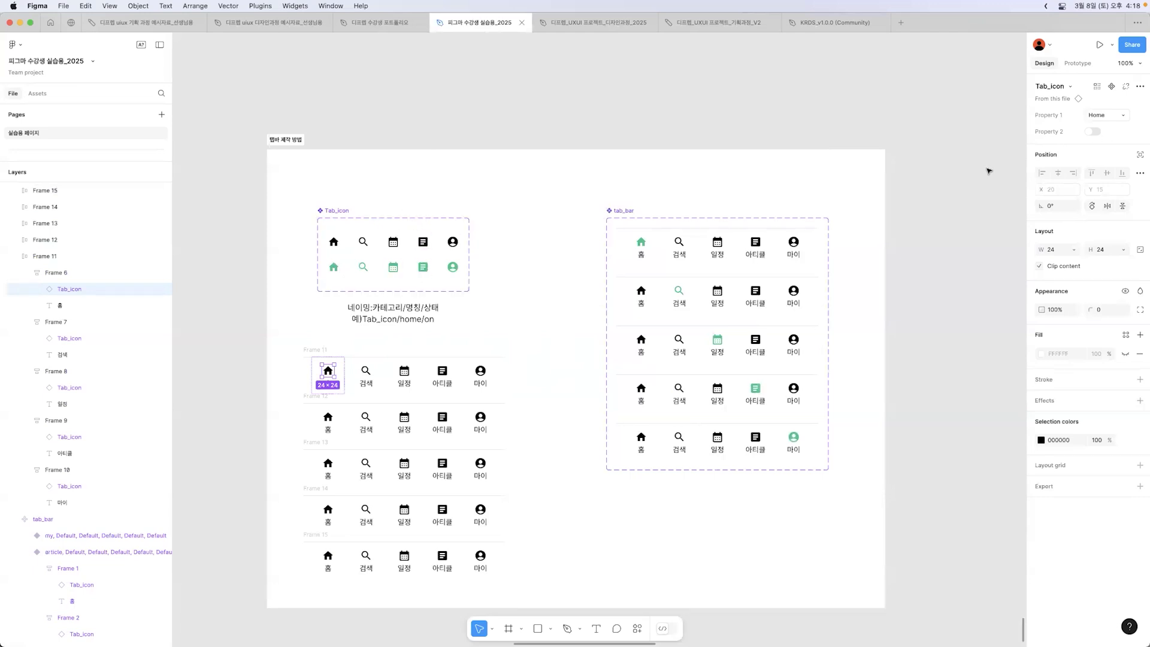
{"action": "left_click", "coordinate": [1091, 131]}
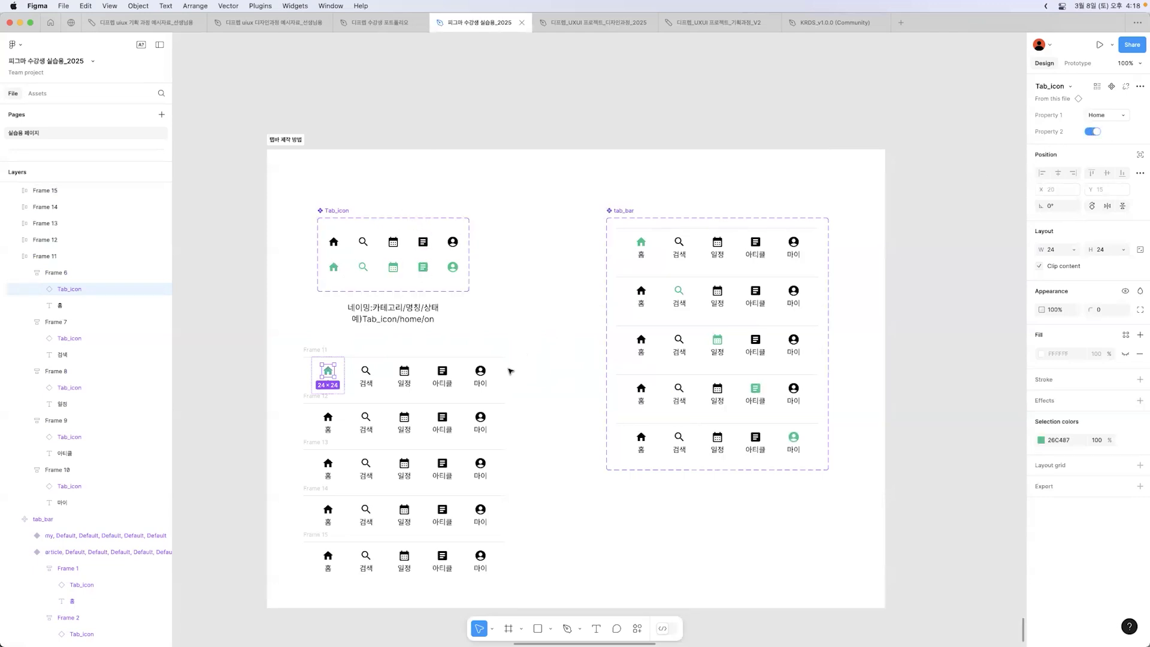
{"action": "left_click", "coordinate": [365, 418]}
{"action": "left_click", "coordinate": [1092, 131]}
{"action": "double_click", "coordinate": [403, 463]}
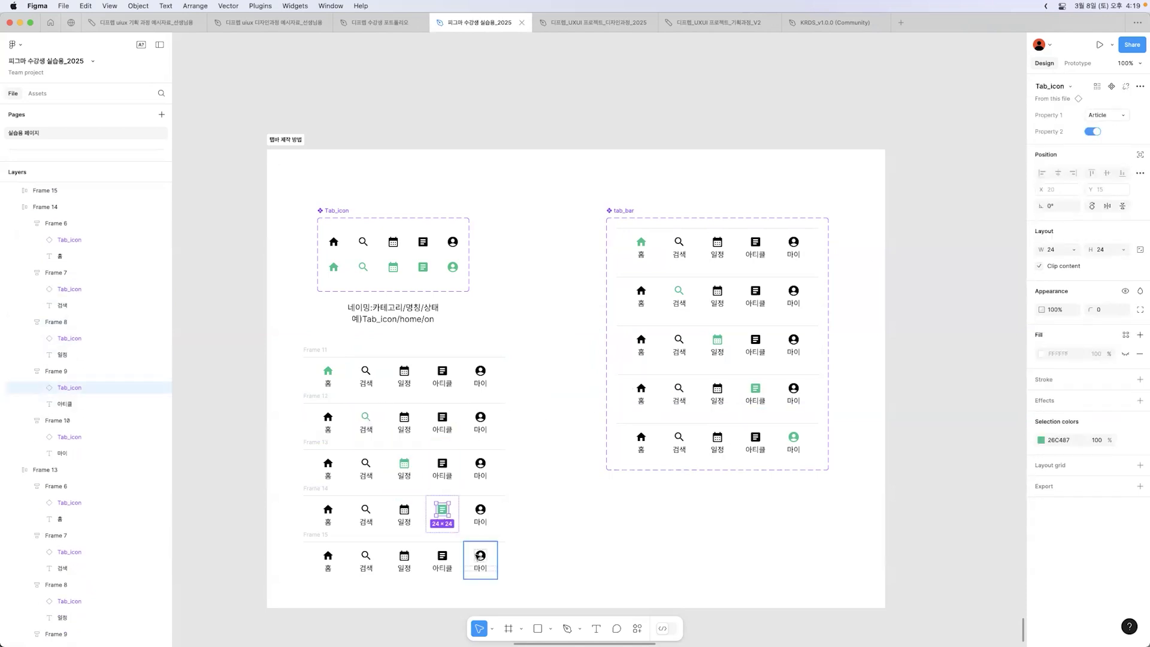
{"action": "double_click", "coordinate": [478, 556]}
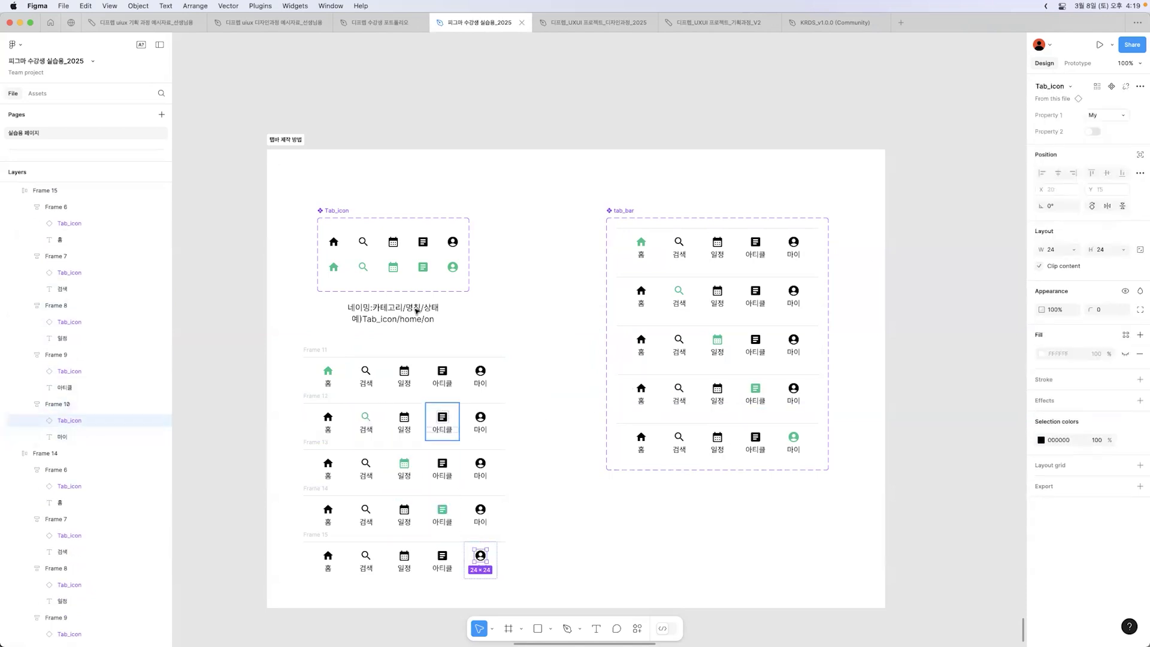
{"action": "left_click", "coordinate": [1092, 131]}
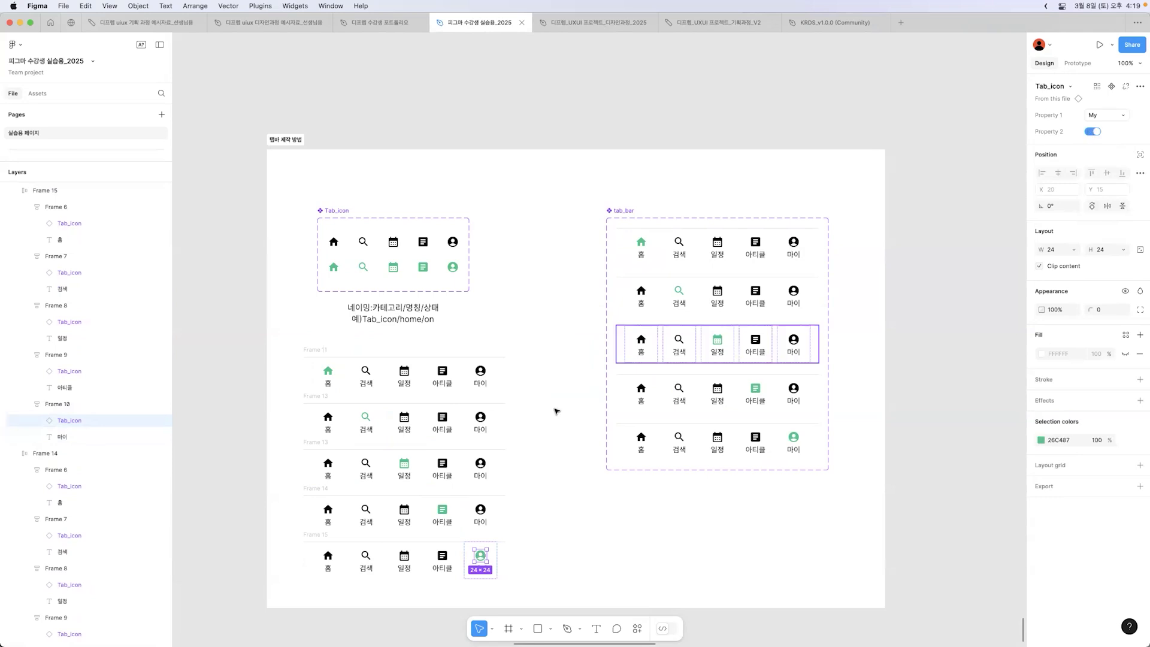
{"action": "left_click", "coordinate": [560, 397]}
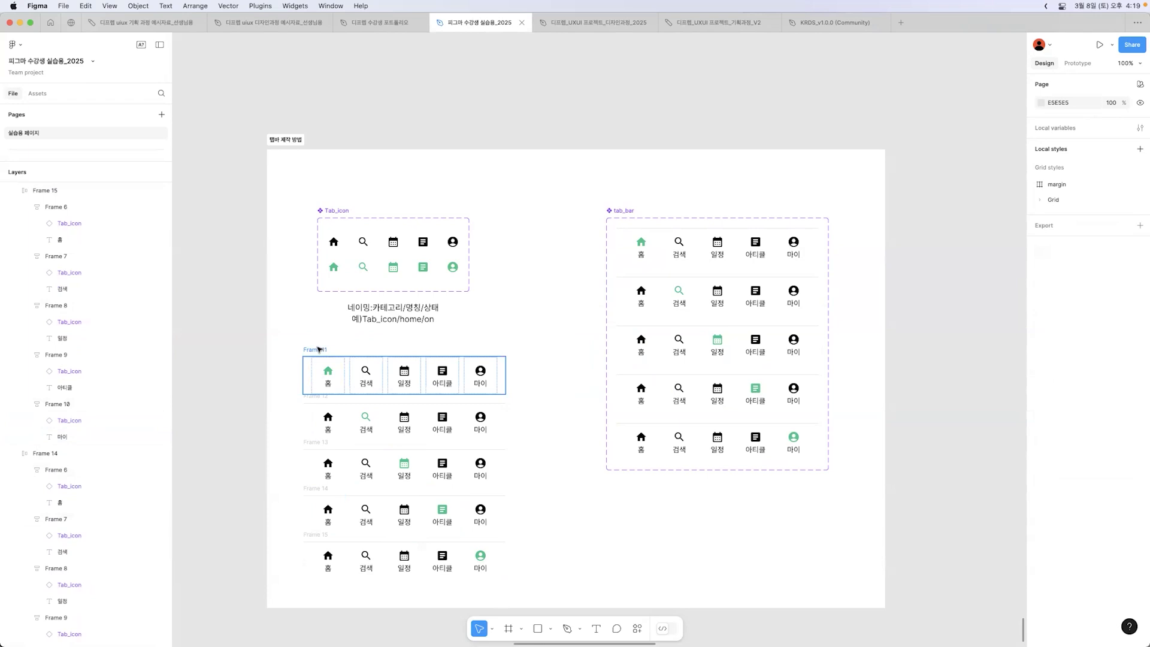
Step: Rename the first tab bar frame, with the green Home icon, as tab_bar2/home
{"action": "double_click", "coordinate": [317, 349]}
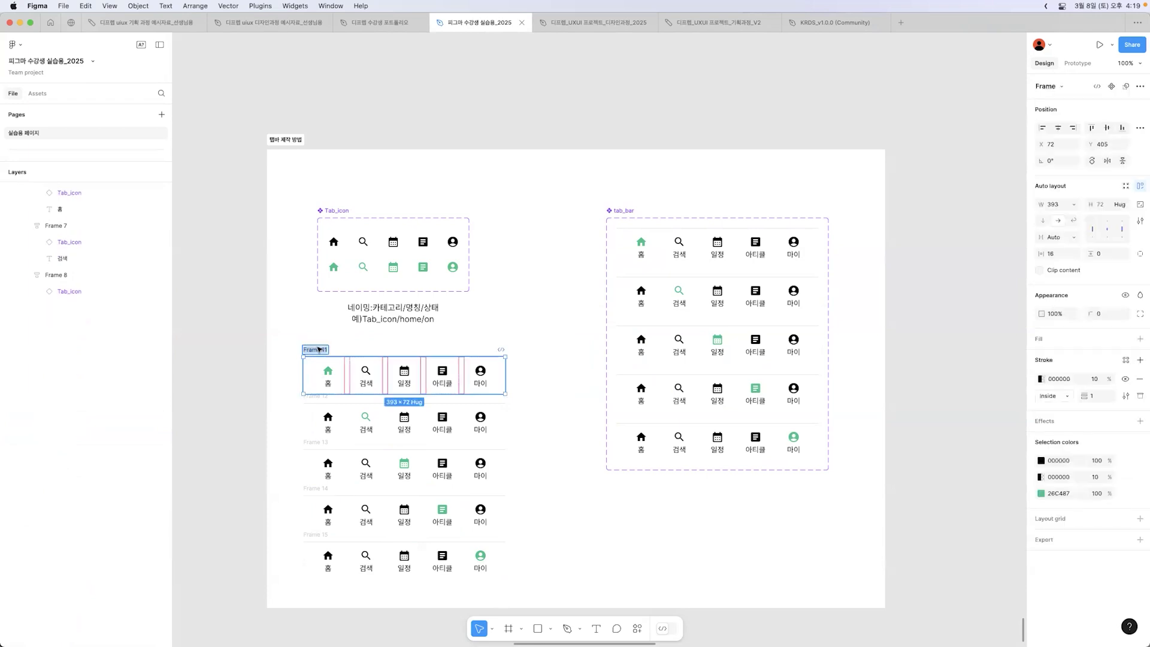
{"action": "type", "text": "ㅅ"}
{"action": "key", "text": "BackSpace"}
{"action": "type", "text": "tab"}
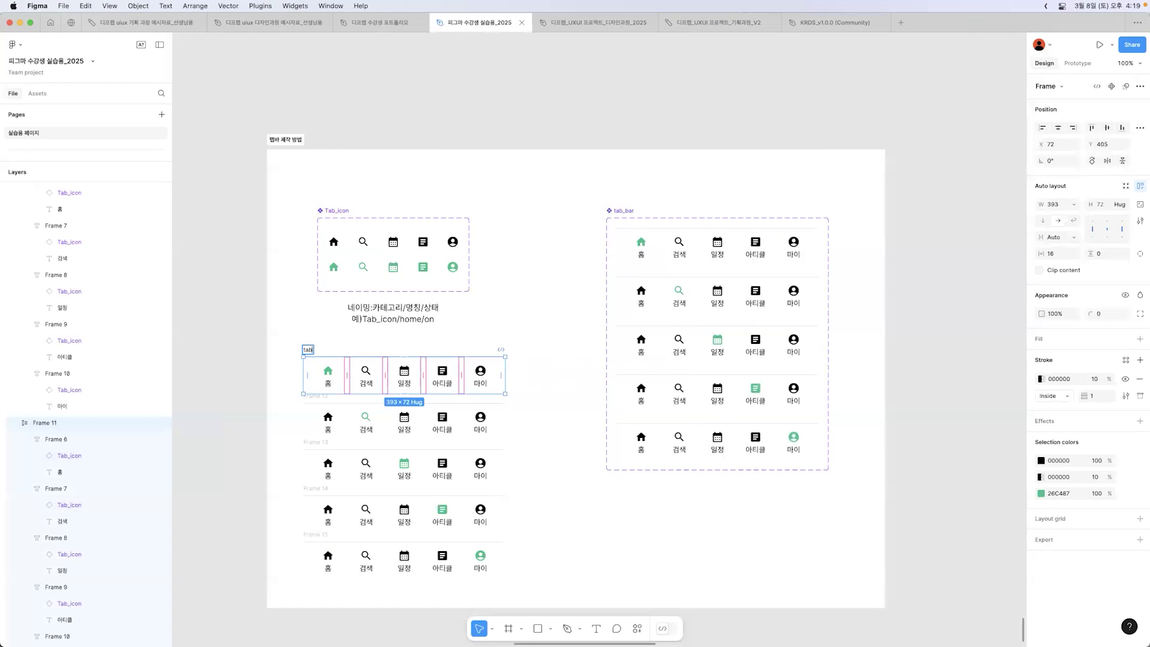
{"action": "type", "text": "_bar2/"}
{"action": "type", "text": "home"}
{"action": "key", "text": "Return"}
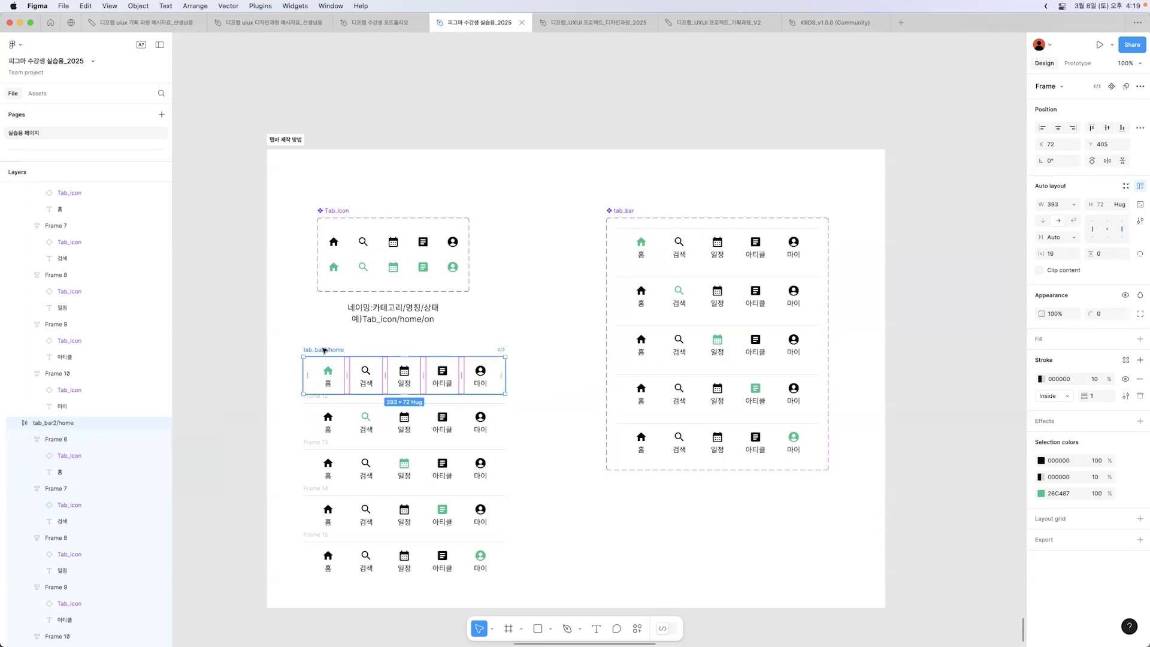
Step: Rename the second tab bar frame, with the green Search icon, as tab_bar2/search
{"action": "double_click", "coordinate": [322, 397]}
{"action": "type", "text": "tab_bar2/home"}
{"action": "double_click", "coordinate": [330, 395]}
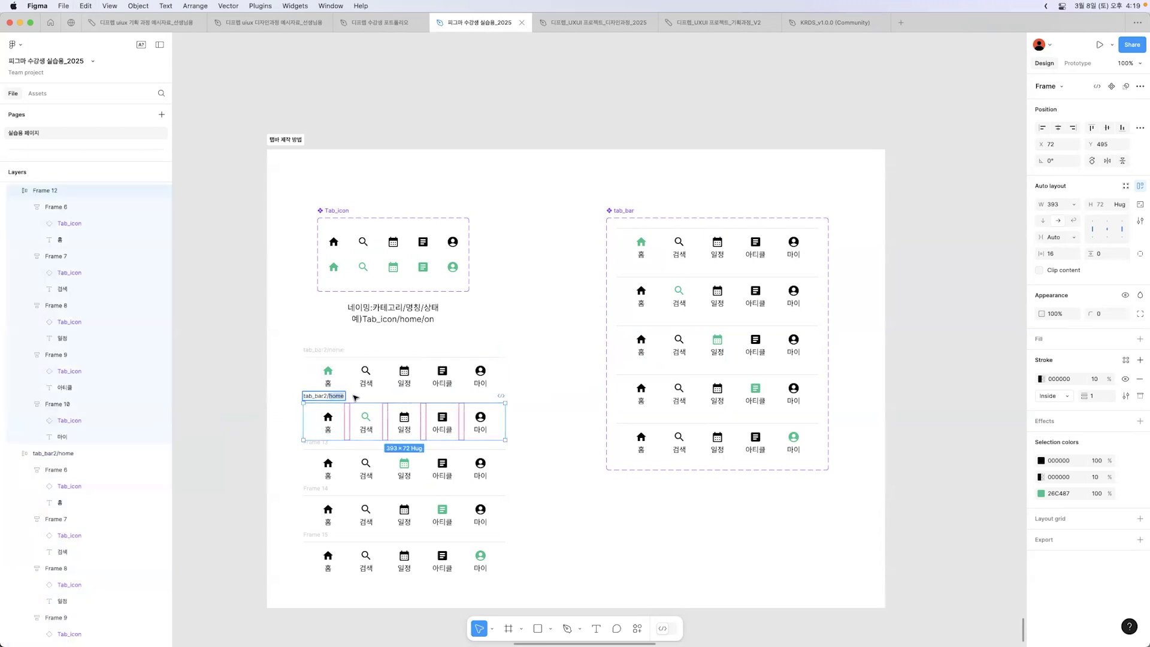
{"action": "type", "text": "search"}
Step: Rename the third tab bar frame, with the green Calendar icon, as tab_bar2/calendar
{"action": "double_click", "coordinate": [322, 442]}
{"action": "type", "text": "tab_bar2/home"}
{"action": "double_click", "coordinate": [337, 442]}
{"action": "type", "text": "calenn"}
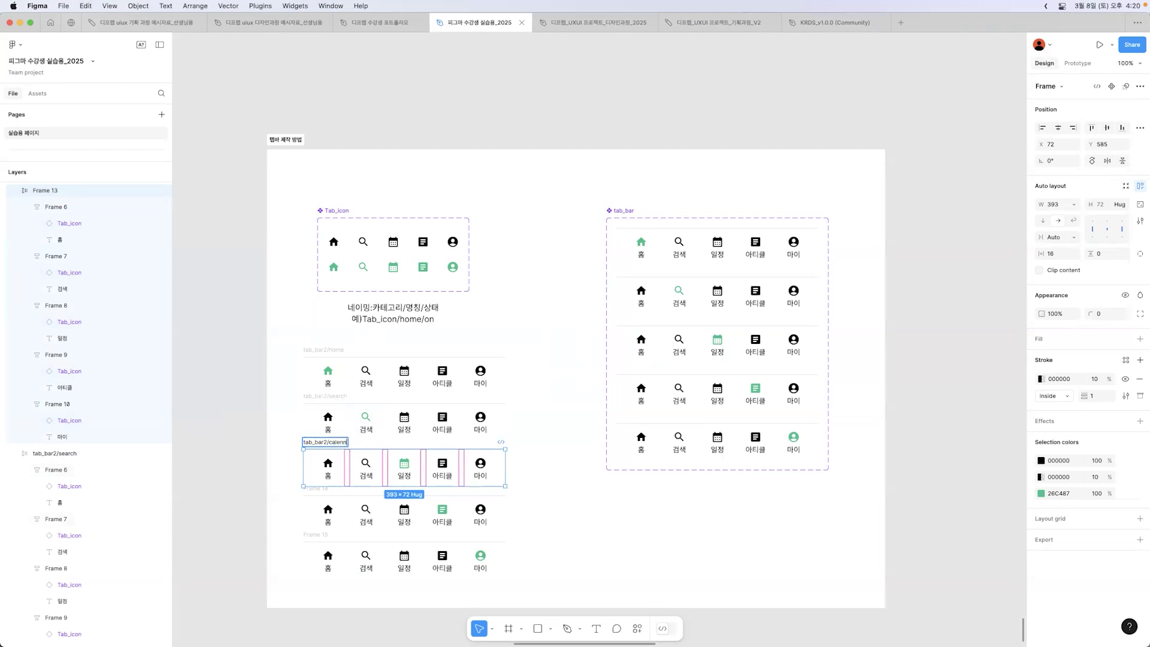
{"action": "key", "text": "BackSpace"}
{"action": "type", "text": "dar"}
{"action": "key", "text": "Return"}
Step: Rename the fourth tab bar frame, with the green Article icon, as tab_bar2/article
{"action": "double_click", "coordinate": [323, 488]}
{"action": "type", "text": "tab_bar2/home"}
{"action": "double_click", "coordinate": [337, 488]}
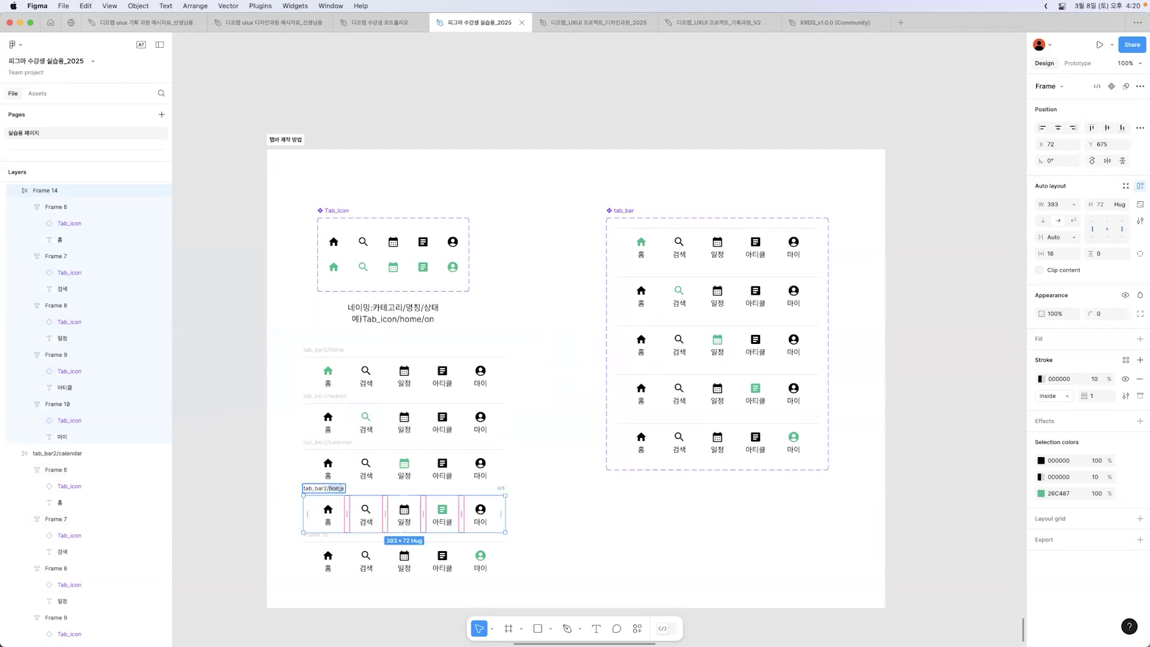
{"action": "type", "text": "arti"}
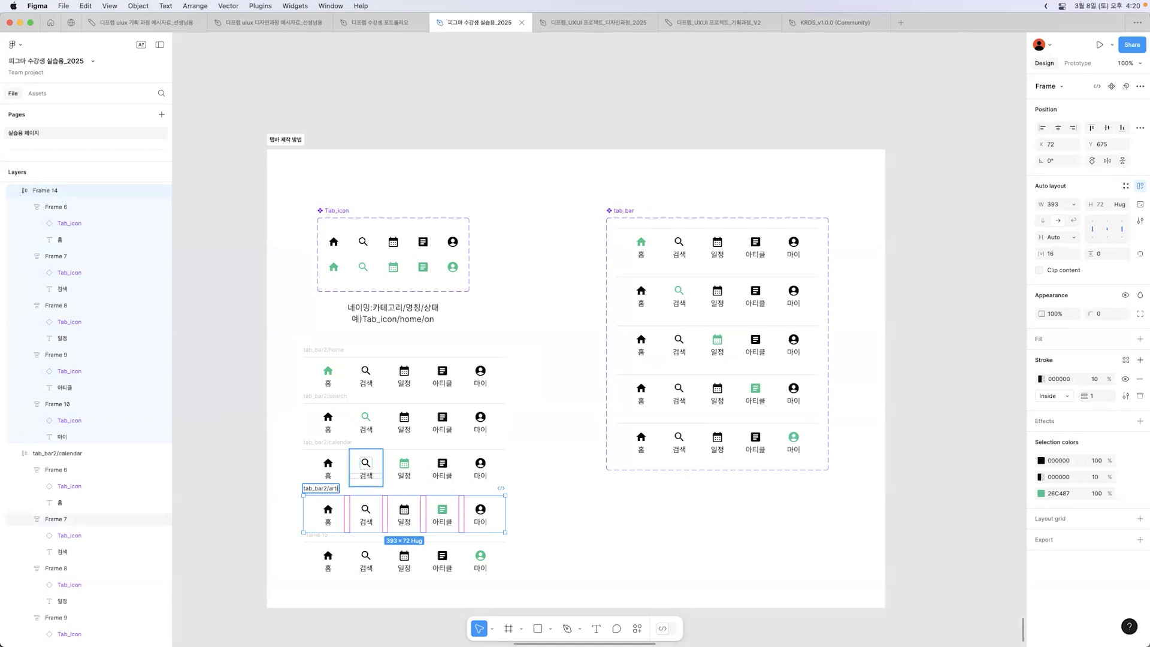
{"action": "type", "text": "cle"}
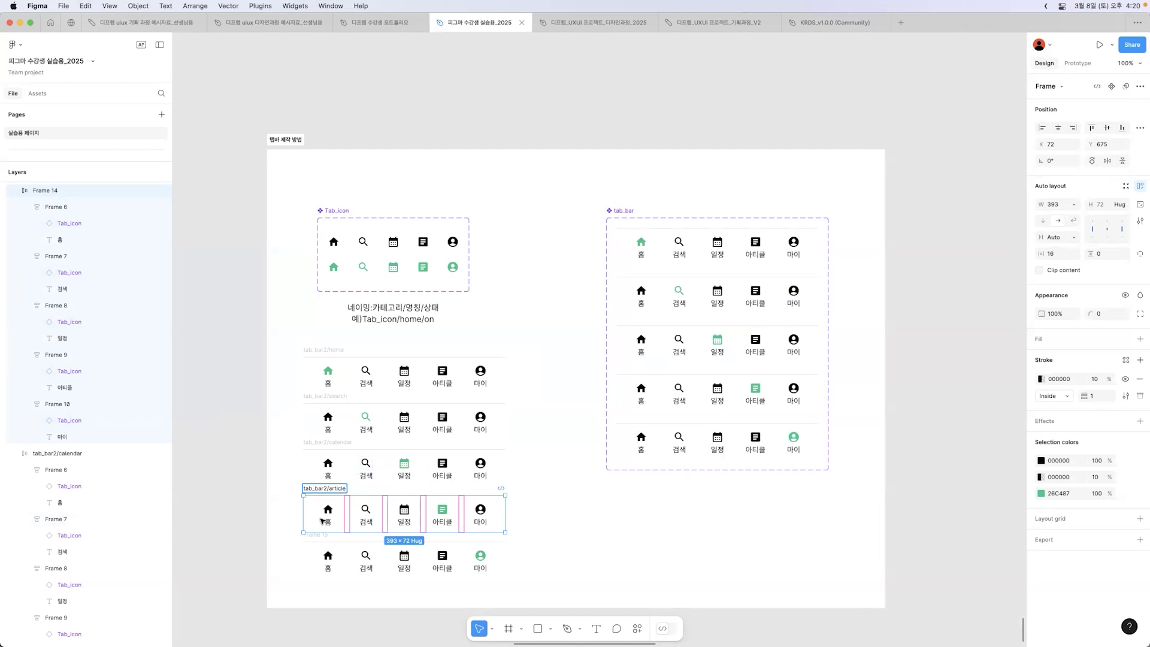
{"action": "key", "text": "Return"}
Step: Rename the fifth tab bar frame, with the green My icon, as tab_bar2/my
{"action": "left_click", "coordinate": [308, 535]}
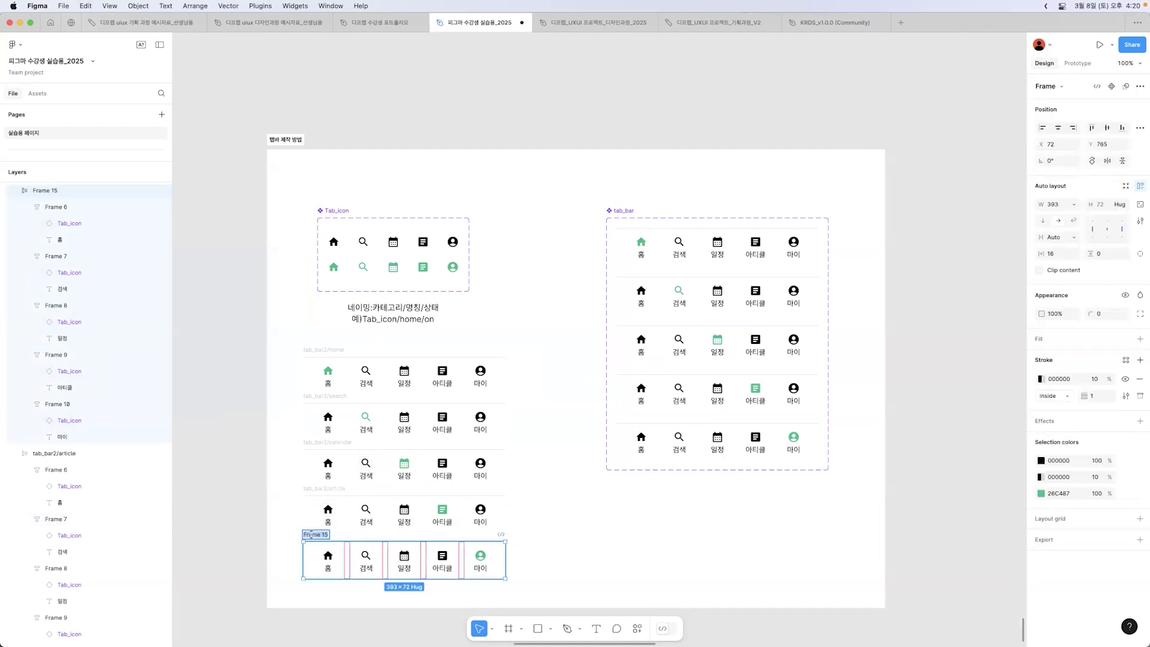
{"action": "double_click", "coordinate": [311, 535]}
{"action": "type", "text": "tab_bar2/home"}
{"action": "left_click_drag", "start_coordinate": [330, 534], "coordinate": [363, 538]}
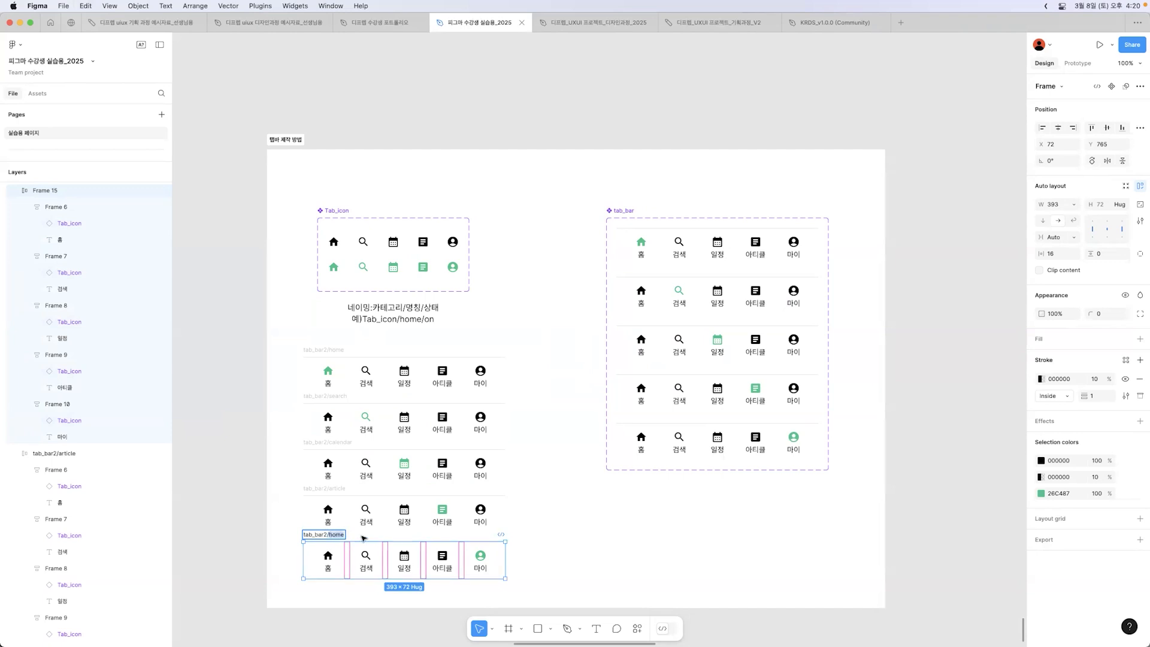
{"action": "type", "text": "my"}
{"action": "left_click", "coordinate": [528, 534]}
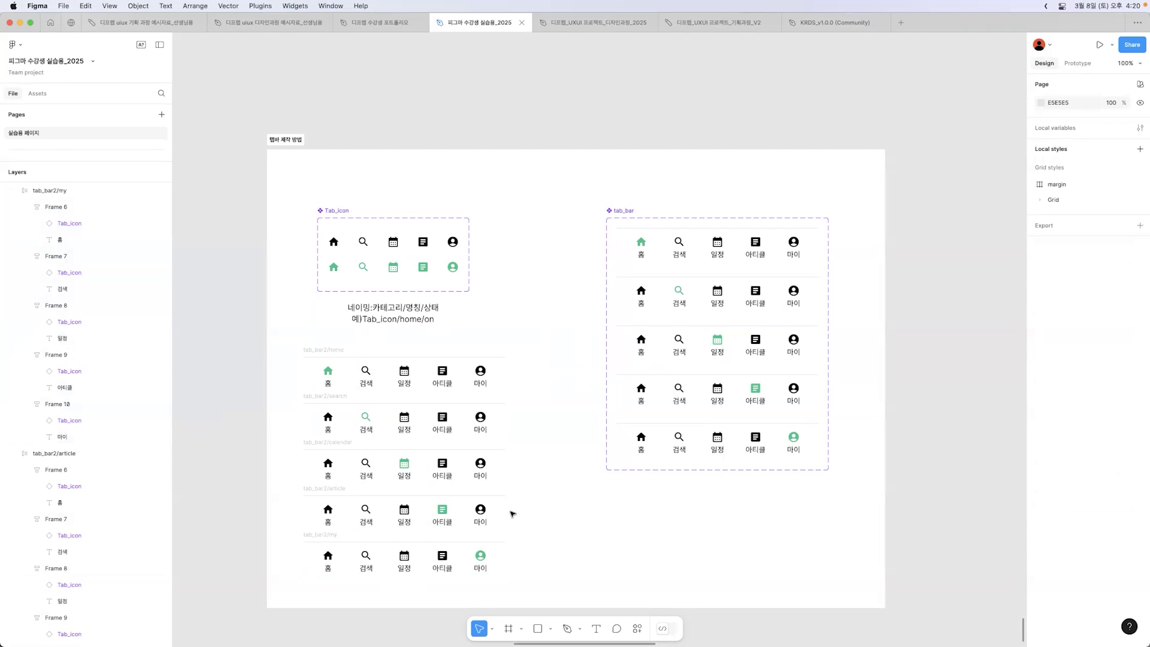
Step: Move the five tab_bar2 frames together to X 124, slightly up, and combine them into a component set
{"action": "left_click", "coordinate": [288, 204]}
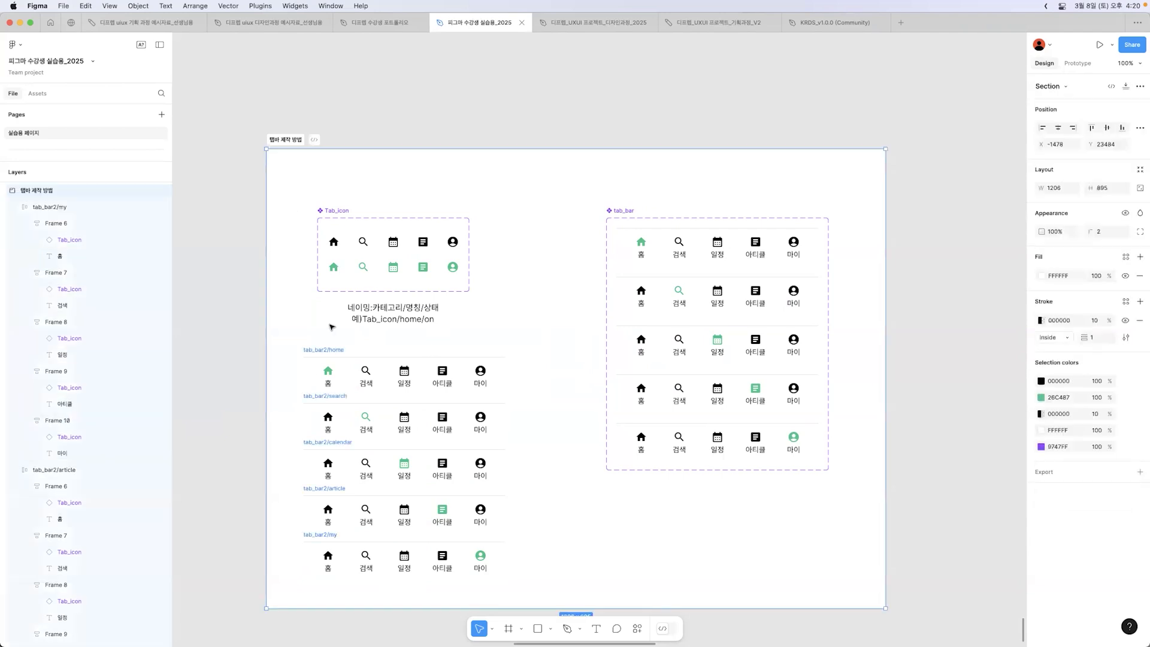
{"action": "left_click_drag", "start_coordinate": [289, 339], "coordinate": [533, 582]}
{"action": "left_click_drag", "start_coordinate": [484, 473], "coordinate": [512, 468]}
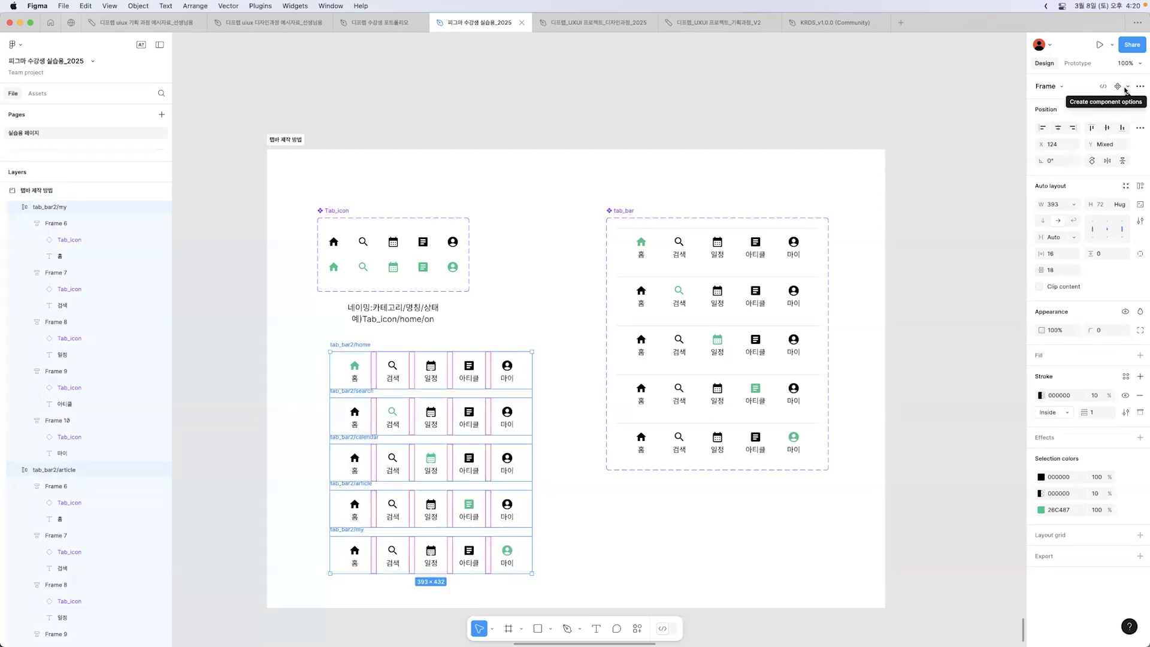
{"action": "left_click", "coordinate": [1126, 87]}
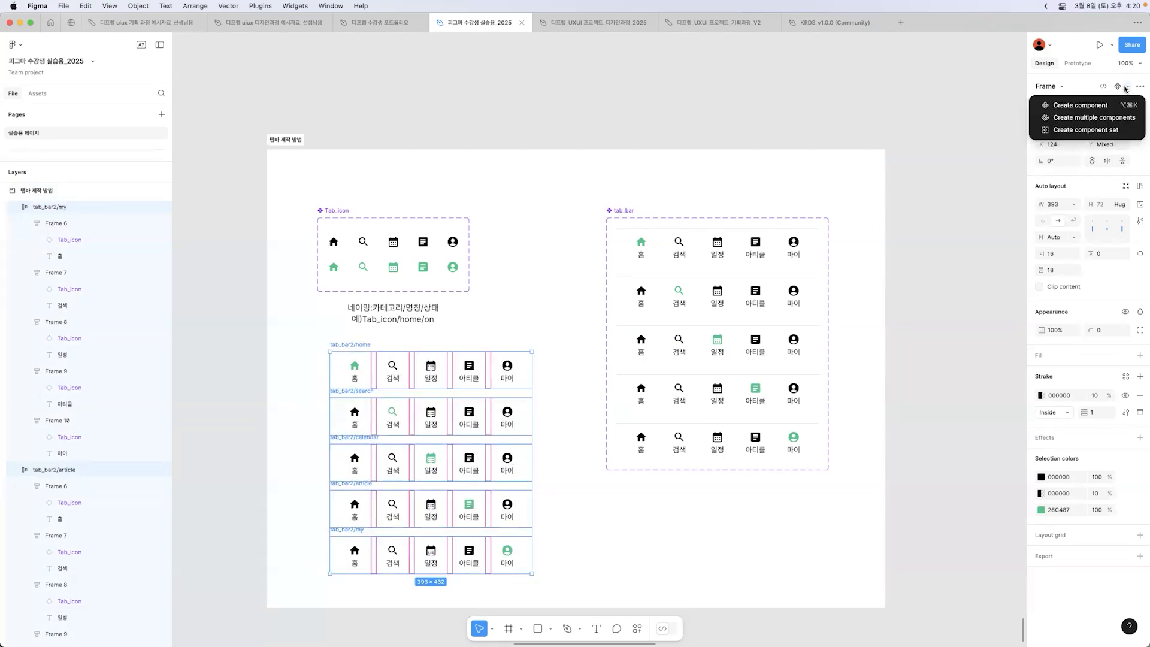
{"action": "left_click", "coordinate": [1108, 133]}
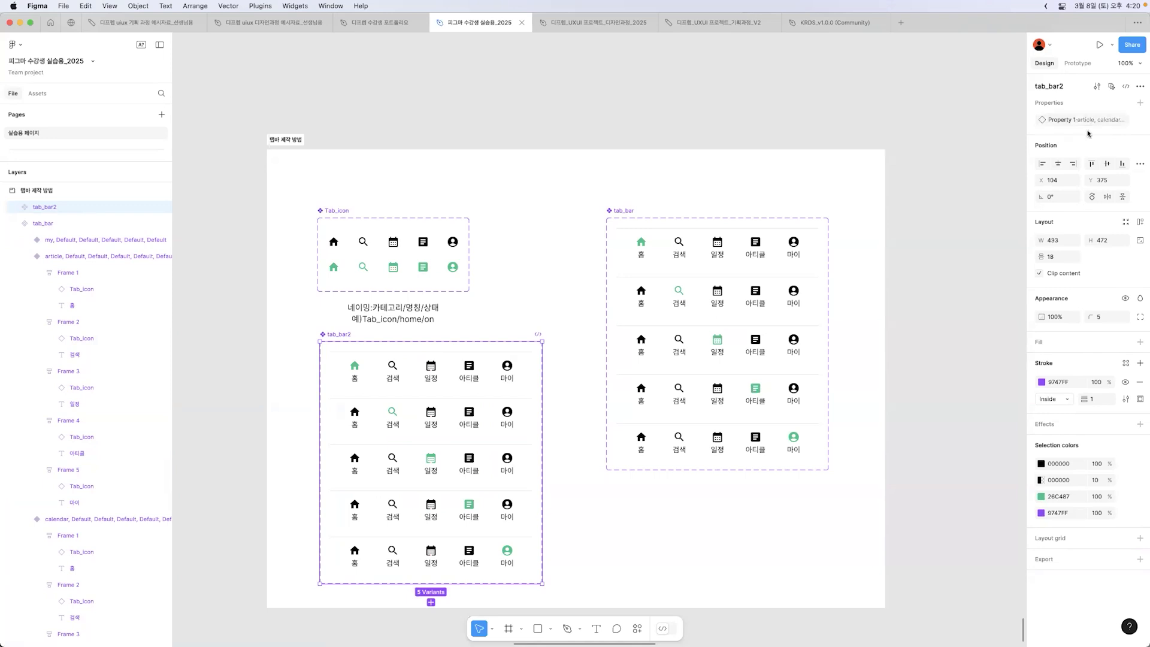
Step: Rename the tab_bar2 component set's Property 1 as name
{"action": "double_click", "coordinate": [1058, 122]}
{"action": "type", "text": "name"}
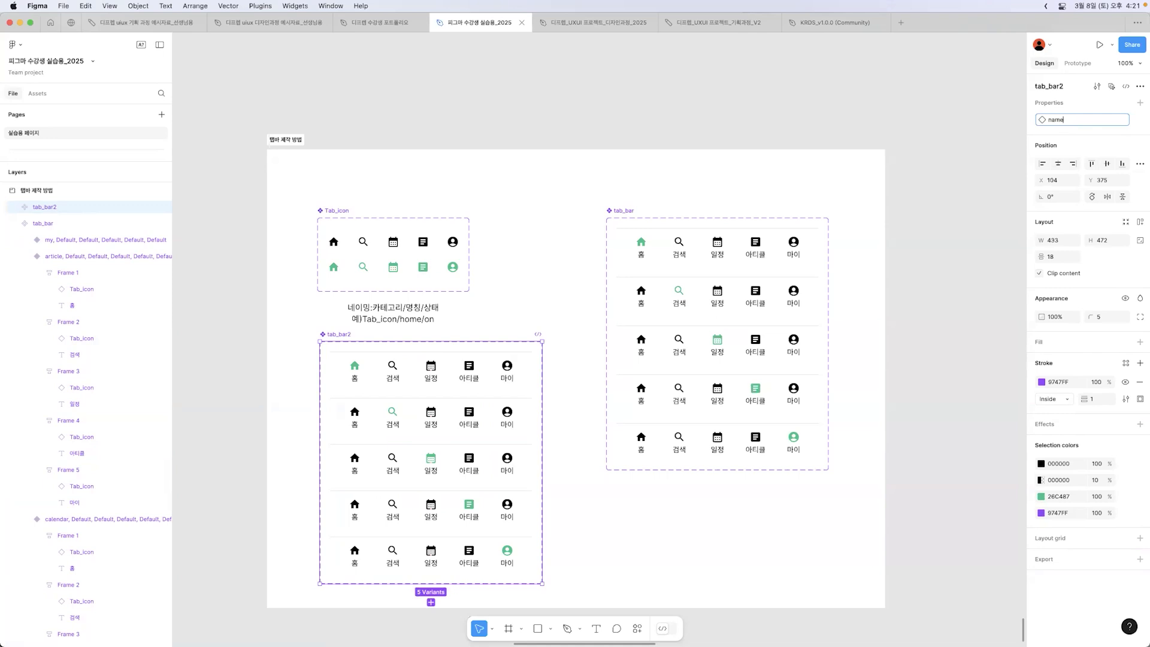
{"action": "key", "text": "Return"}
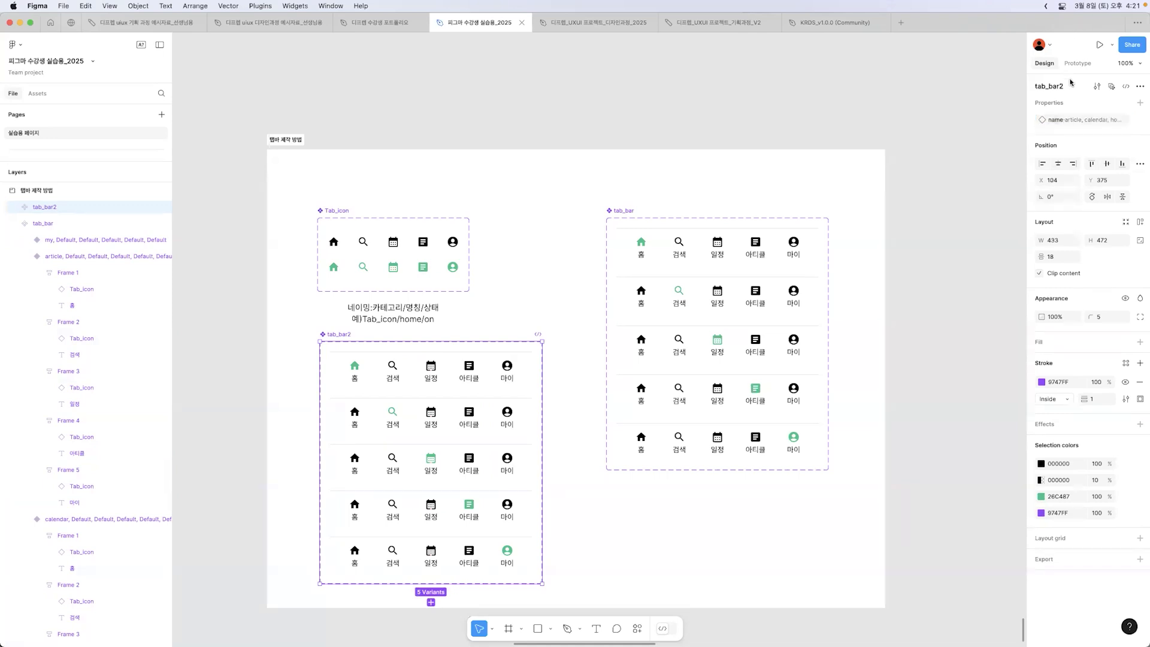
Step: Place an instance of the tab_bar2 home variant on the grey canvas below the white section
{"action": "left_click", "coordinate": [457, 357]}
{"action": "scroll", "coordinate": [457, 357], "scroll_direction": "down", "scroll_amount": 1}
{"action": "left_click_drag", "start_coordinate": [479, 310], "coordinate": [704, 547]}
{"action": "scroll", "coordinate": [675, 481], "scroll_direction": "down", "scroll_amount": 1}
Step: Try different name values on the tab_bar2 instance, including my, and leave it set to search
{"action": "left_click", "coordinate": [1095, 113]}
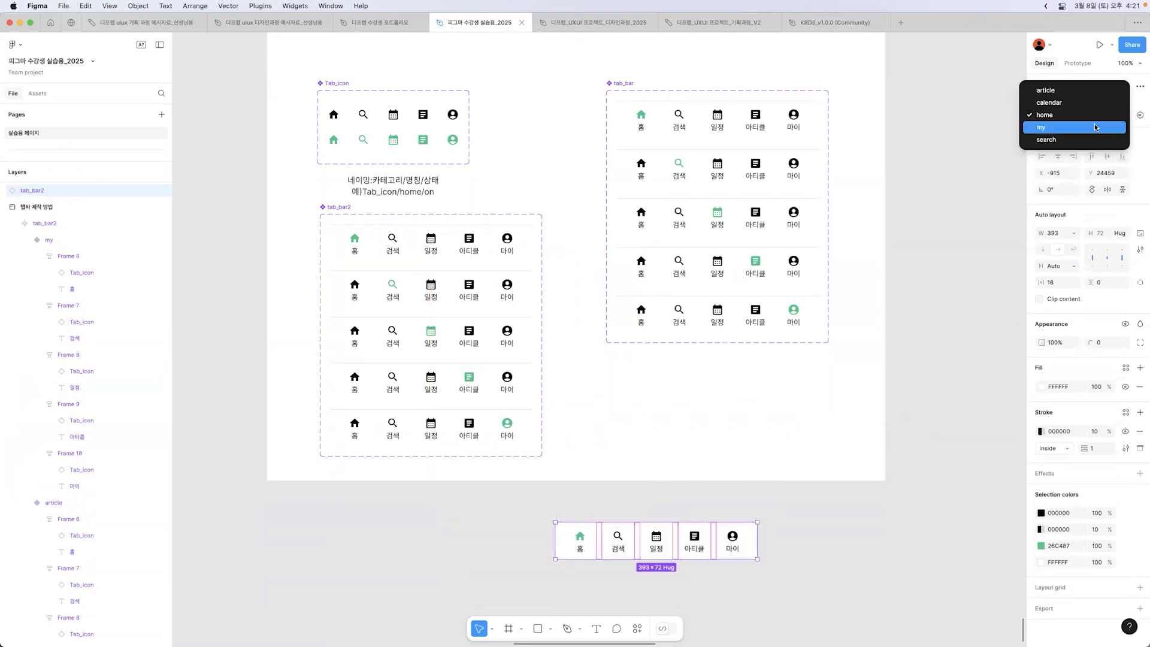
{"action": "left_click", "coordinate": [1098, 98]}
{"action": "left_click", "coordinate": [1100, 116]}
{"action": "left_click", "coordinate": [1096, 127]}
{"action": "left_click", "coordinate": [1098, 118]}
{"action": "left_click", "coordinate": [1084, 139]}
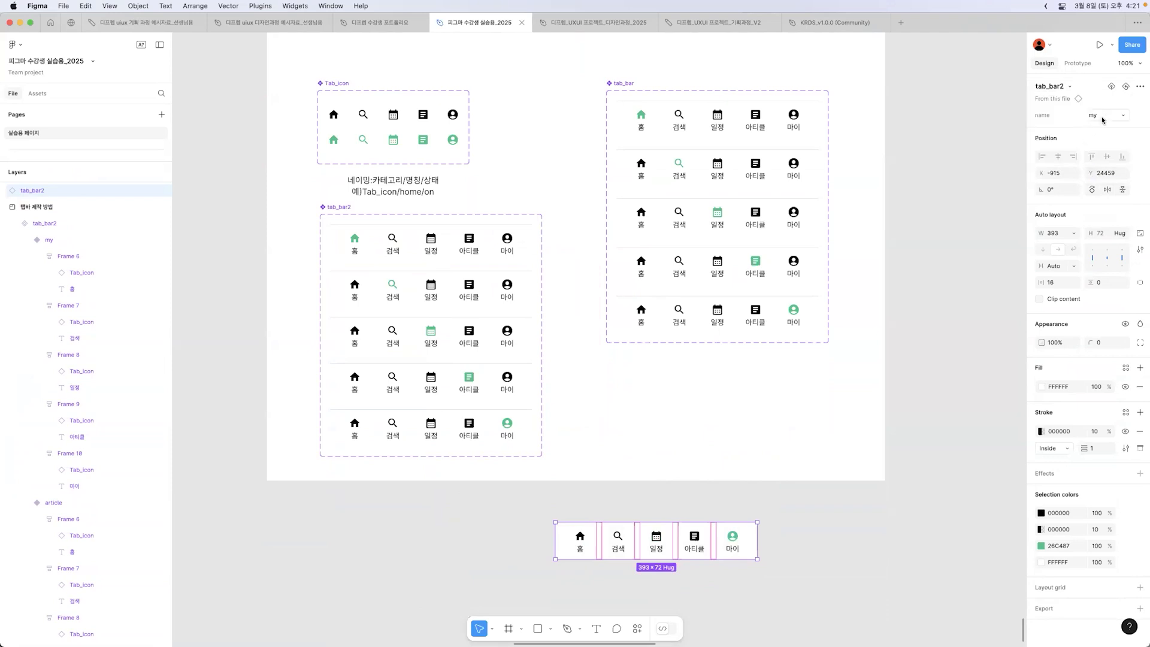
{"action": "left_click", "coordinate": [1105, 118]}
{"action": "left_click", "coordinate": [1090, 129]}
{"action": "left_click", "coordinate": [895, 503]}
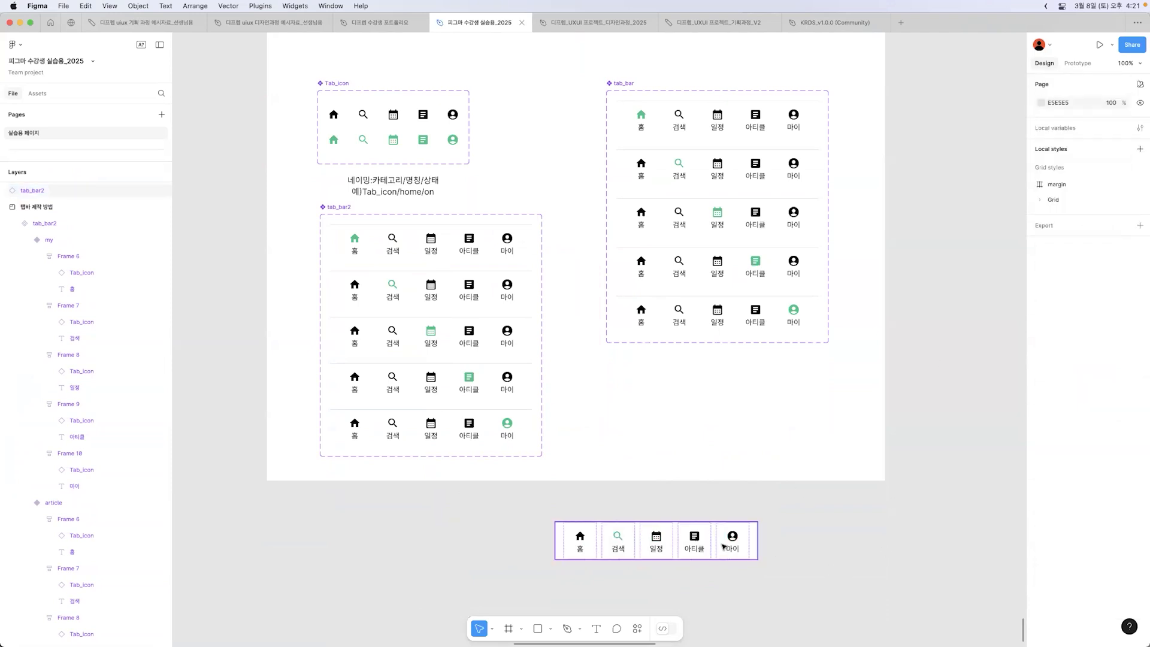
Step: Examine the variant properties of the tab_bar2 instance, the tab_bar home row and the individual tab_bar2 variants
{"action": "left_click", "coordinate": [727, 547]}
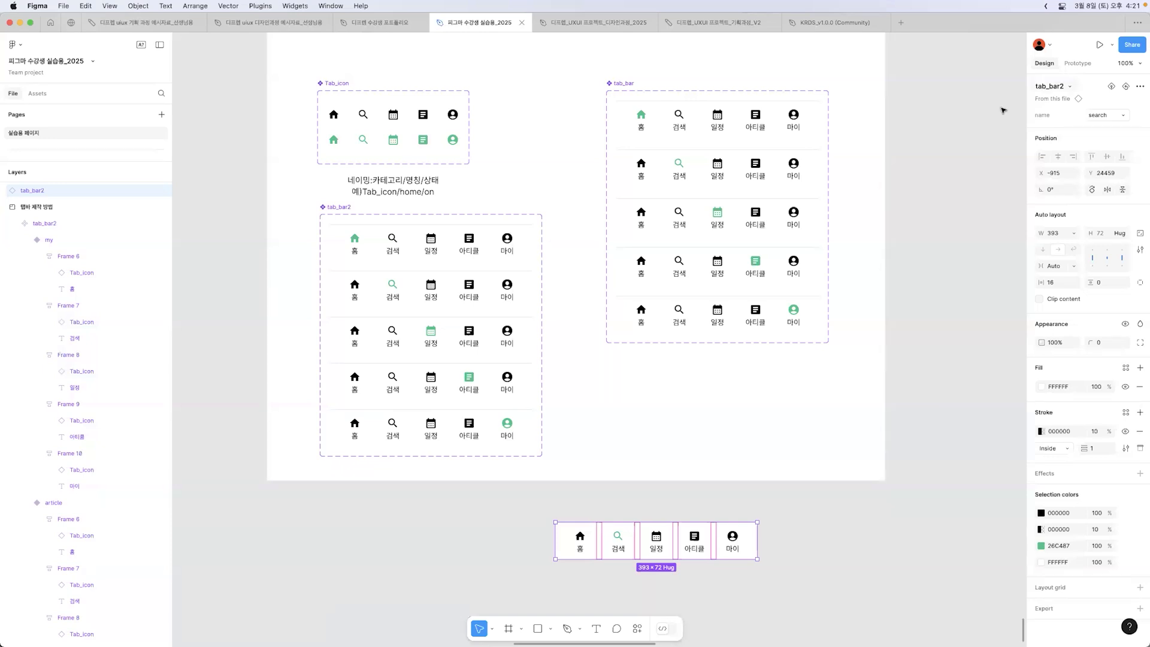
{"action": "left_click", "coordinate": [771, 135]}
{"action": "left_click", "coordinate": [766, 164]}
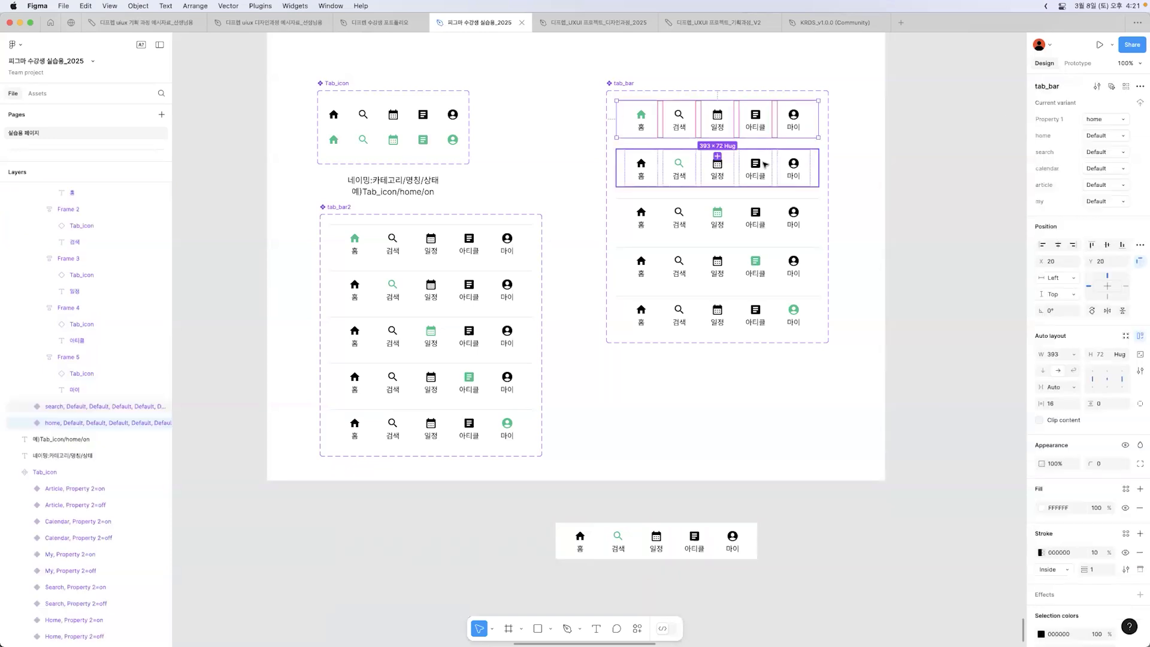
{"action": "left_click", "coordinate": [705, 378]}
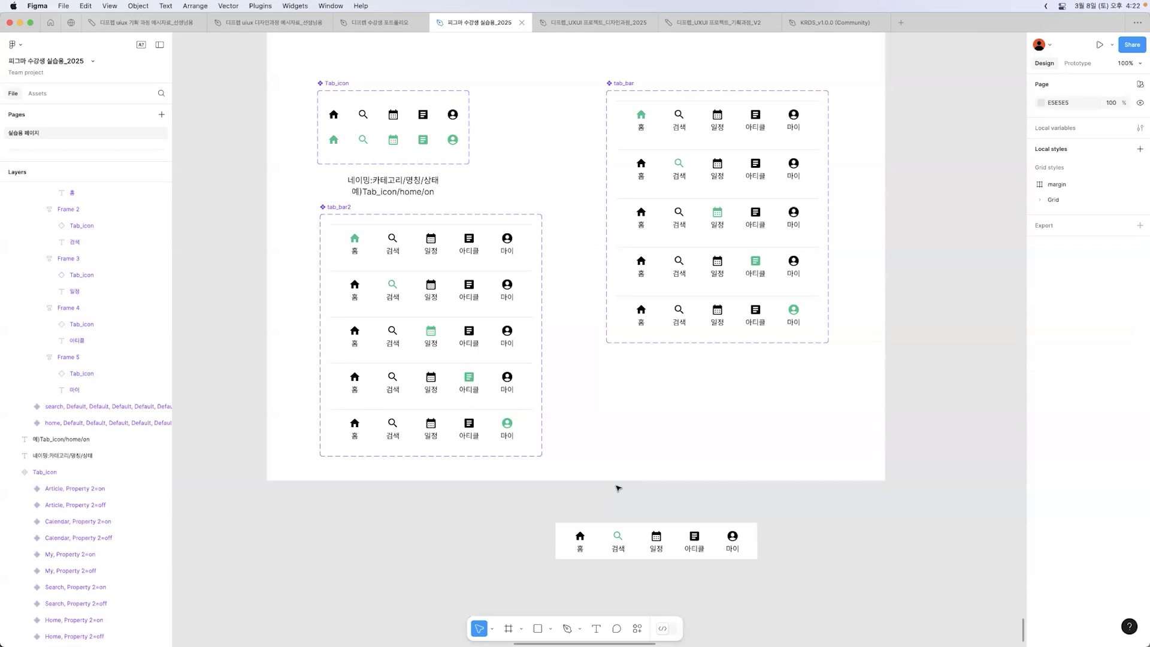
{"action": "left_click", "coordinate": [327, 208]}
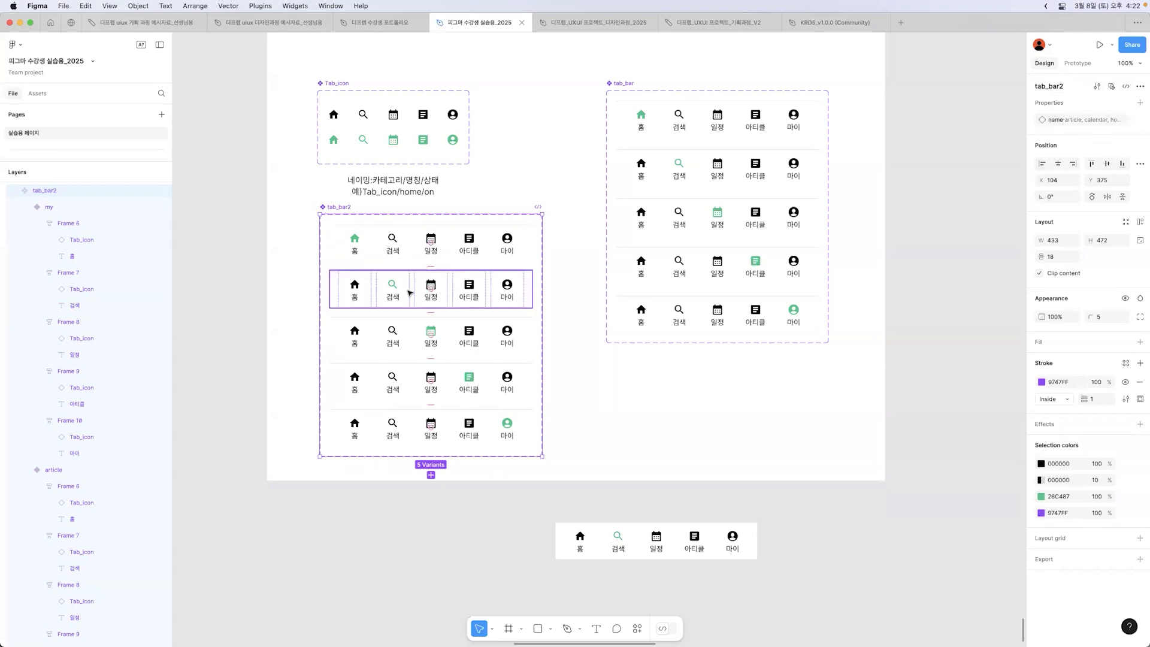
{"action": "left_click", "coordinate": [504, 259]}
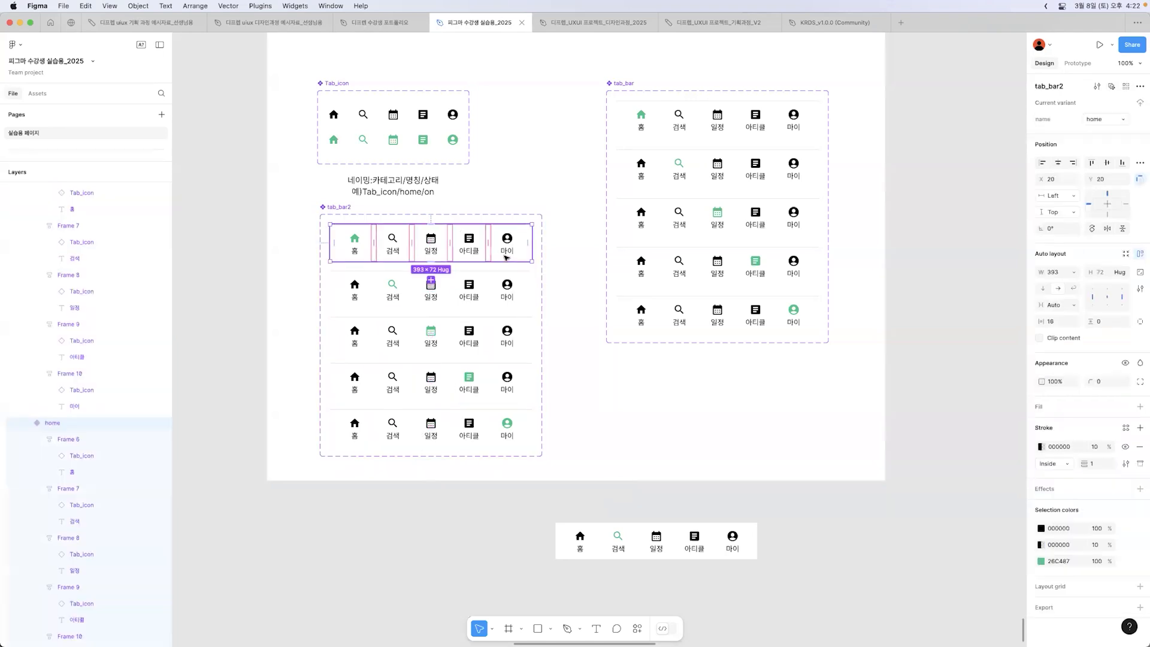
{"action": "left_click", "coordinate": [509, 296]}
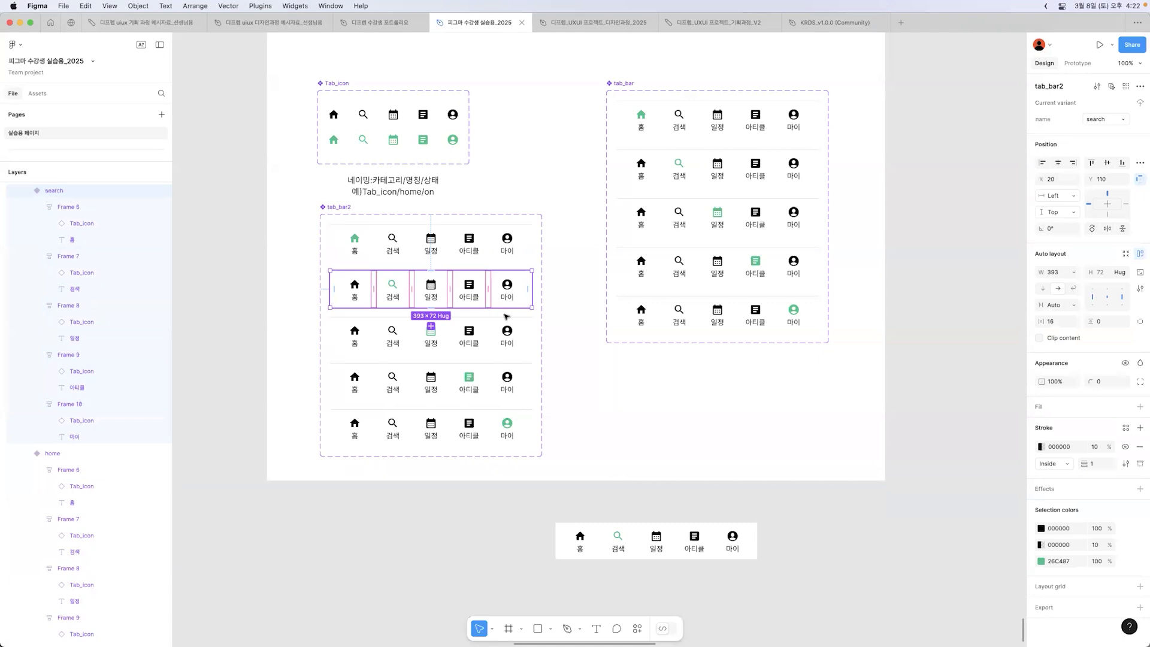
{"action": "left_click", "coordinate": [501, 333]}
{"action": "left_click", "coordinate": [502, 394]}
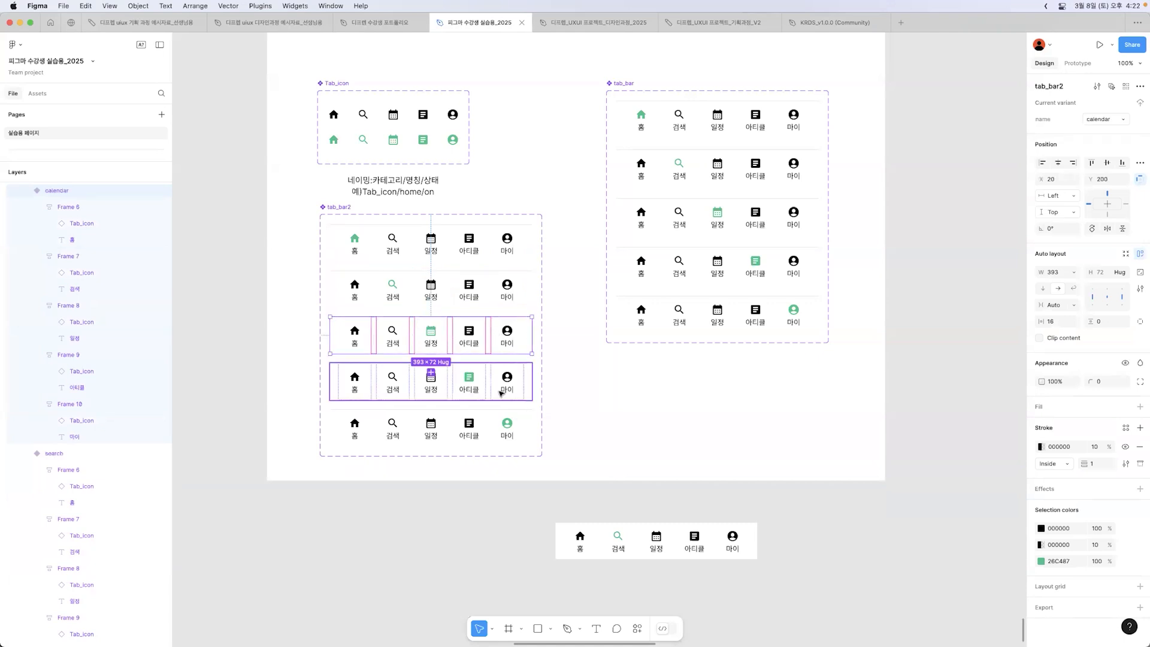
{"action": "left_click", "coordinate": [497, 431]}
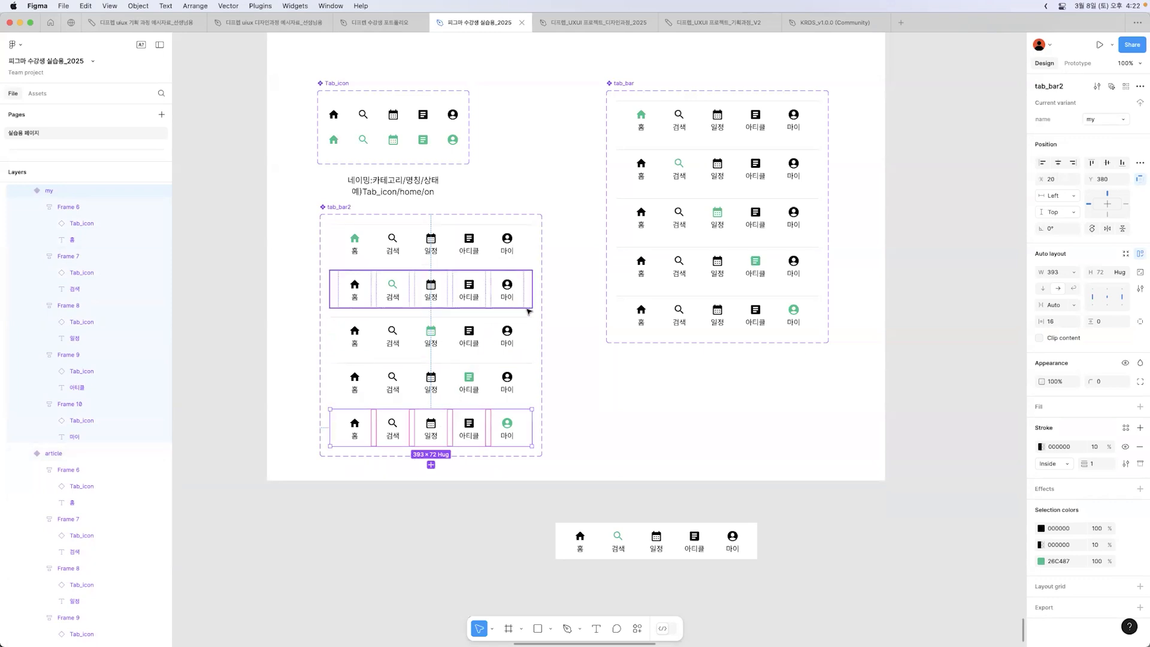
{"action": "left_click", "coordinate": [558, 329]}
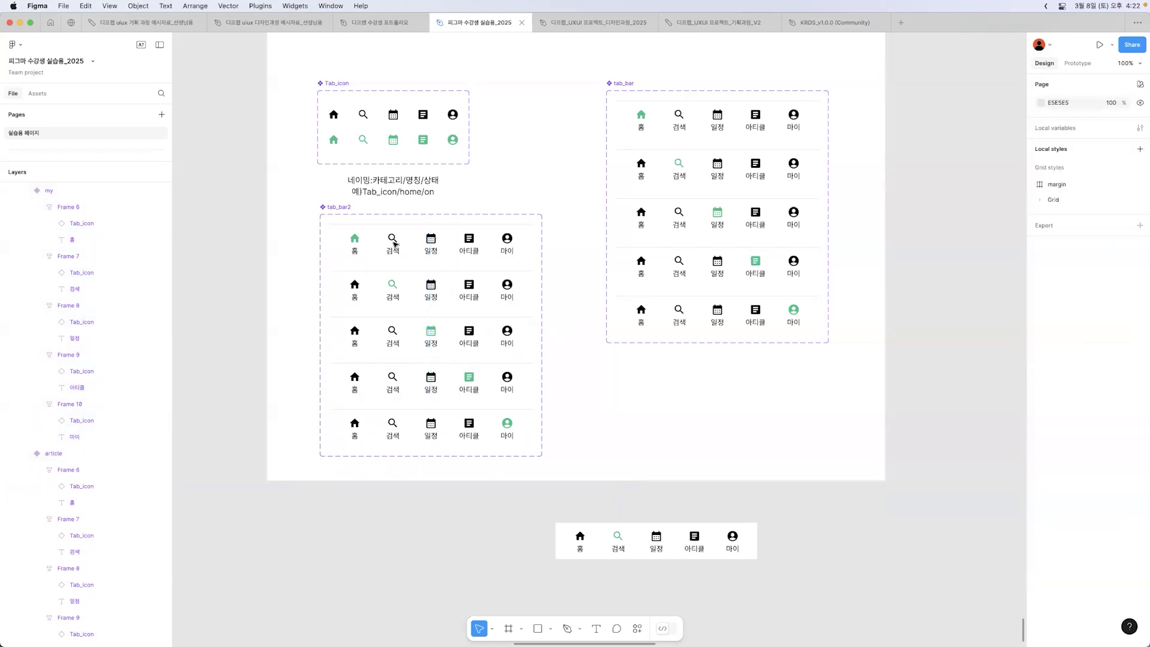
Step: Add a variant property named home with the value Default to the tab_bar2 component set
{"action": "left_click", "coordinate": [342, 208]}
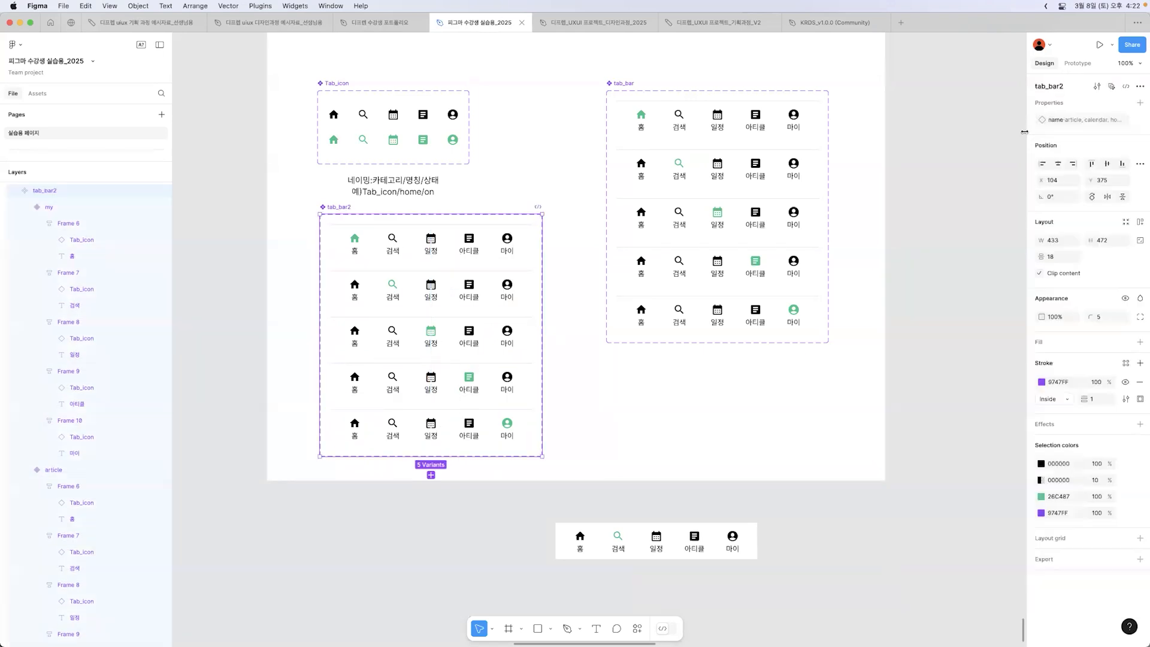
{"action": "left_click", "coordinate": [1140, 103]}
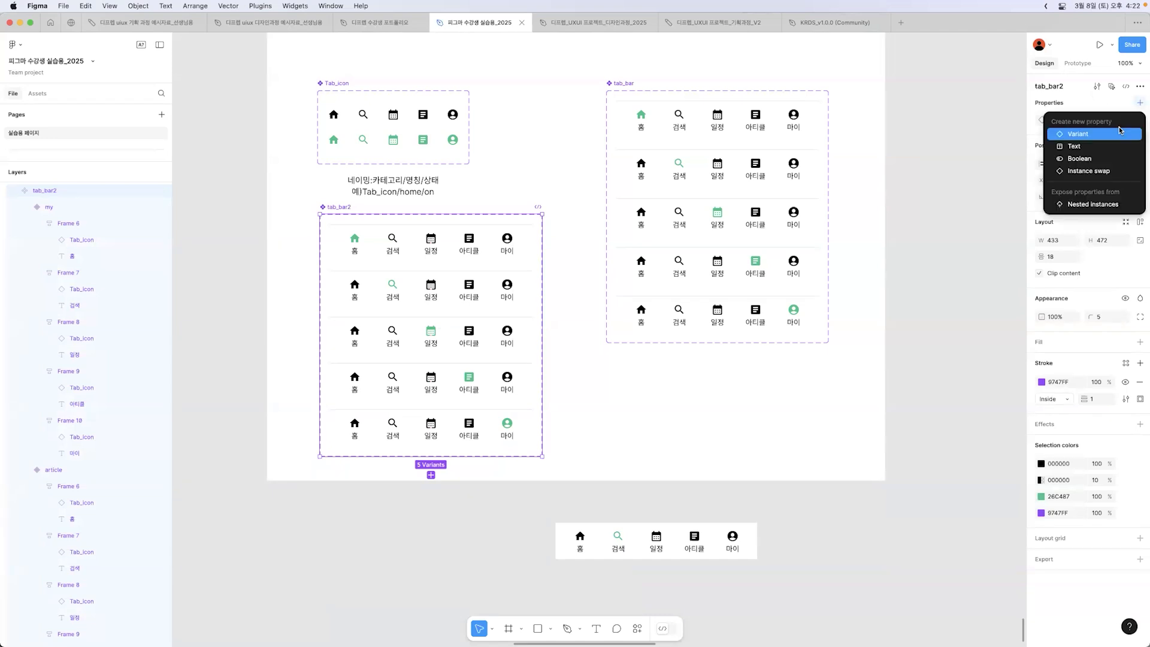
{"action": "left_click", "coordinate": [1081, 134]}
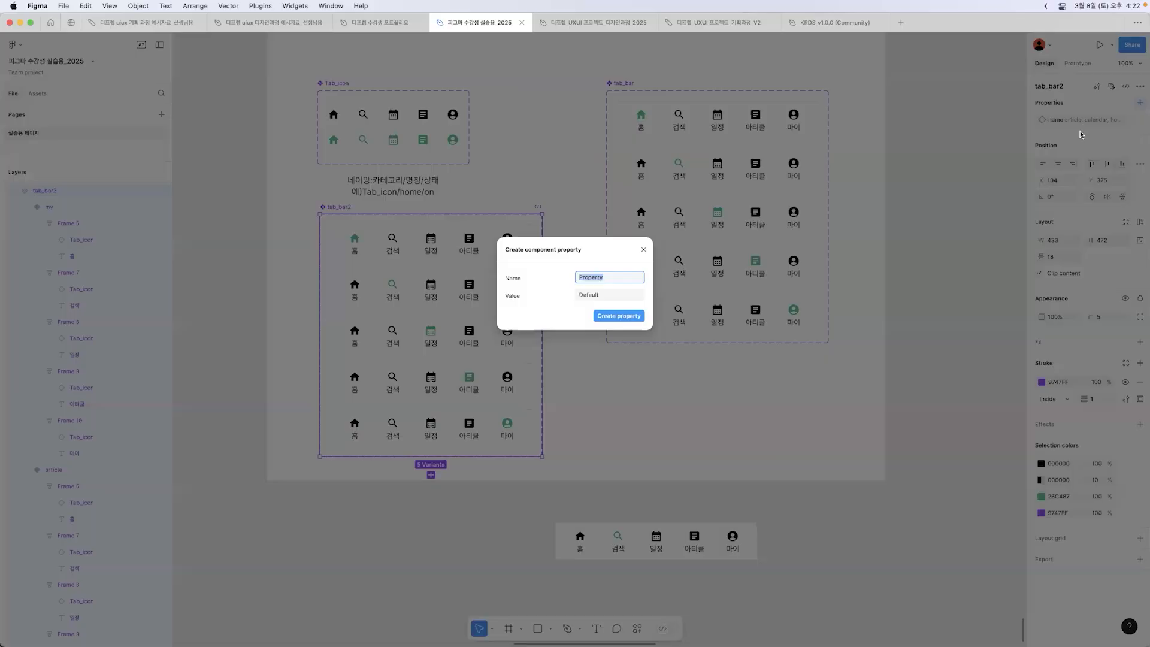
{"action": "type", "text": "home"}
{"action": "key", "text": "Return"}
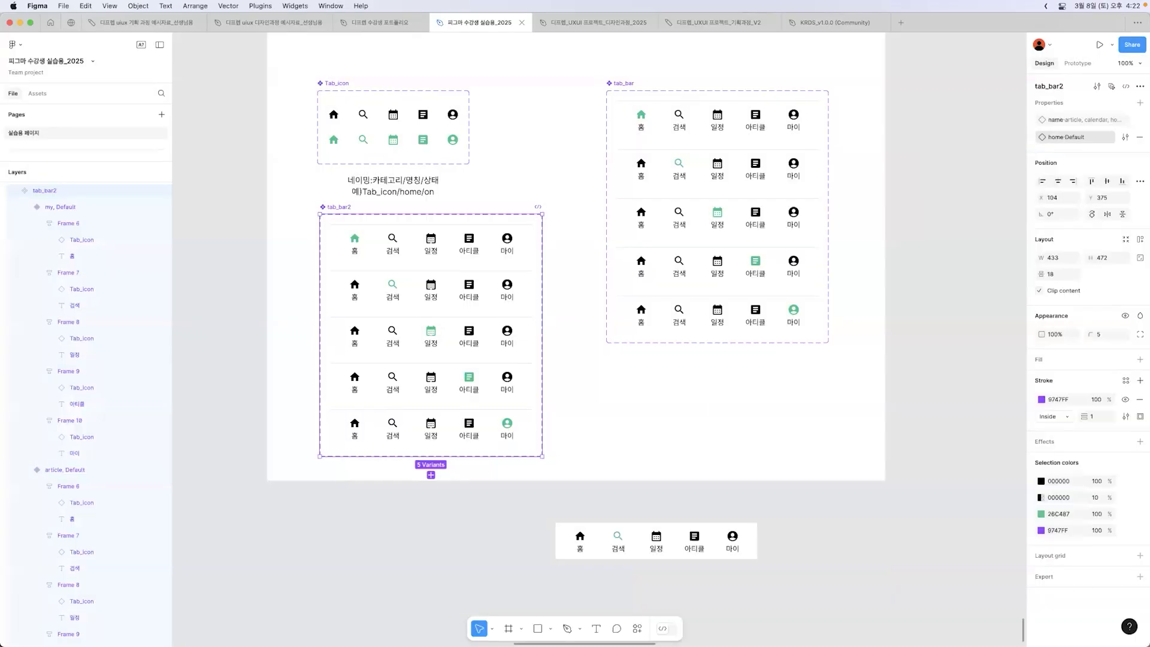
Step: Add a variant property named search with the value Default to the tab_bar2 component set
{"action": "left_click", "coordinate": [1140, 103]}
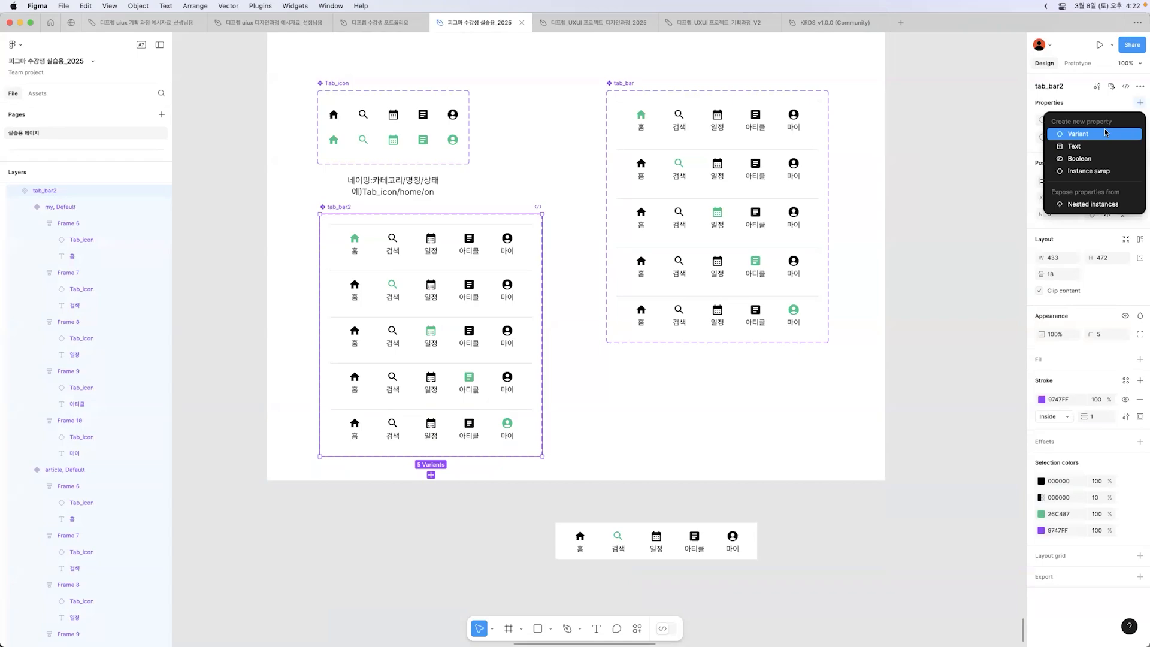
{"action": "left_click", "coordinate": [1106, 133]}
{"action": "type", "text": "arch"}
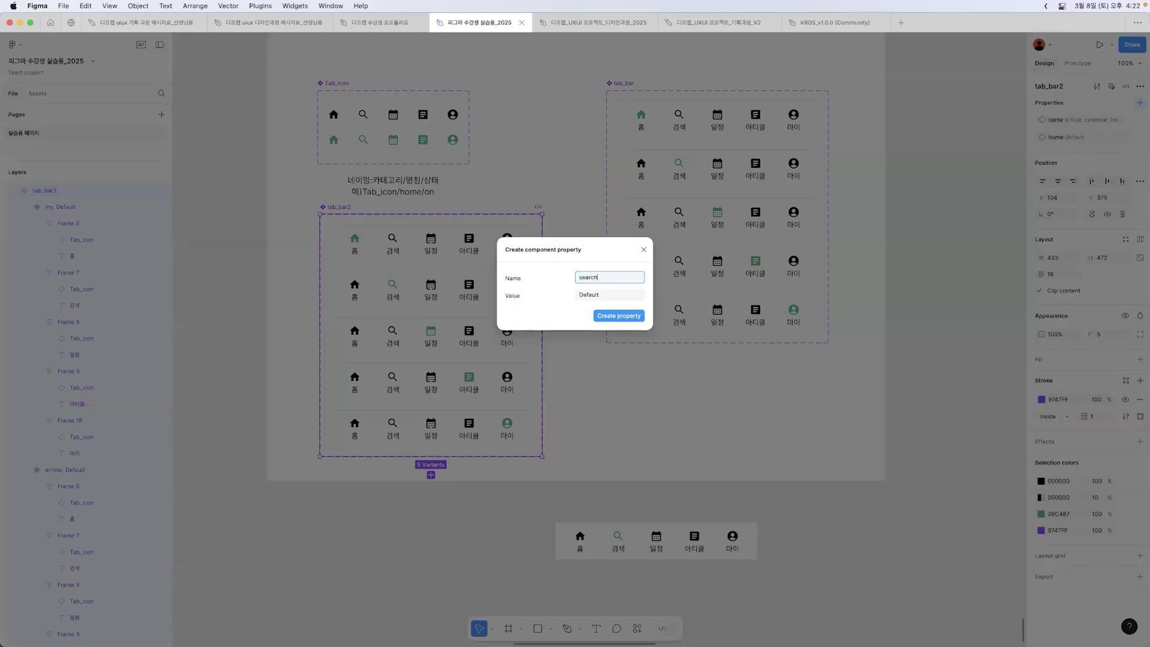
{"action": "key", "text": "Return"}
Step: Add a variant property named calendar with the value Default to the tab_bar2 component set
{"action": "left_click", "coordinate": [1140, 103]}
{"action": "left_click", "coordinate": [1119, 129]}
{"action": "left_click", "coordinate": [1140, 103]}
{"action": "left_click", "coordinate": [1108, 133]}
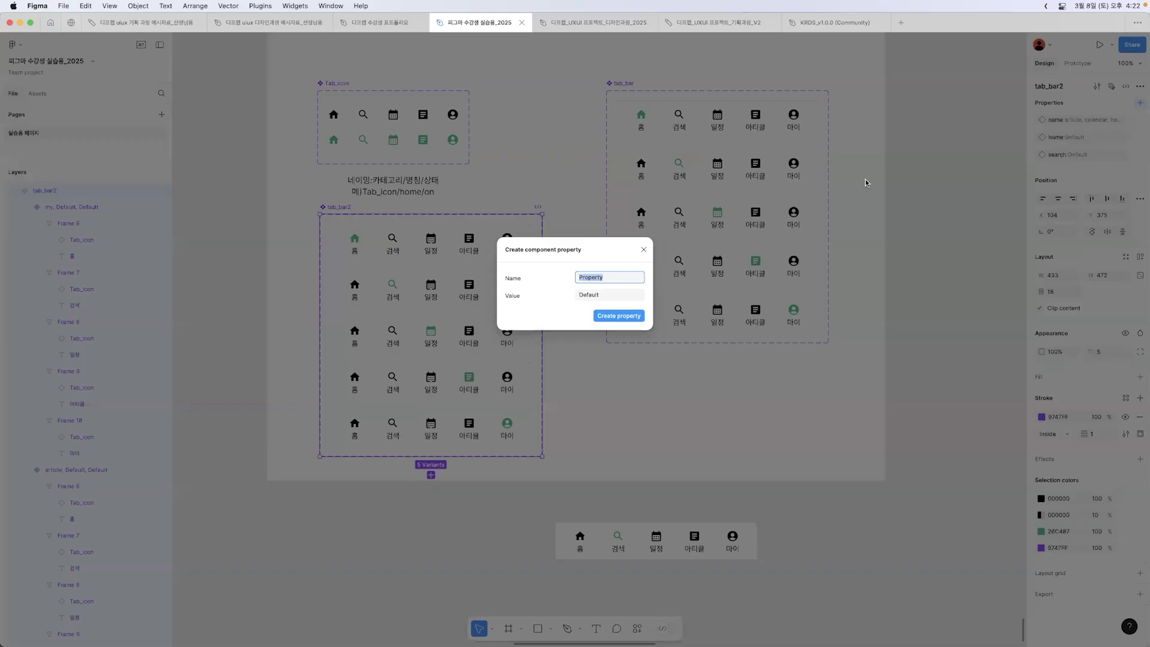
{"action": "type", "text": "calendar"}
{"action": "key", "text": "Return"}
Step: Add a variant property named article with the value Default to the tab_bar2 component set
{"action": "left_click", "coordinate": [1140, 103]}
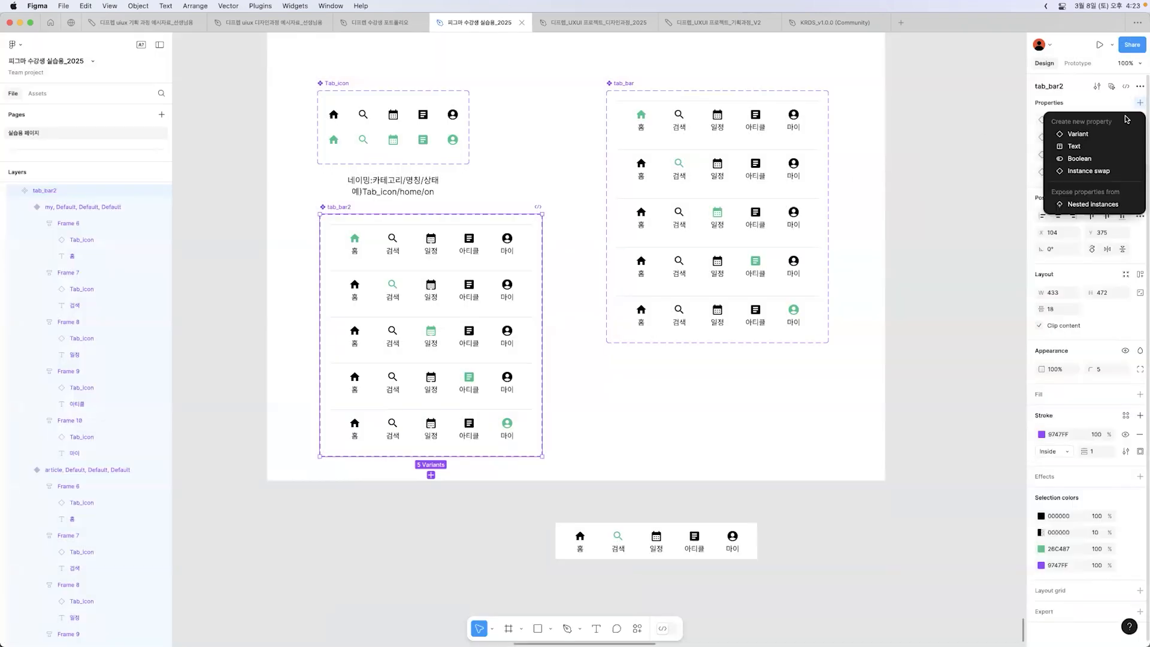
{"action": "left_click", "coordinate": [1118, 133]}
{"action": "type", "text": "ar"}
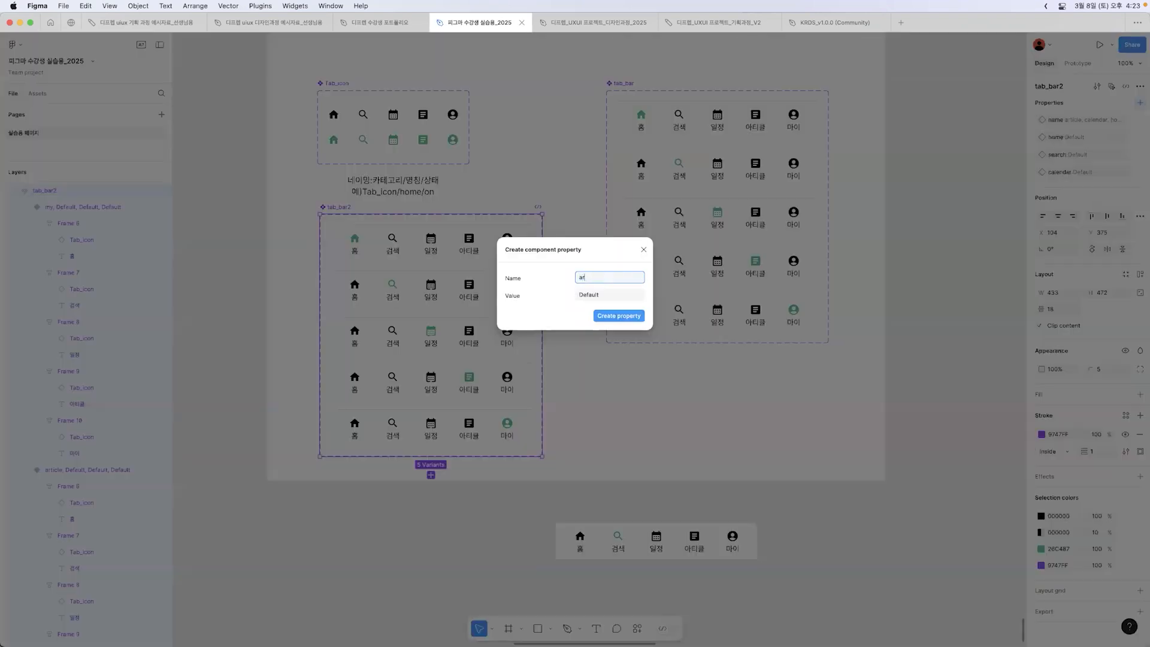
{"action": "type", "text": "ticle"}
{"action": "key", "text": "Return"}
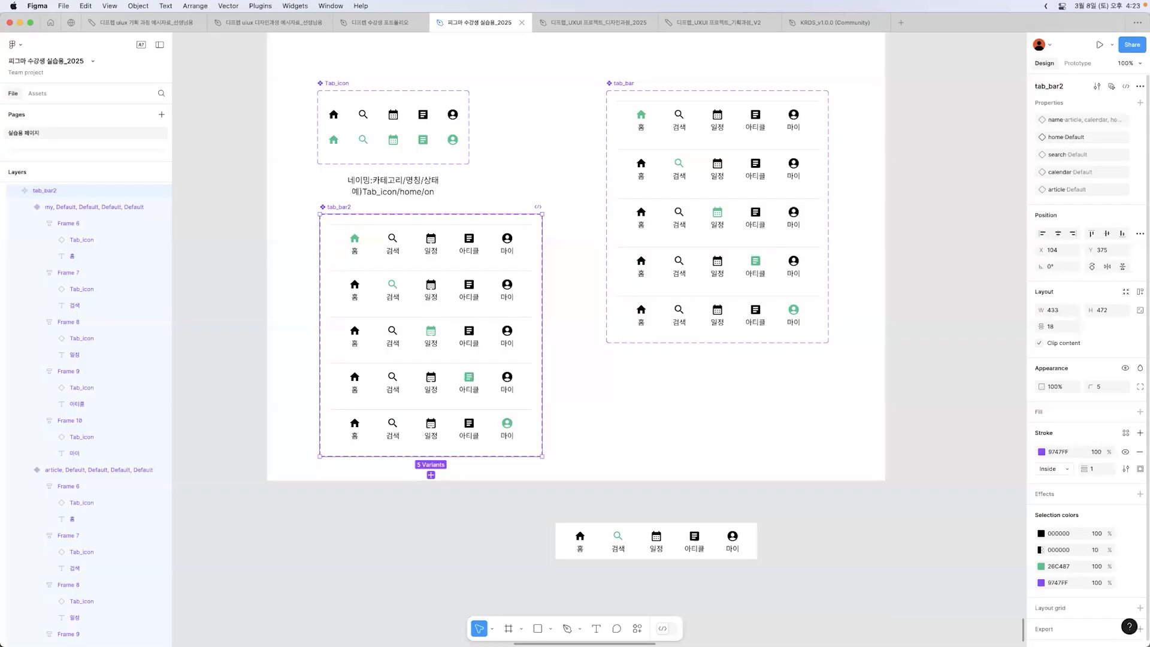
Step: Add a variant property named my with the value Default to the tab_bar2 component set
{"action": "left_click", "coordinate": [1140, 102]}
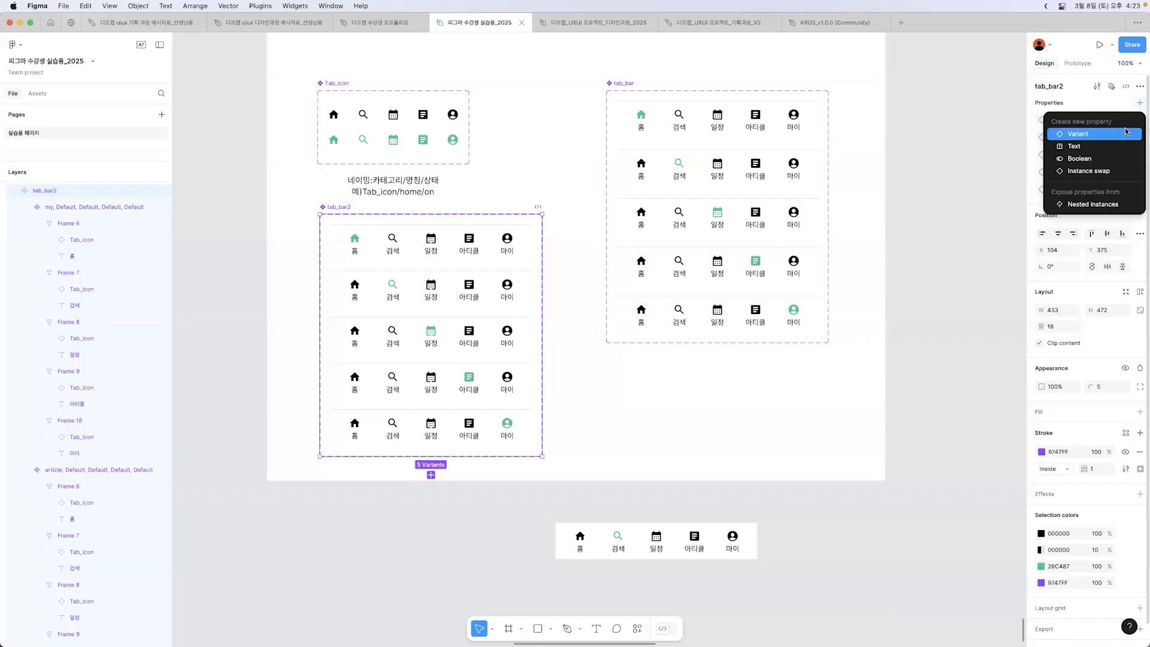
{"action": "left_click", "coordinate": [1119, 133]}
{"action": "type", "text": "m"}
{"action": "key", "text": "Return"}
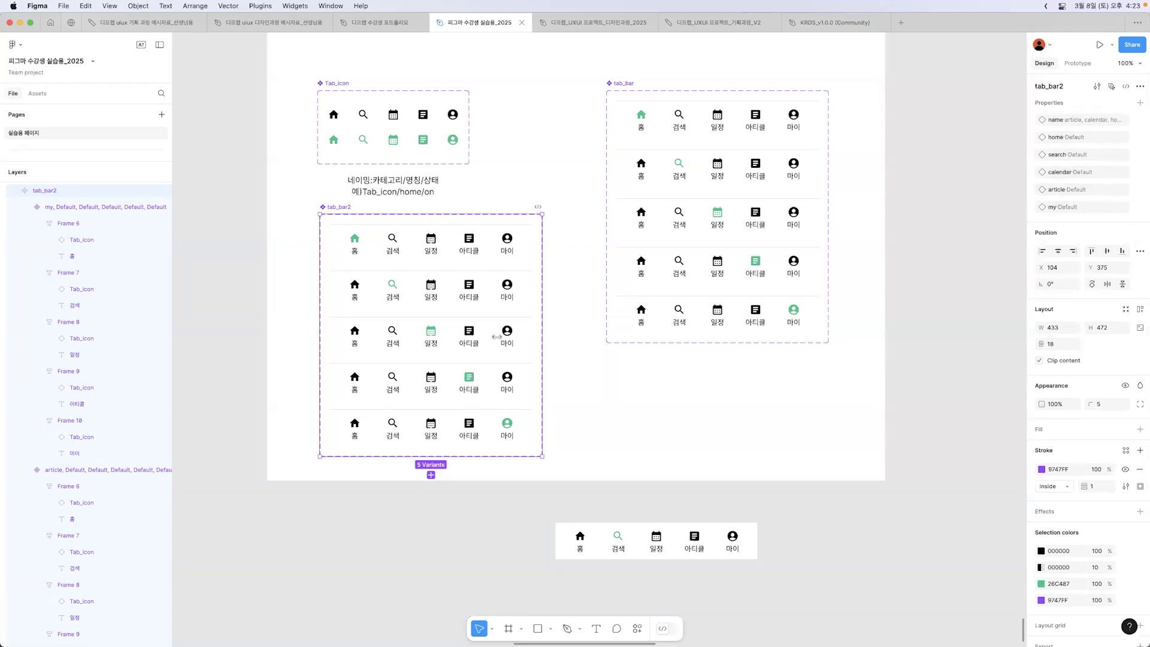
Step: For the home variant of tab_bar2, set home to on and search, calendar, article and my to off
{"action": "left_click", "coordinate": [489, 260]}
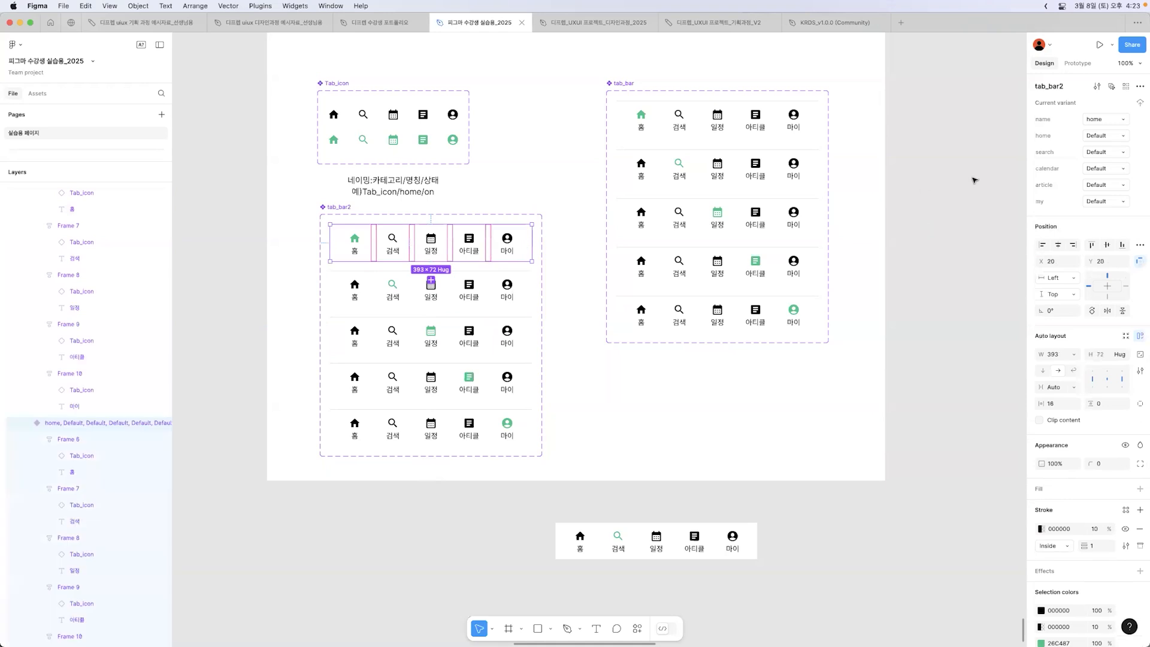
{"action": "left_click", "coordinate": [1118, 136]}
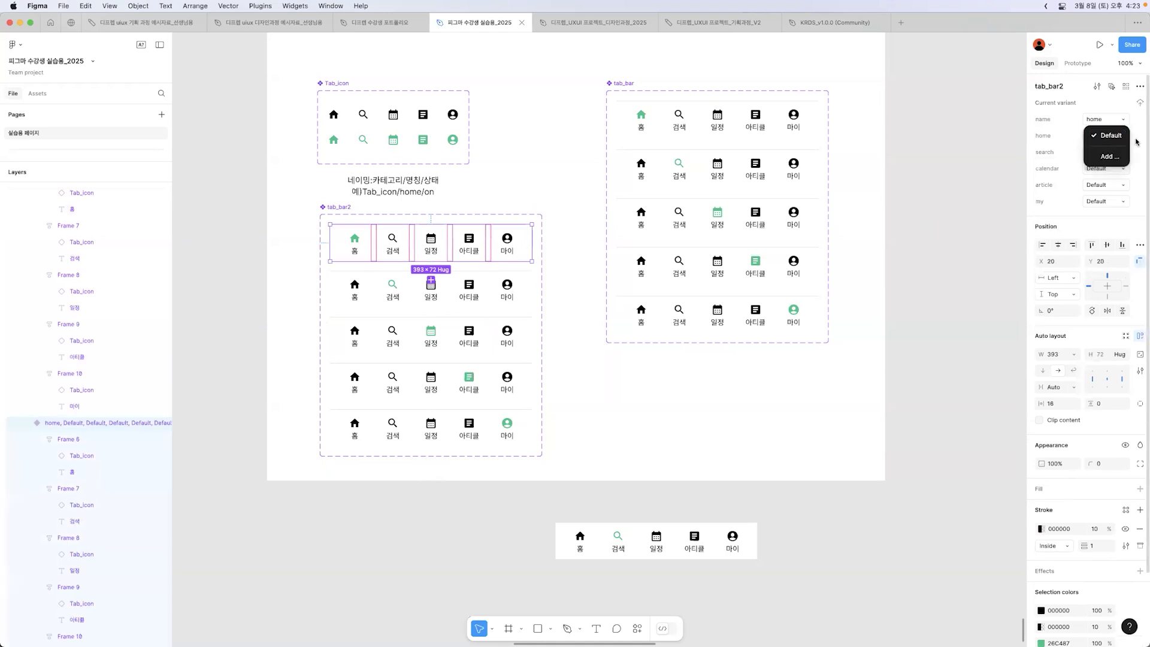
{"action": "left_click", "coordinate": [1111, 139]}
{"action": "left_click", "coordinate": [1109, 139]}
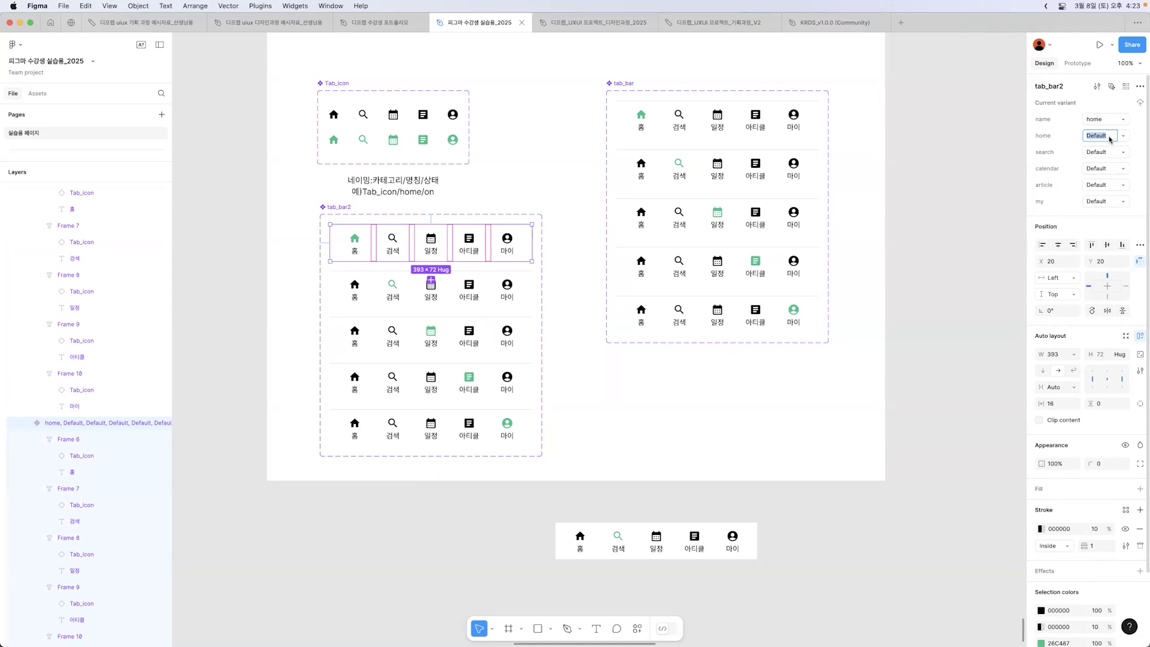
{"action": "type", "text": "on"}
{"action": "left_click", "coordinate": [1100, 157]}
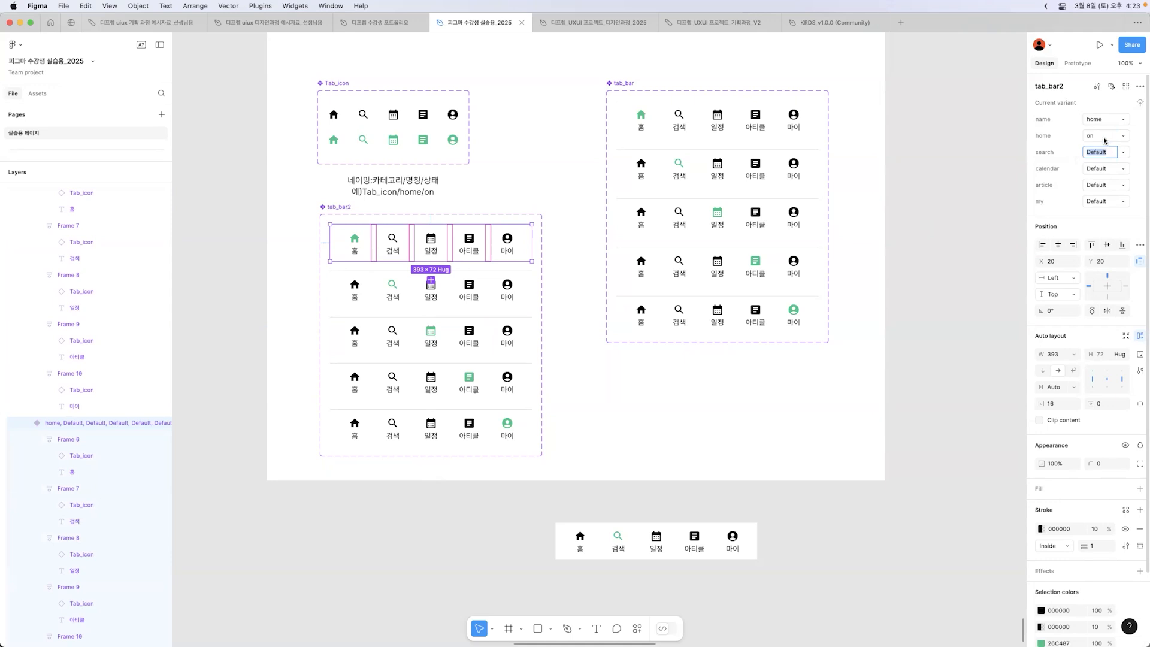
{"action": "type", "text": "off"}
{"action": "left_click", "coordinate": [1103, 171]}
{"action": "type", "text": "off"}
{"action": "left_click", "coordinate": [1103, 184]}
{"action": "type", "text": "off"}
{"action": "left_click", "coordinate": [1107, 202]}
{"action": "type", "text": "off"}
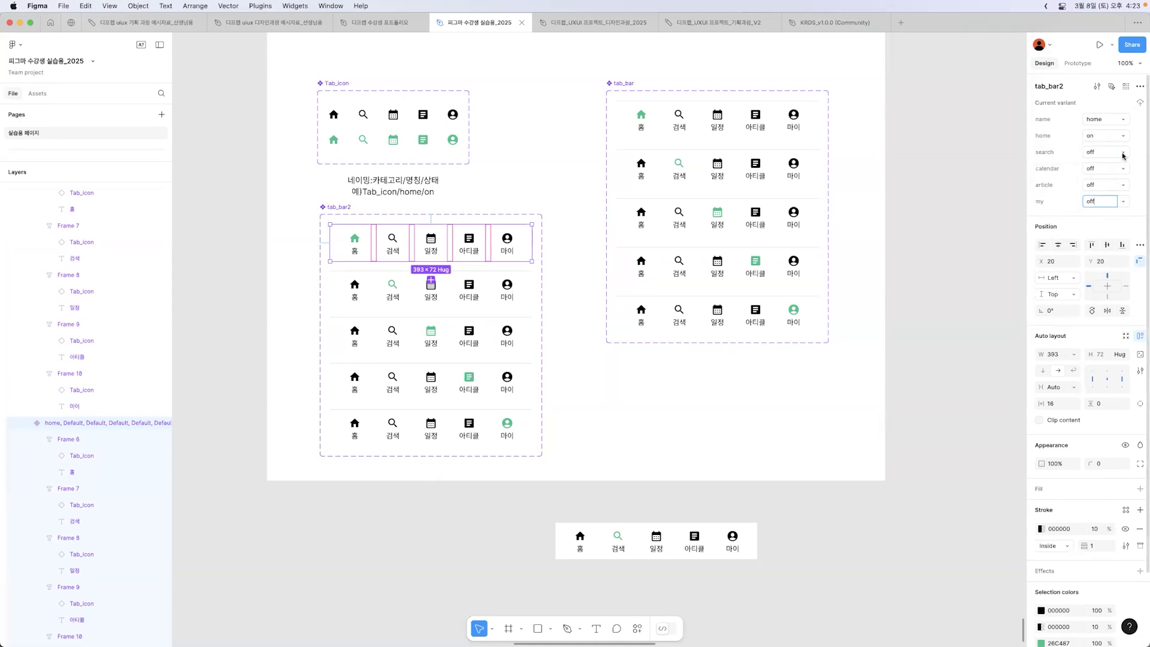
Step: For the search variant of tab_bar2, set search to on and home, calendar, article and my to off
{"action": "left_click", "coordinate": [488, 300]}
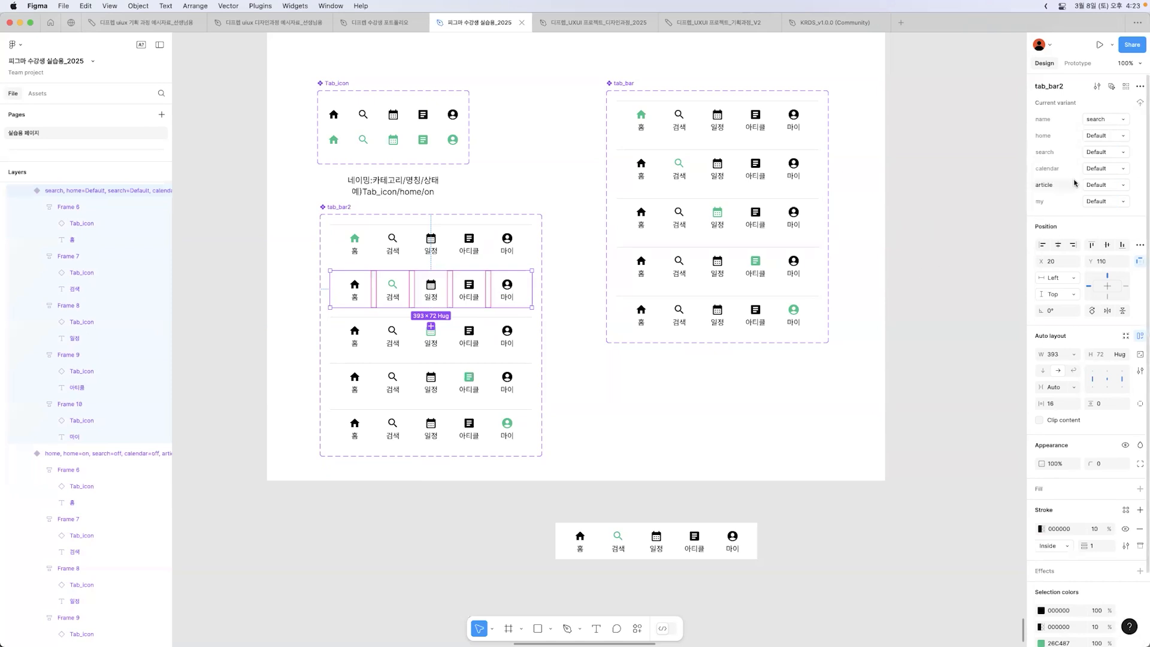
{"action": "key", "text": "super+a"}
{"action": "type", "text": "off"}
{"action": "left_click", "coordinate": [1113, 152]}
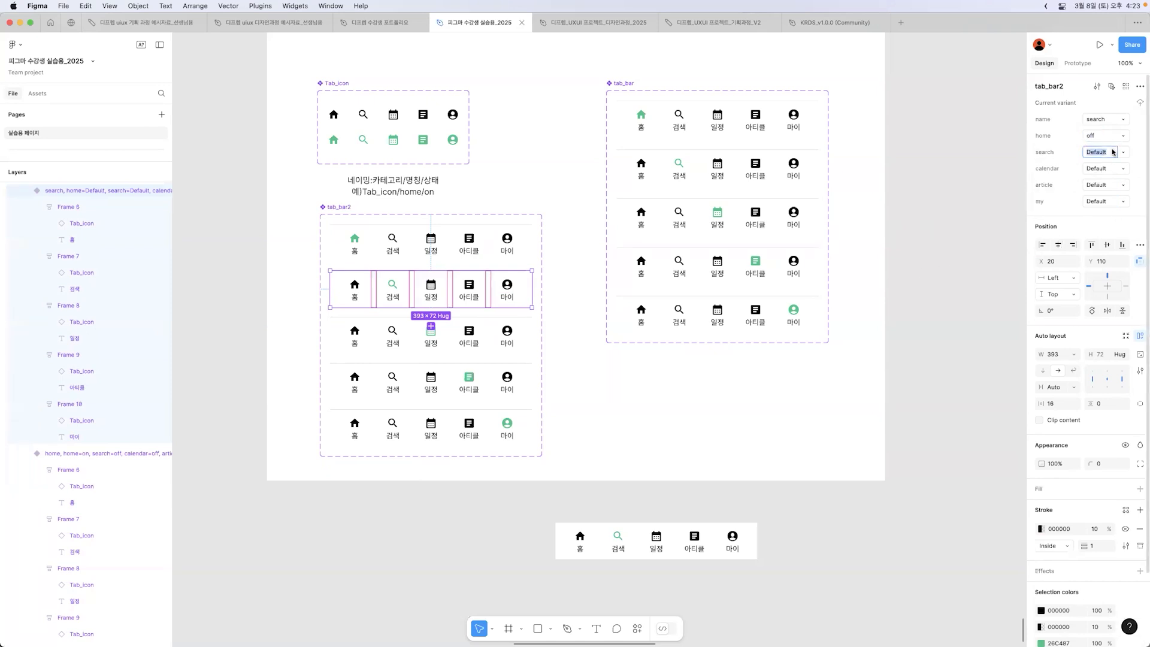
{"action": "type", "text": "off"}
{"action": "left_click", "coordinate": [1110, 169]}
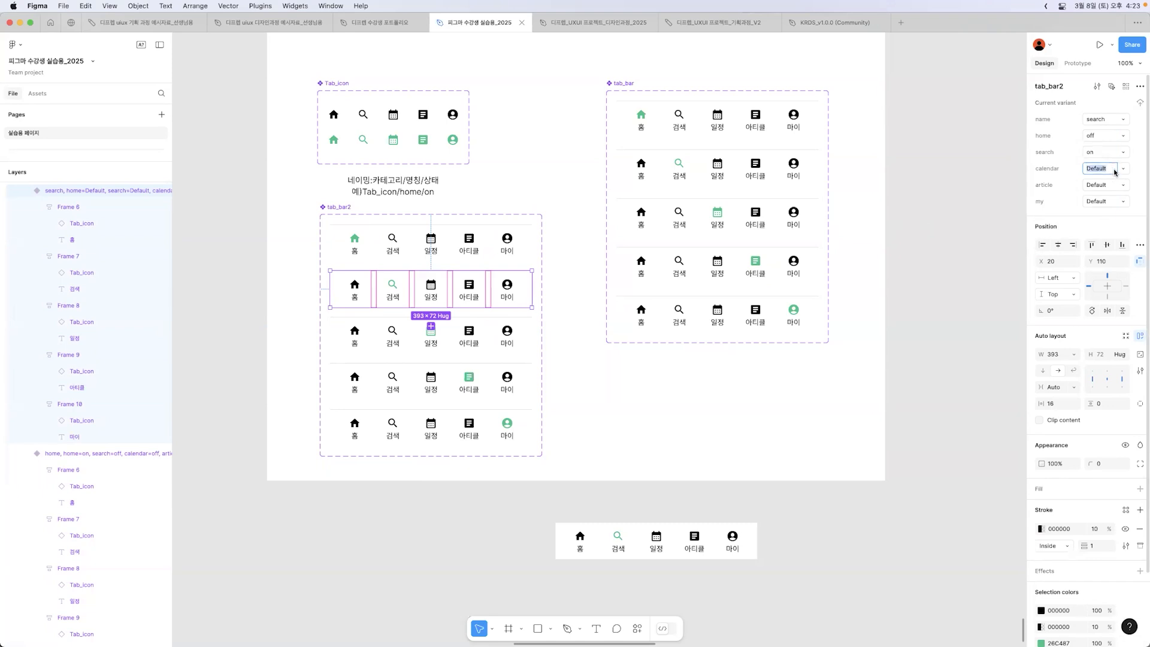
{"action": "left_click", "coordinate": [1124, 169]}
{"action": "left_click", "coordinate": [1112, 182]}
{"action": "left_click", "coordinate": [1123, 186]}
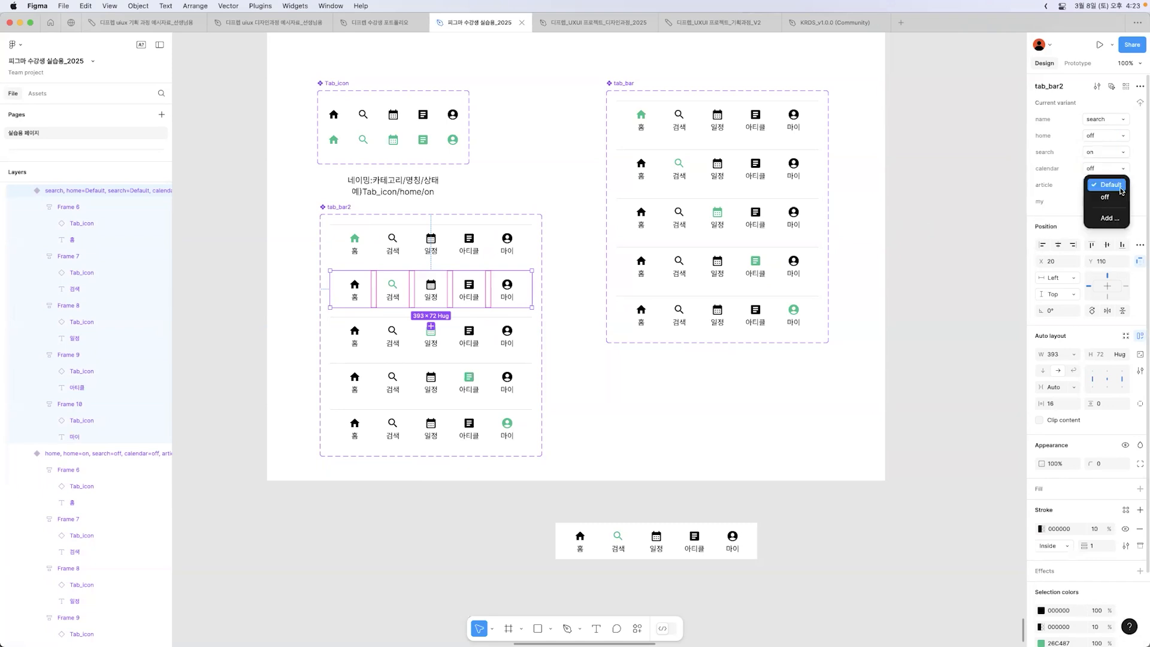
{"action": "left_click", "coordinate": [1121, 199]}
{"action": "left_click", "coordinate": [1122, 202]}
{"action": "left_click", "coordinate": [1108, 214]}
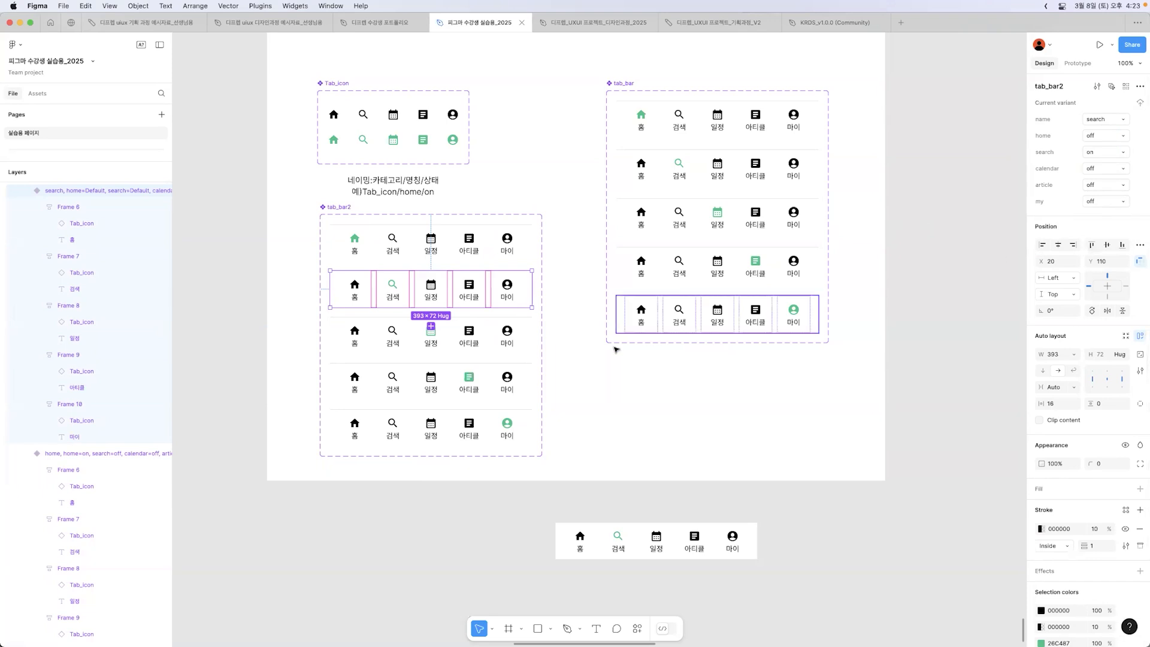
Step: For the calendar variant of tab_bar2, set calendar to on and home, search, article and my to off
{"action": "left_click", "coordinate": [479, 345]}
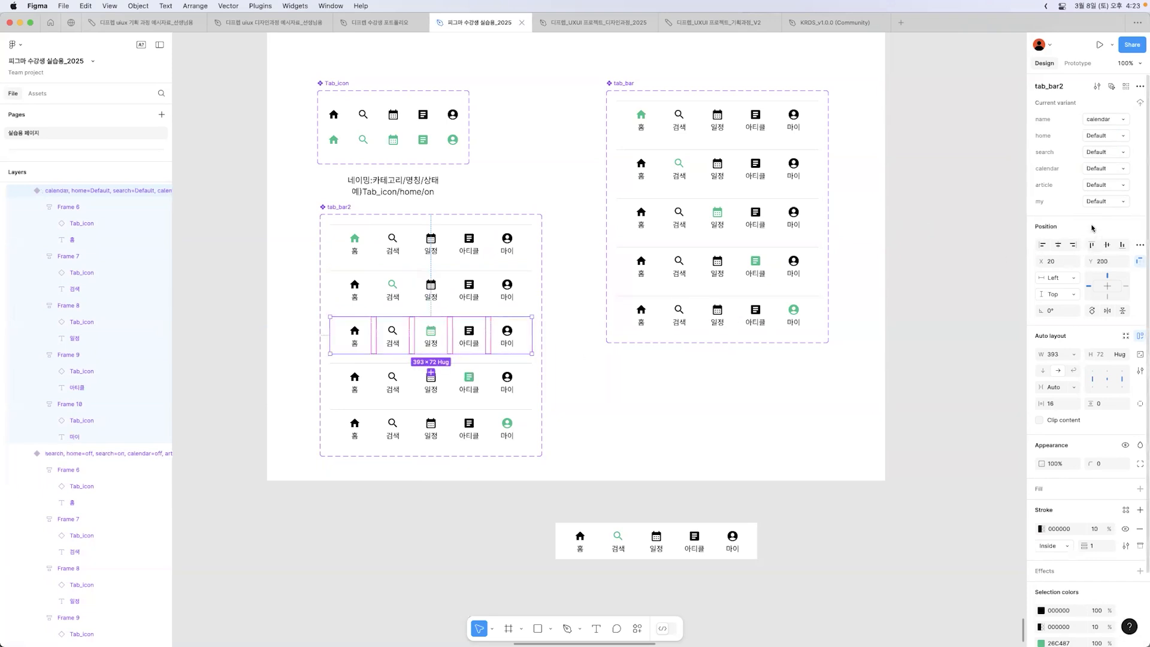
{"action": "left_click", "coordinate": [1125, 136]}
{"action": "left_click", "coordinate": [1105, 160]}
{"action": "left_click", "coordinate": [1125, 154]}
{"action": "left_click", "coordinate": [1118, 164]}
{"action": "left_click", "coordinate": [1116, 170]}
{"action": "type", "text": "on"}
{"action": "left_click", "coordinate": [1121, 186]}
{"action": "left_click", "coordinate": [1118, 197]}
{"action": "left_click", "coordinate": [1117, 204]}
{"action": "left_click", "coordinate": [1111, 203]}
Step: For the article variant of tab_bar2, set article to on and home, search, calendar and my to off
{"action": "left_click", "coordinate": [475, 396]}
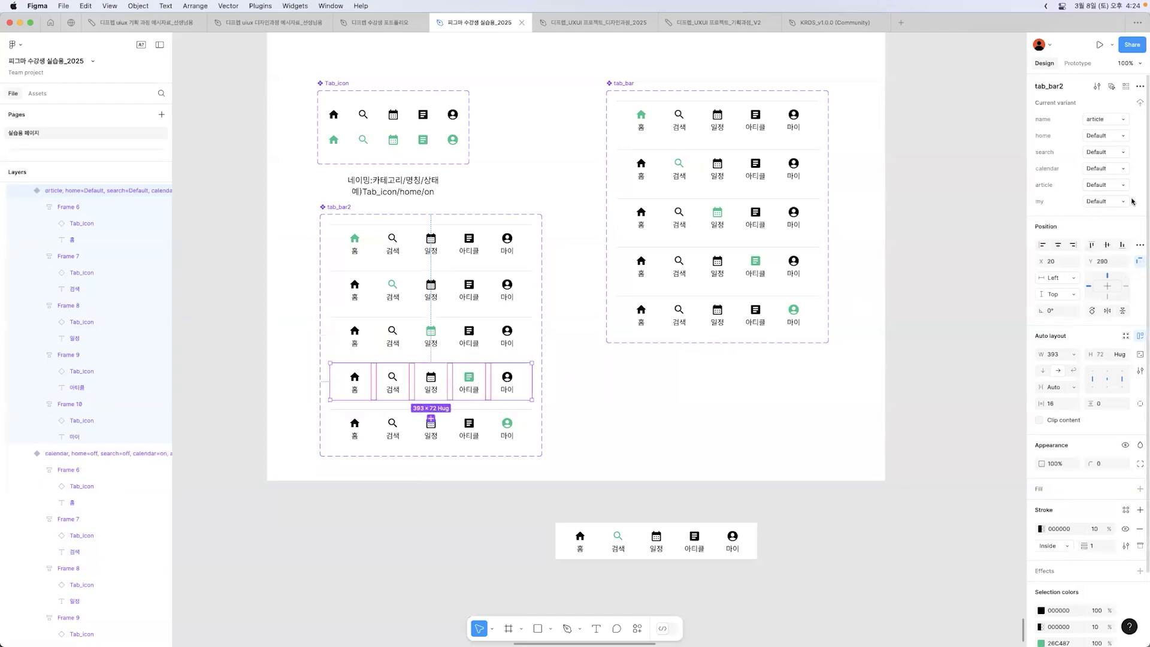
{"action": "left_click", "coordinate": [1117, 136]}
{"action": "left_click", "coordinate": [1116, 147]}
{"action": "left_click", "coordinate": [1125, 136]}
{"action": "left_click", "coordinate": [1124, 148]}
{"action": "left_click", "coordinate": [1125, 152]}
{"action": "left_click", "coordinate": [1122, 164]}
{"action": "left_click", "coordinate": [1121, 170]}
{"action": "left_click", "coordinate": [1117, 181]}
{"action": "left_click", "coordinate": [1111, 185]}
{"action": "type", "text": "on"}
{"action": "left_click", "coordinate": [1117, 204]}
{"action": "left_click", "coordinate": [1102, 214]}
Step: For the my variant of tab_bar2, set my to on and home, search, calendar and article to off
{"action": "left_click", "coordinate": [515, 426]}
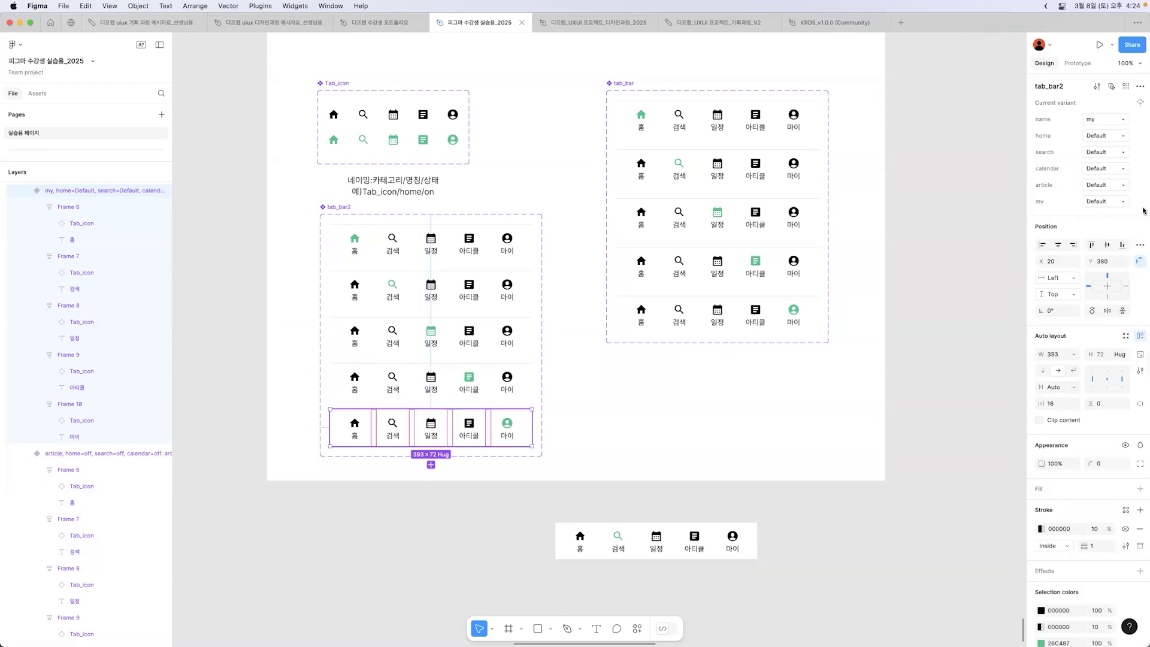
{"action": "left_click", "coordinate": [1117, 136]}
{"action": "left_click", "coordinate": [1106, 160]}
{"action": "left_click", "coordinate": [1118, 152]}
{"action": "left_click", "coordinate": [1105, 177]}
{"action": "left_click", "coordinate": [1122, 168]}
{"action": "left_click", "coordinate": [1118, 180]}
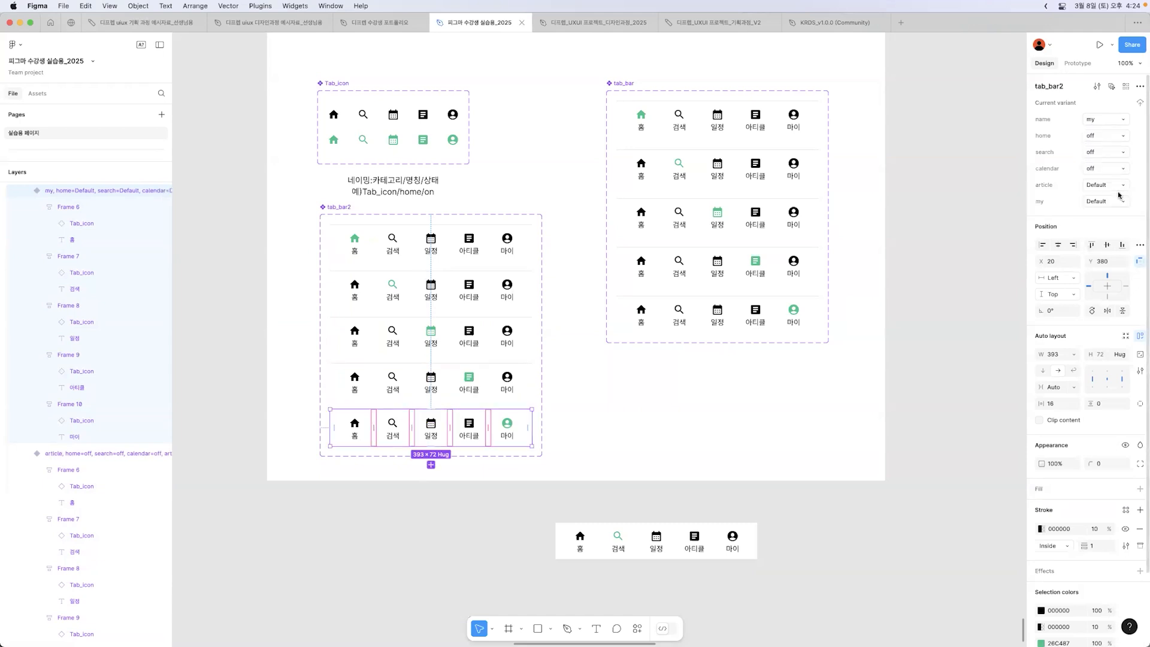
{"action": "left_click", "coordinate": [1119, 187]}
{"action": "left_click", "coordinate": [1117, 197]}
{"action": "left_click", "coordinate": [1116, 202]}
{"action": "left_click", "coordinate": [662, 410]}
Step: Test a tab_bar2 instance by switching on its search, calendar, article and my properties in turn
{"action": "left_click", "coordinate": [324, 207]}
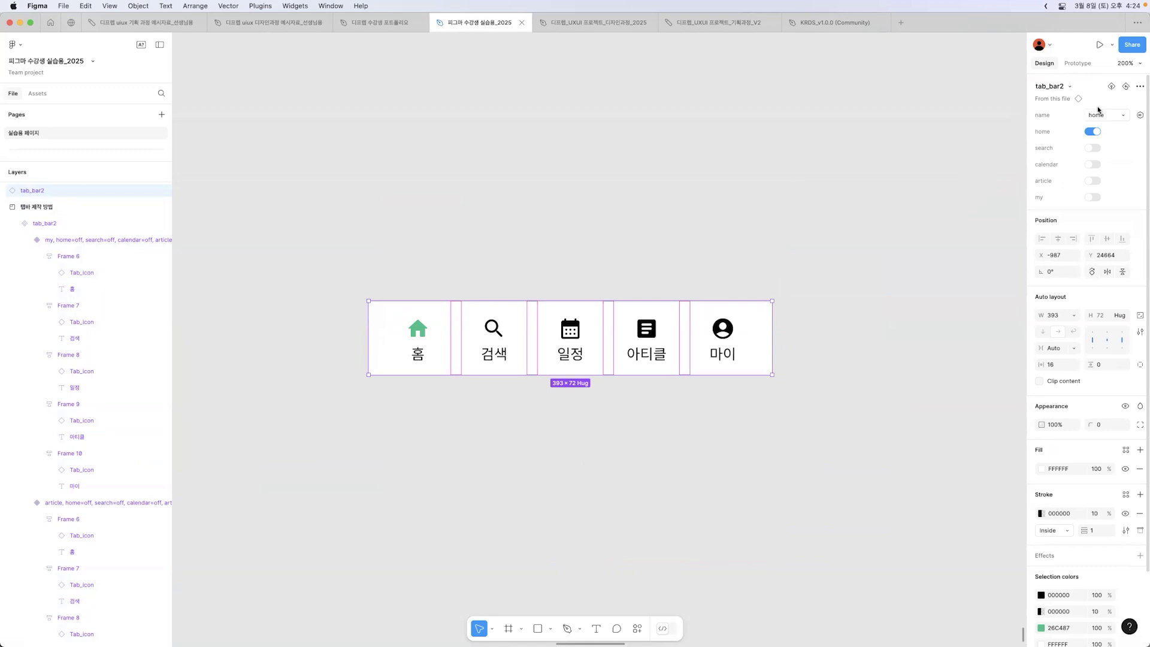
{"action": "left_click", "coordinate": [1097, 150]}
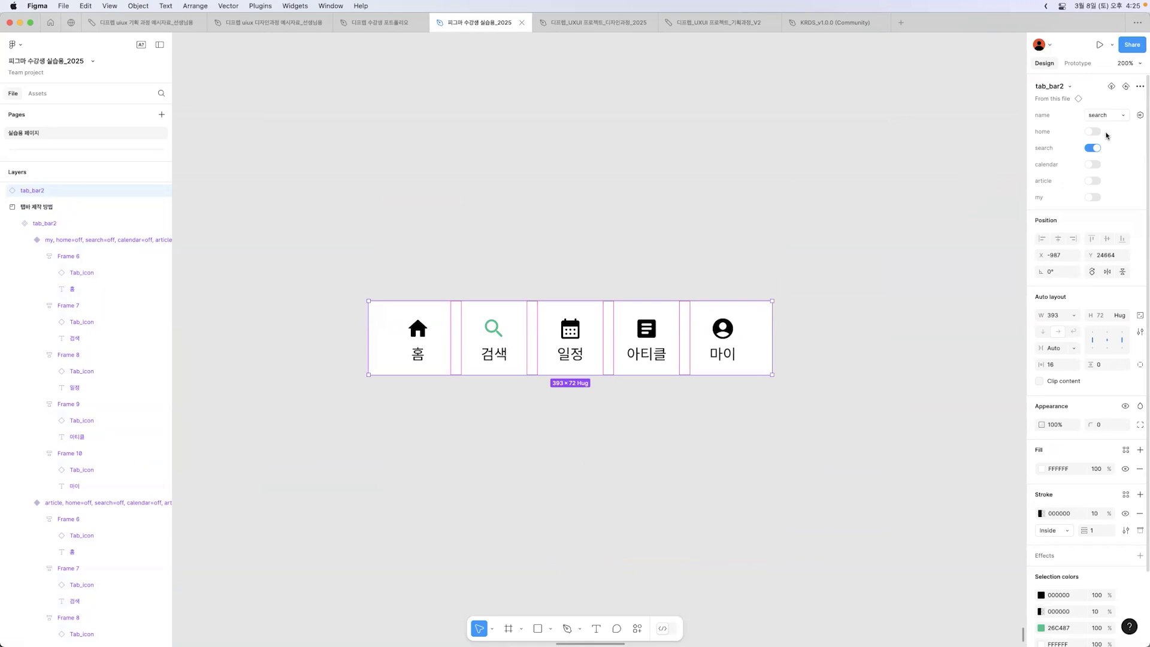
{"action": "left_click", "coordinate": [1094, 165]}
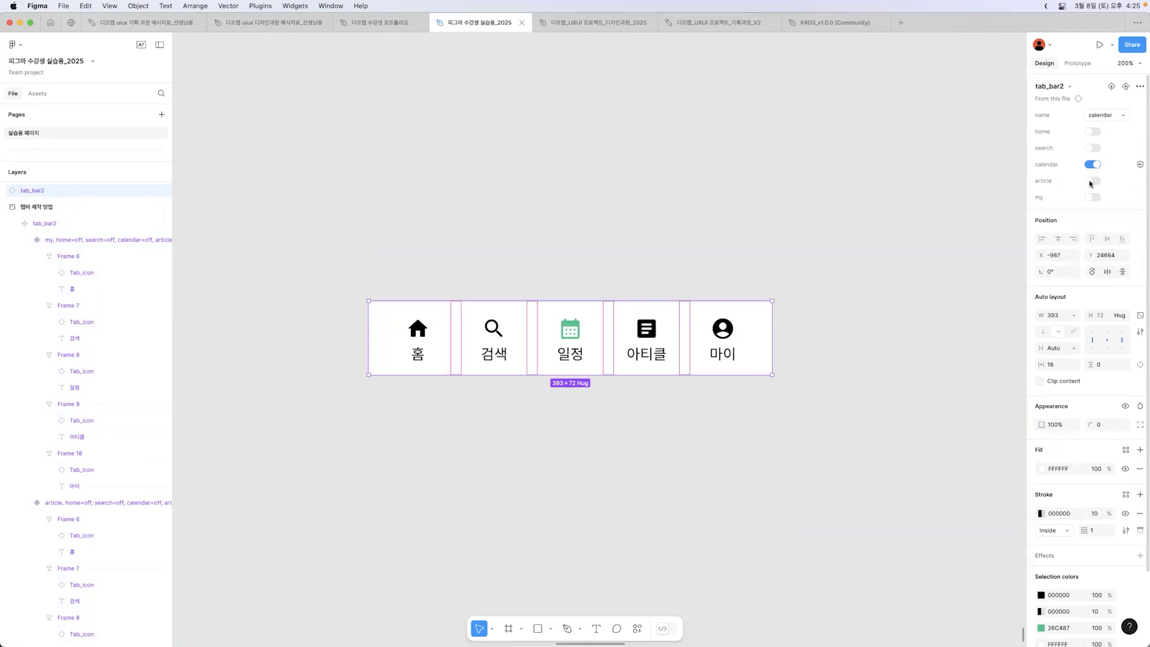
{"action": "left_click", "coordinate": [1091, 182]}
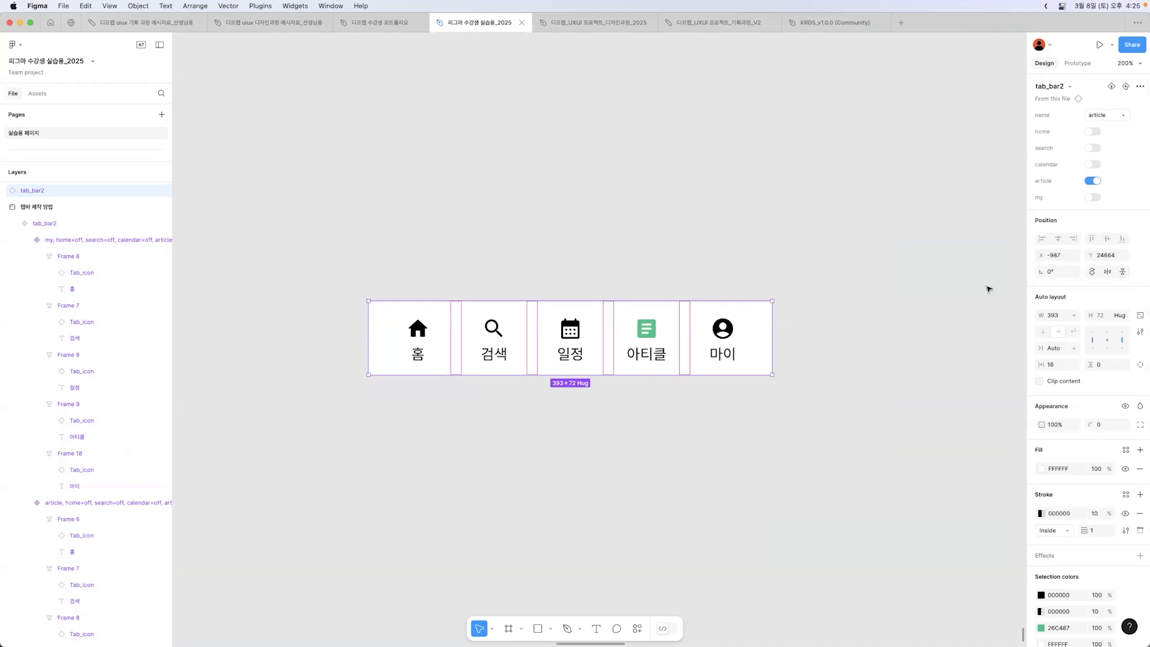
{"action": "left_click", "coordinate": [1094, 197]}
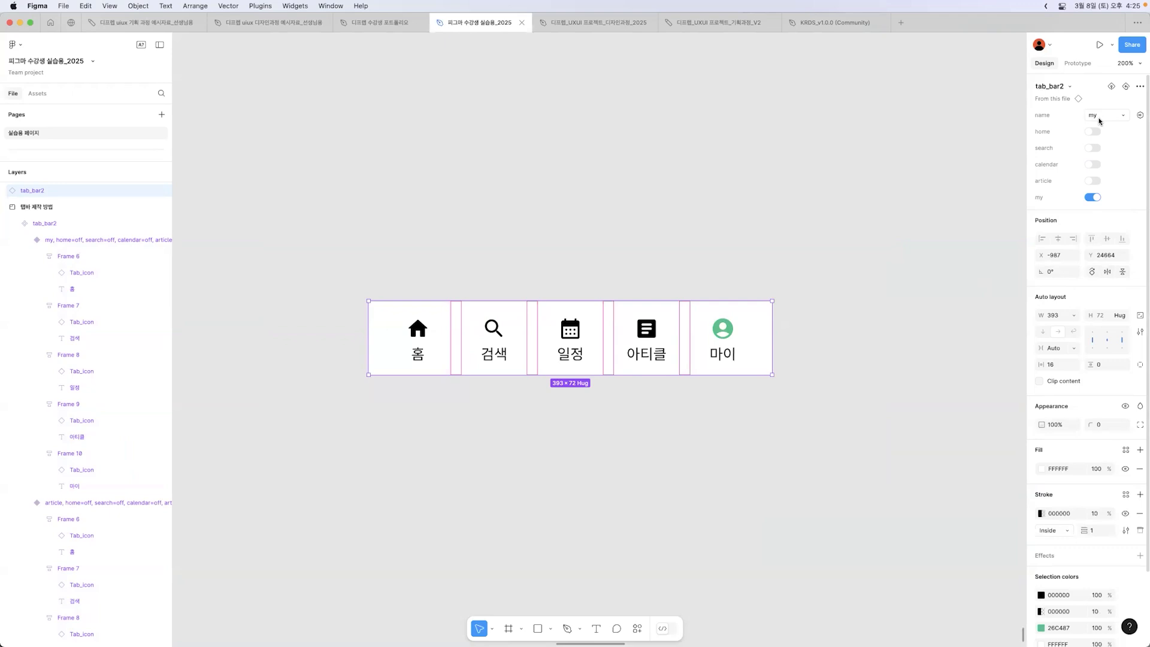
{"action": "left_click", "coordinate": [846, 280]}
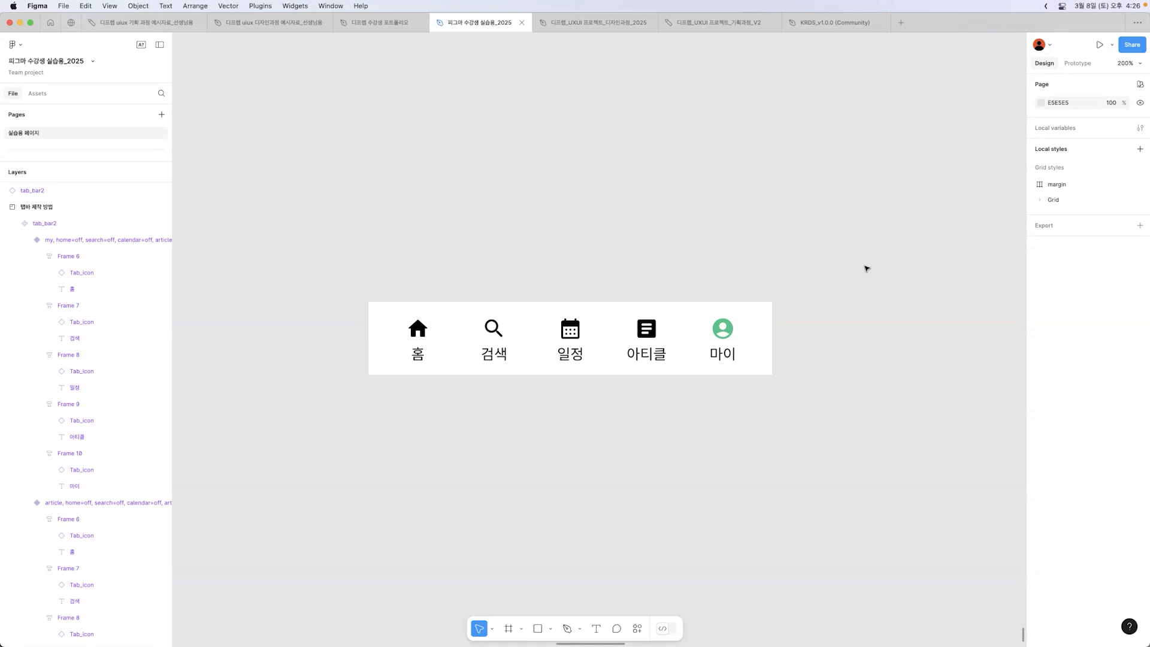
{"action": "left_click", "coordinate": [759, 311]}
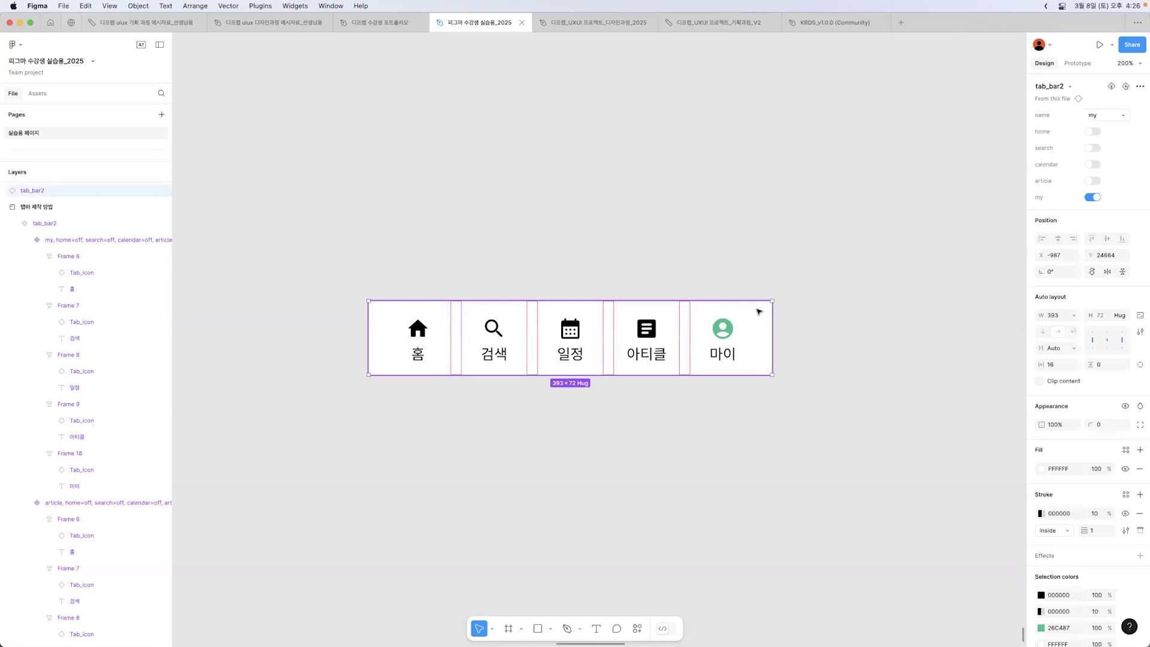
{"action": "left_click", "coordinate": [800, 251]}
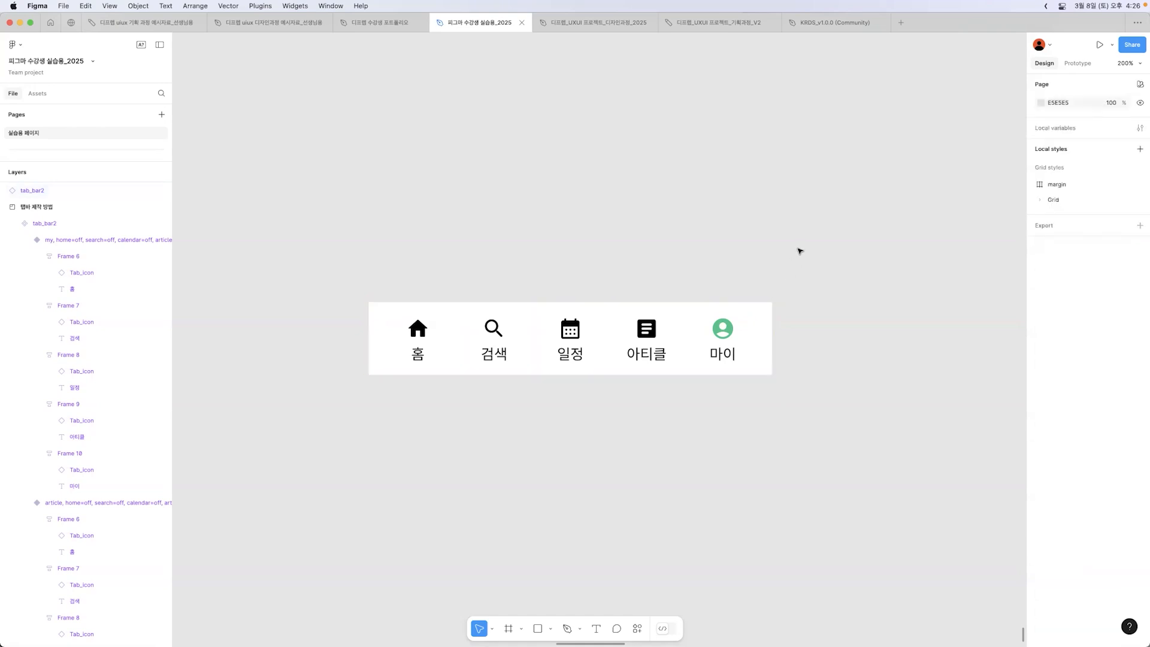